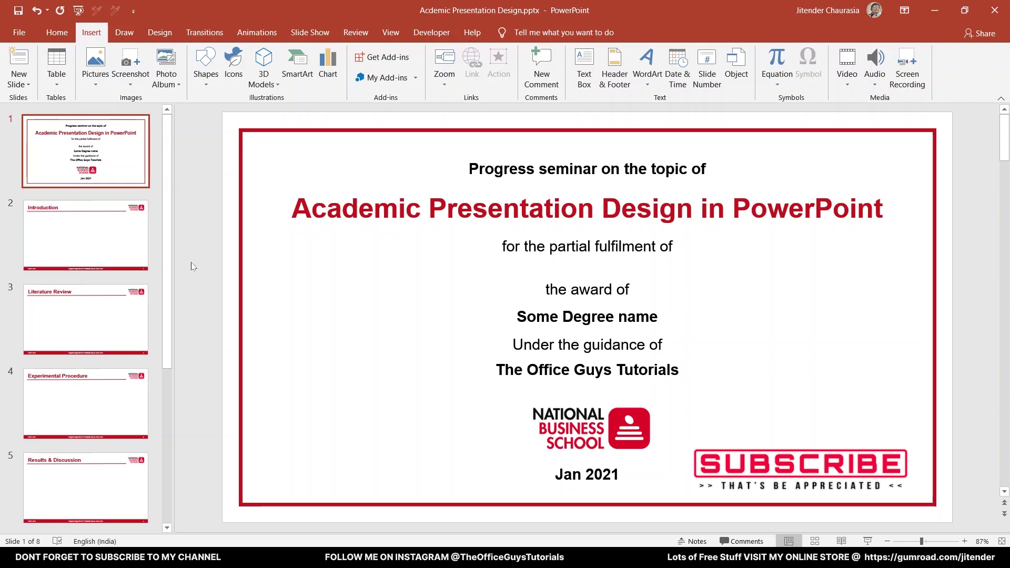
- Browse the title, Introduction and Literature Review slides, ending on Introduction
left_click(126, 255)
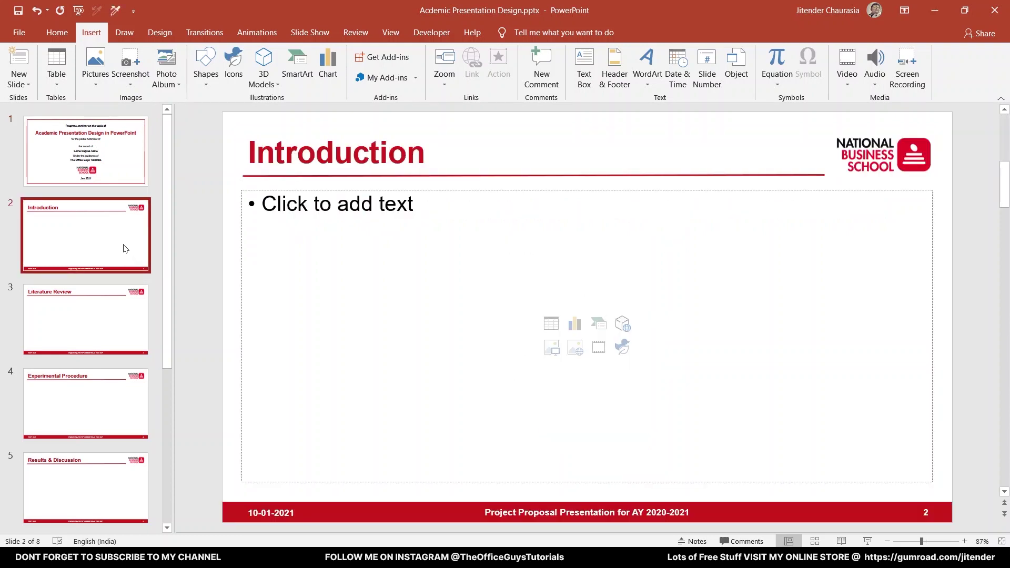
key("Up")
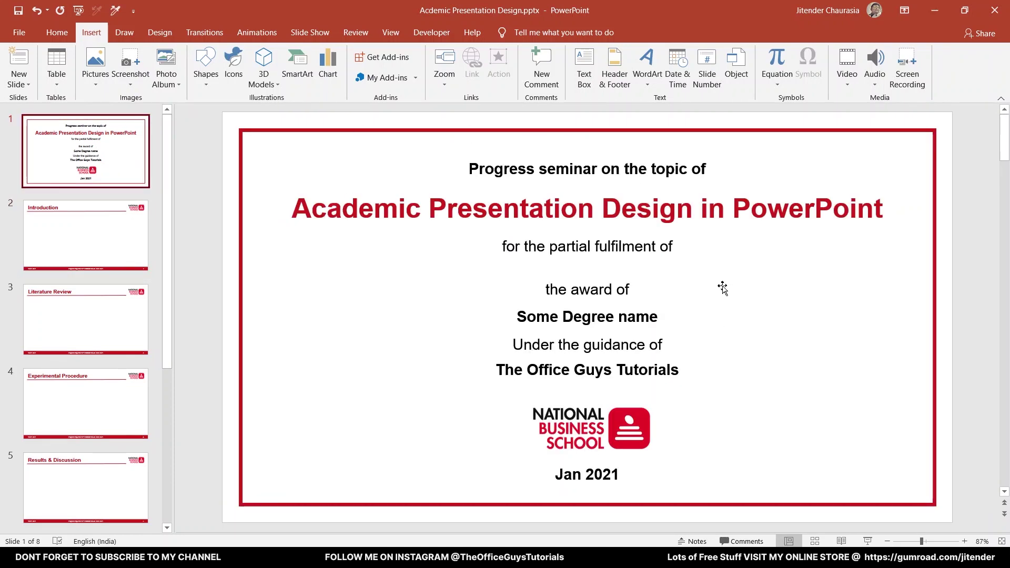
left_click(107, 260)
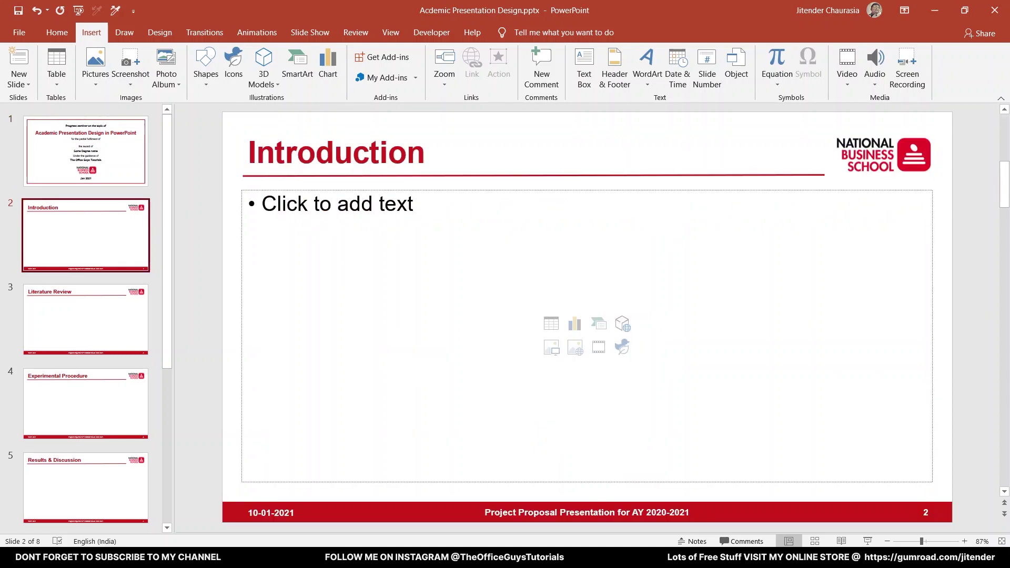
left_click(85, 319)
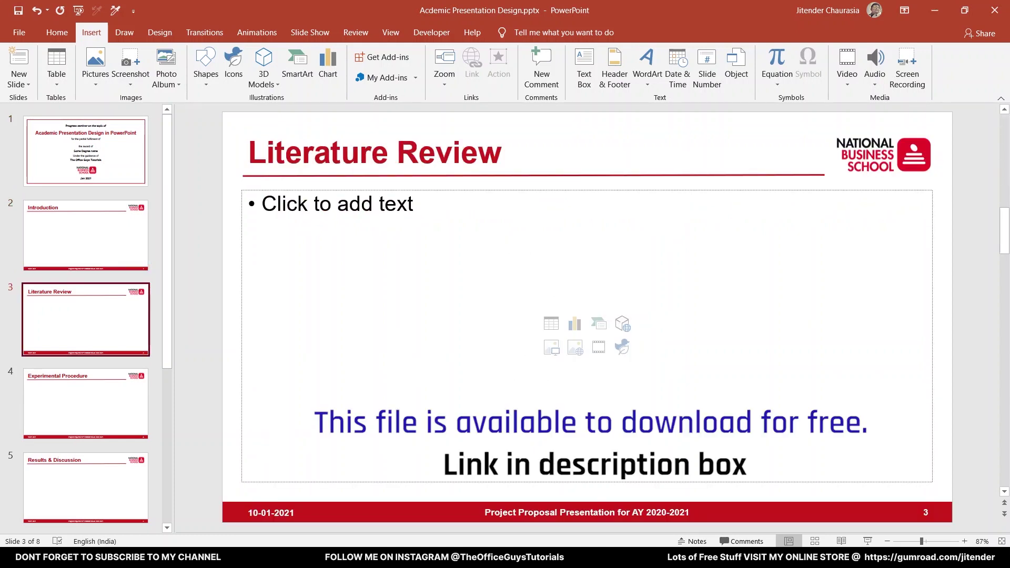
left_click(348, 188)
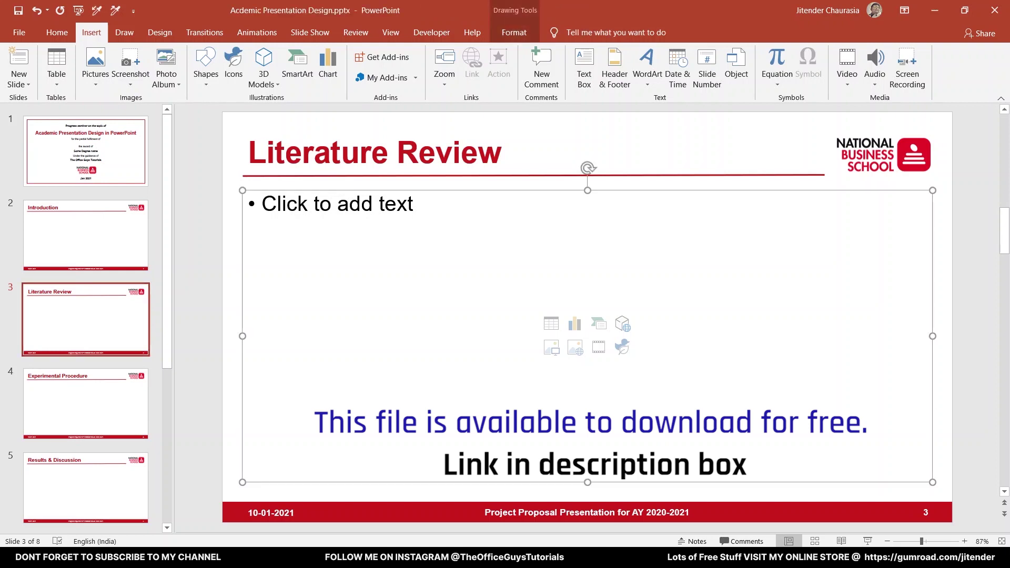
left_click(105, 431)
left_click(100, 242)
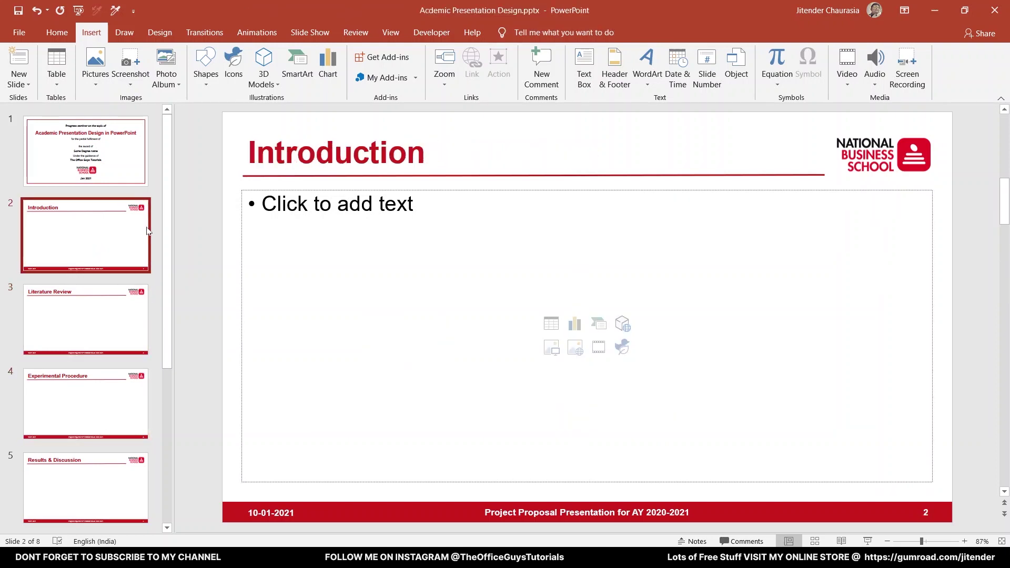
- Fill the Introduction body with bullets 'Your paragraph 1' and 'Your paragraph 2'
left_click(263, 204)
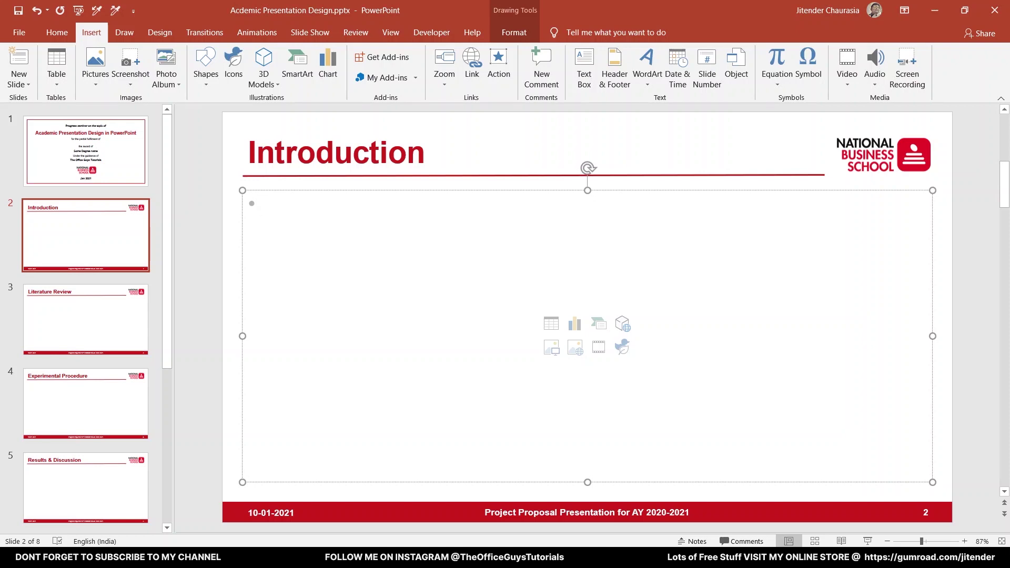
type("Your ")
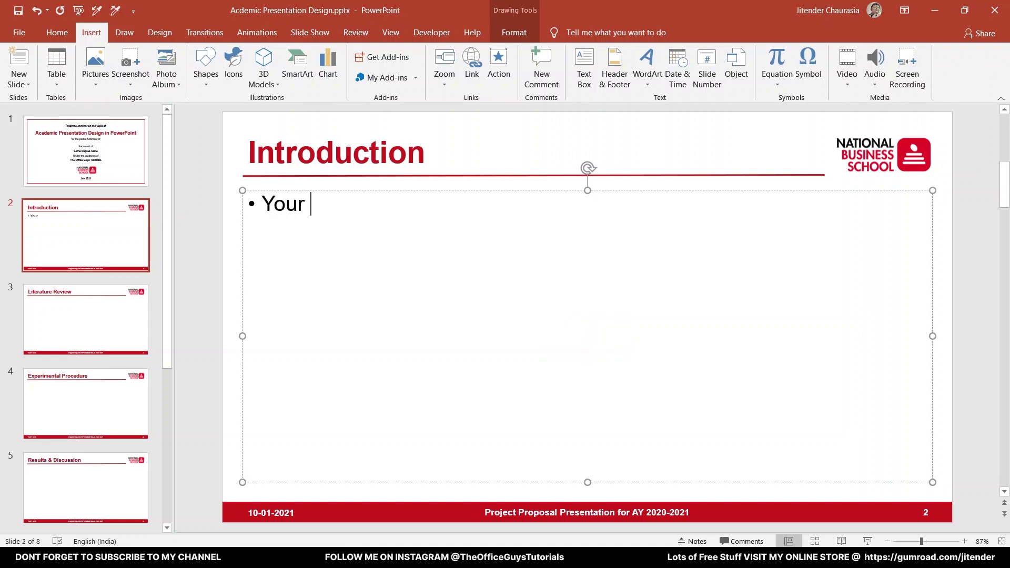
type("paragar")
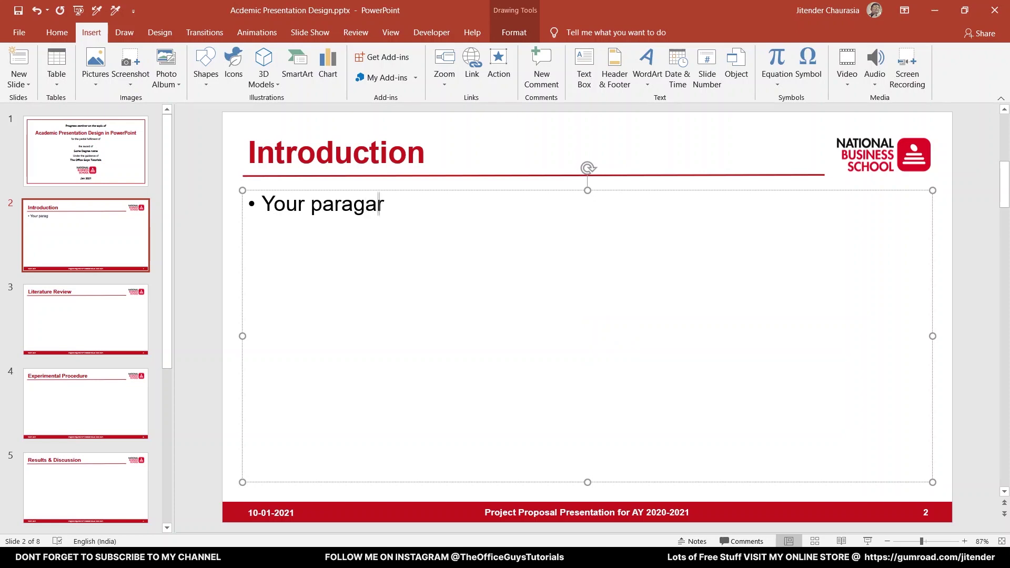
key("BackSpace")
key("BackSpace")
type("raph 1")
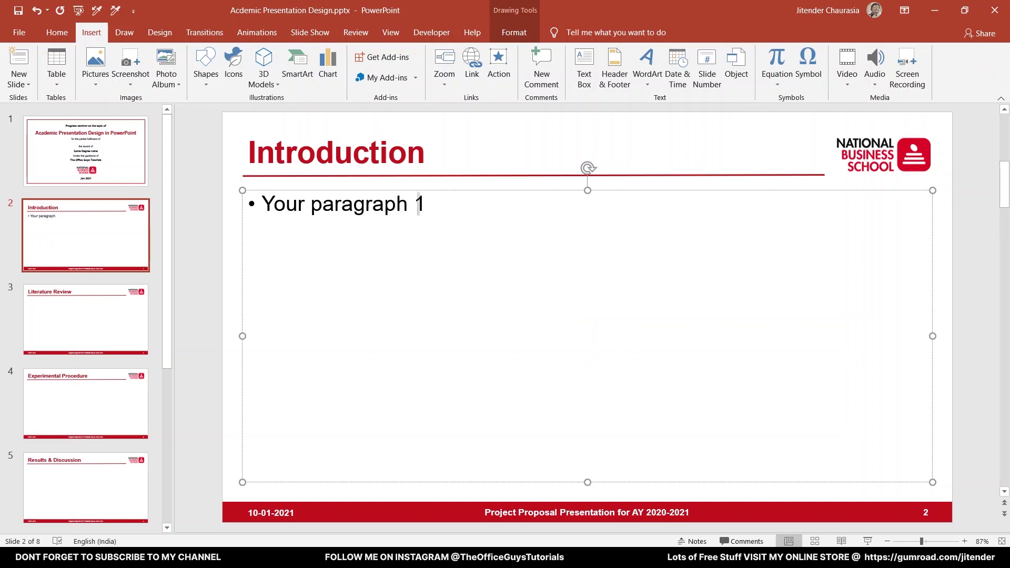
triple_click(419, 204)
key("ctrl+c")
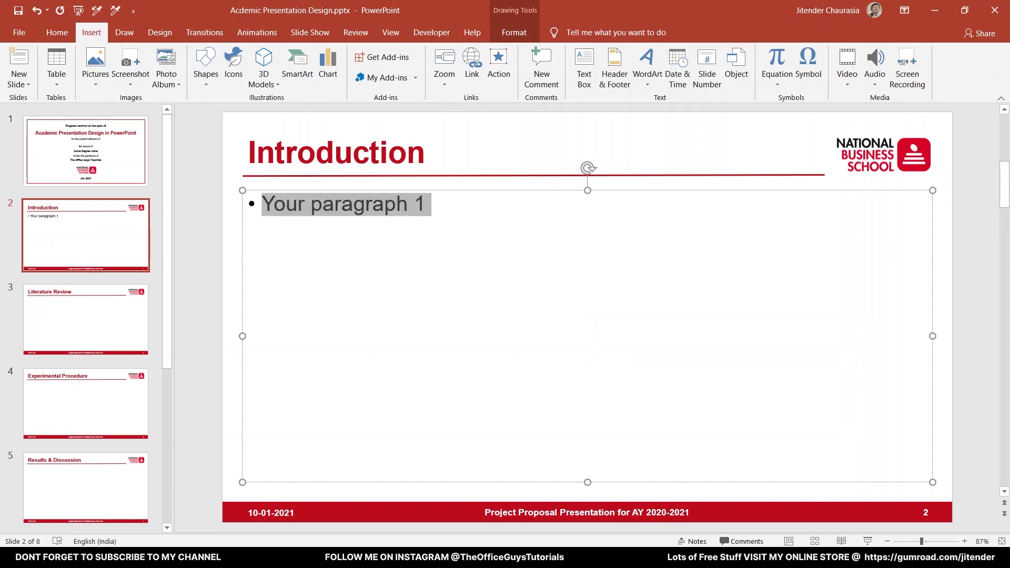
key("End")
key("Return")
key("ctrl+v")
key("BackSpace")
key("BackSpace")
key("BackSpace")
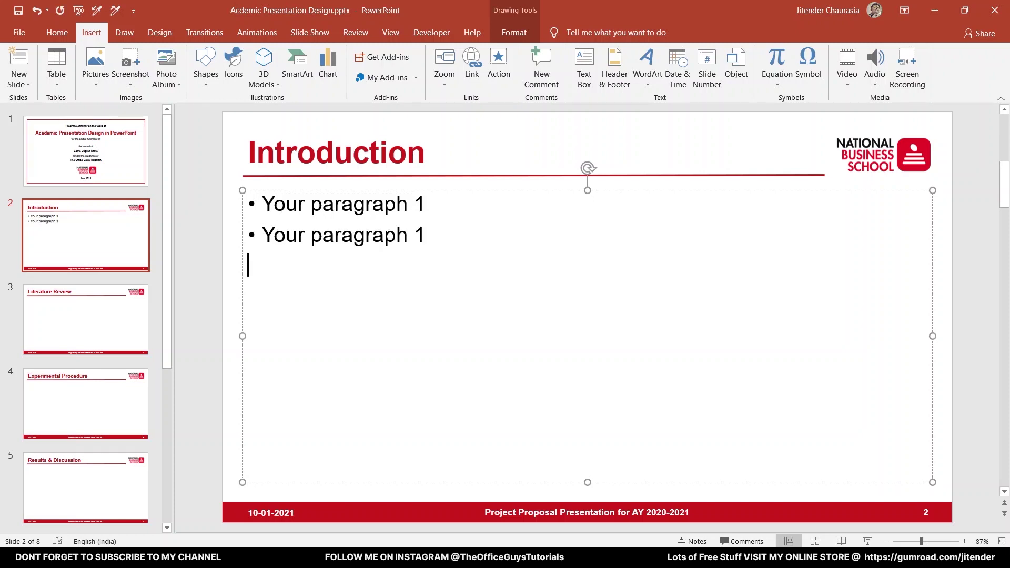
type("2")
key("Return")
left_click(193, 259)
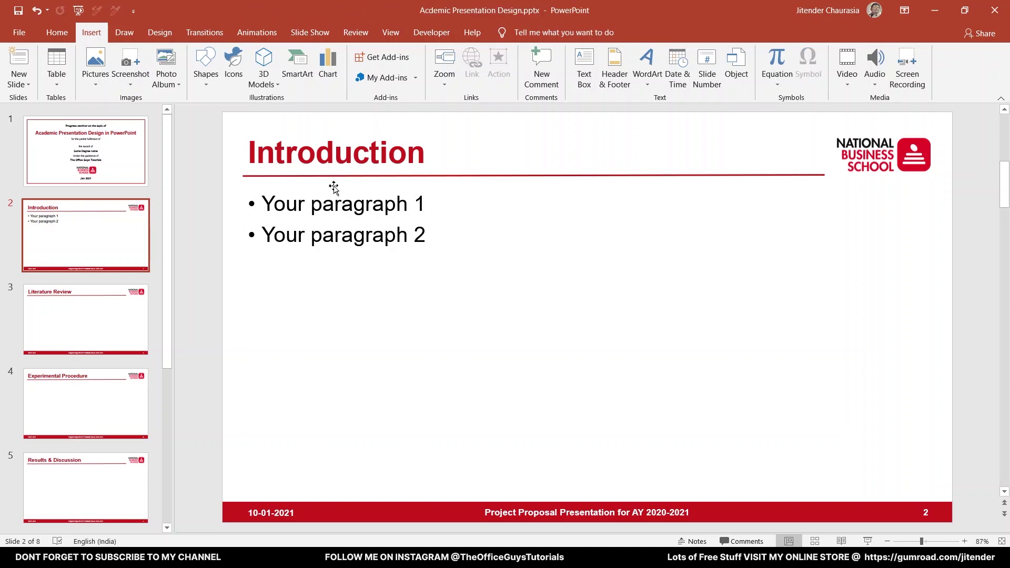
- On the Literature Review slide, add bullets 'Survey 1' and 'Survey 2'
left_click(118, 316)
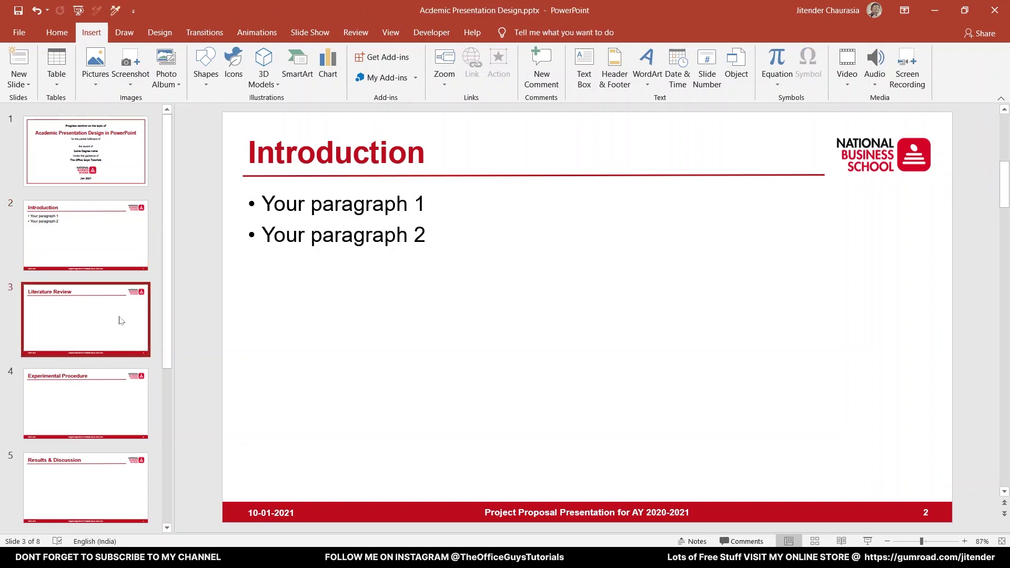
left_click(425, 199)
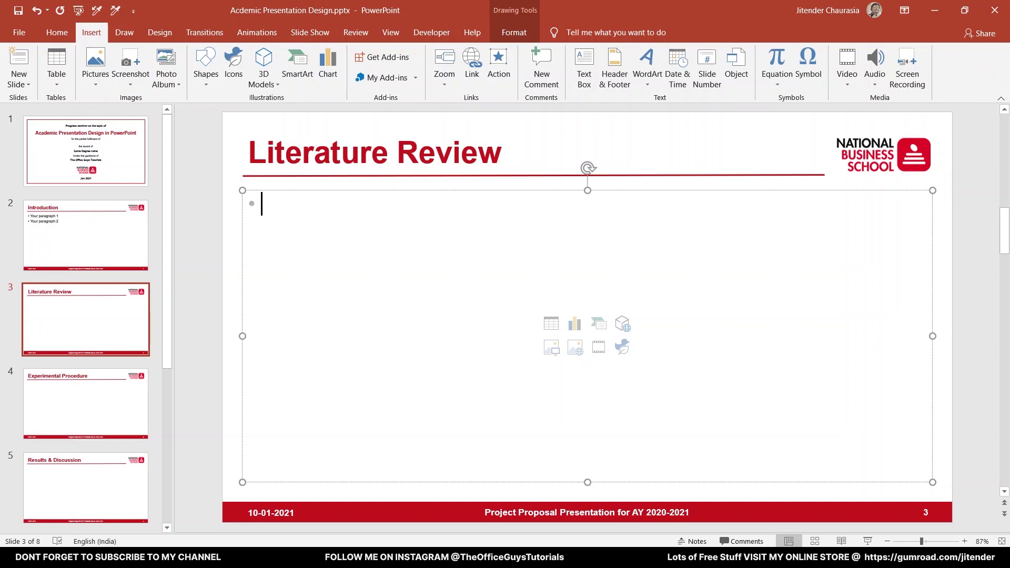
type("LR")
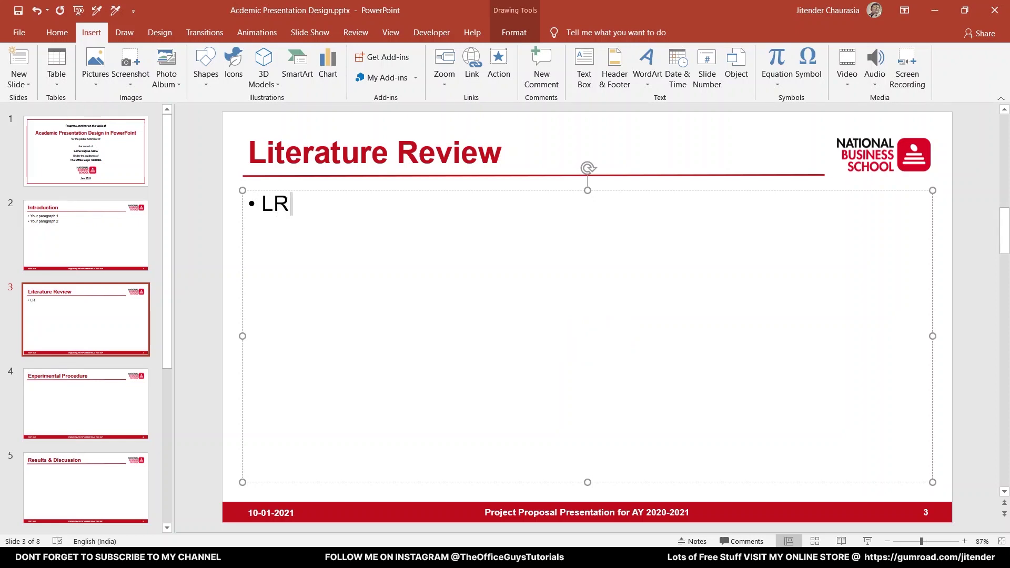
key("BackSpace")
key("BackSpace")
key("BackSpace")
type("Survey ")
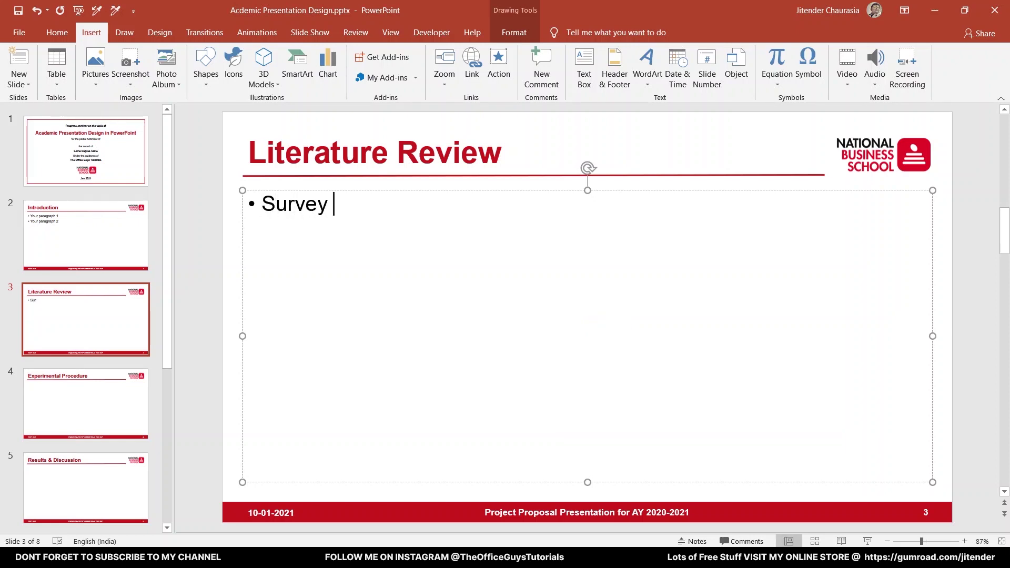
type("1")
key("Return")
type("Surv")
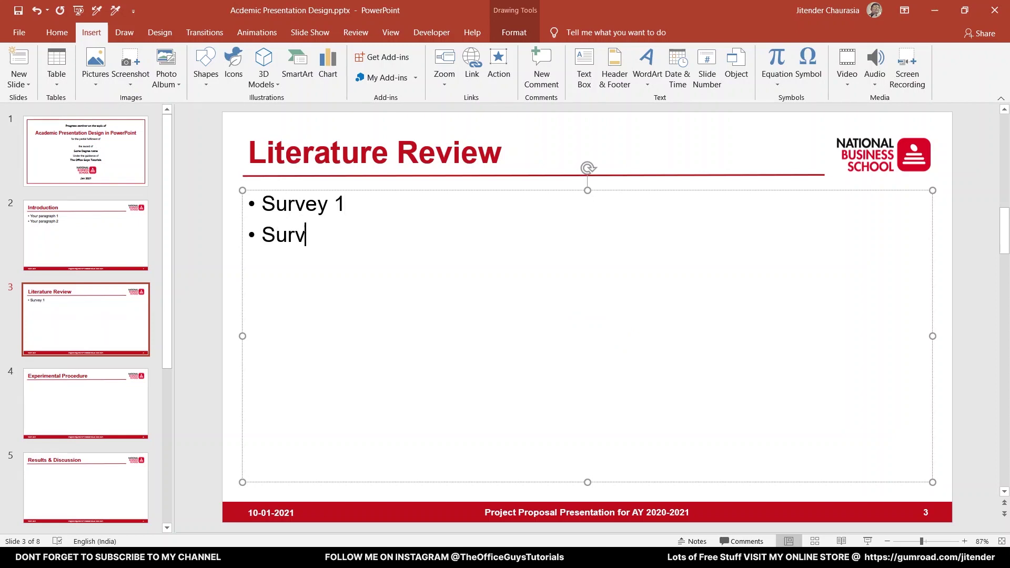
type("ey 2")
- Write 'The experiments were performed somewhere' in Experimental Procedure's left column, fixing the typo
left_click(129, 423)
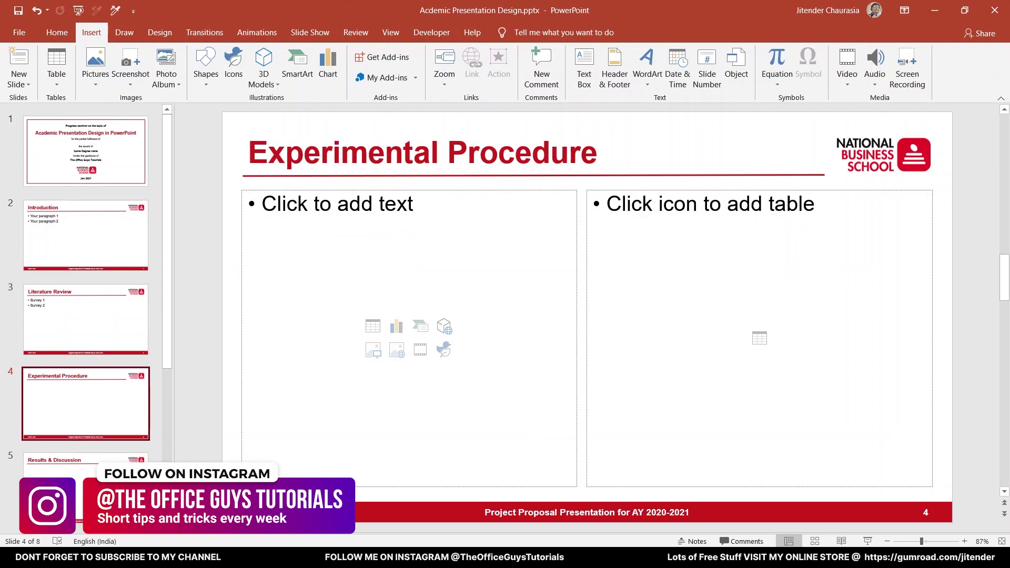
left_click(315, 205)
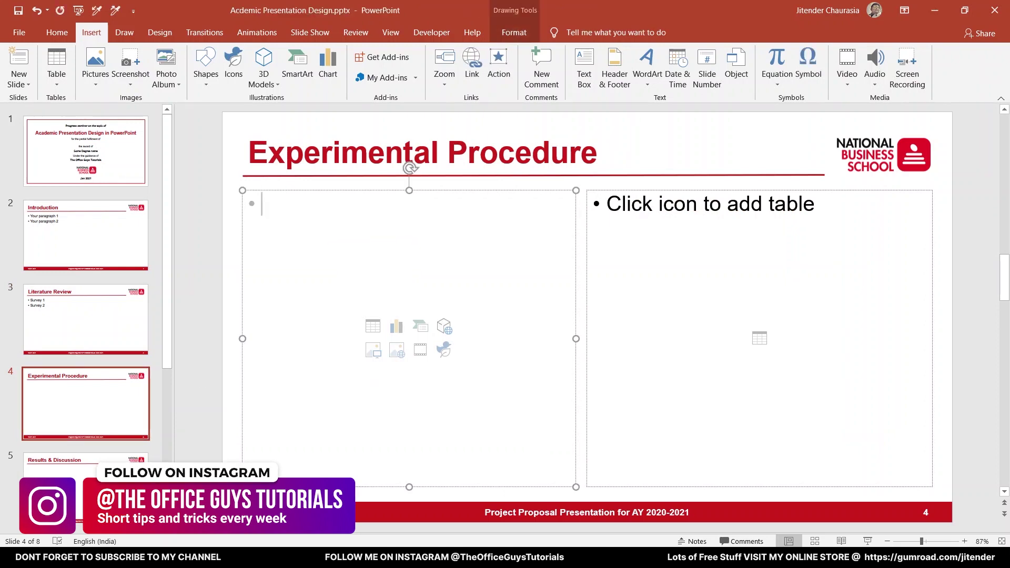
type("Th")
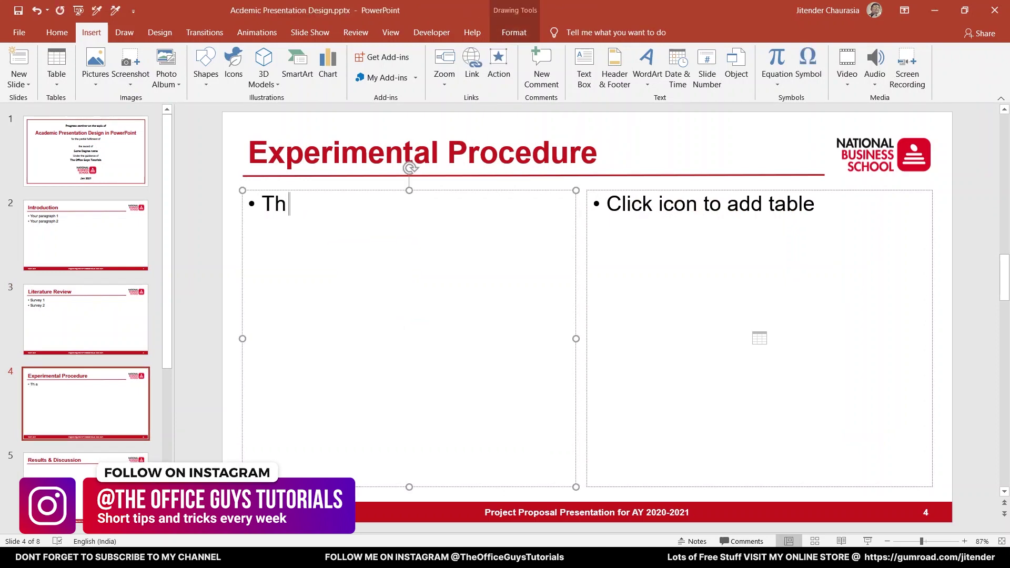
type("e experiments ")
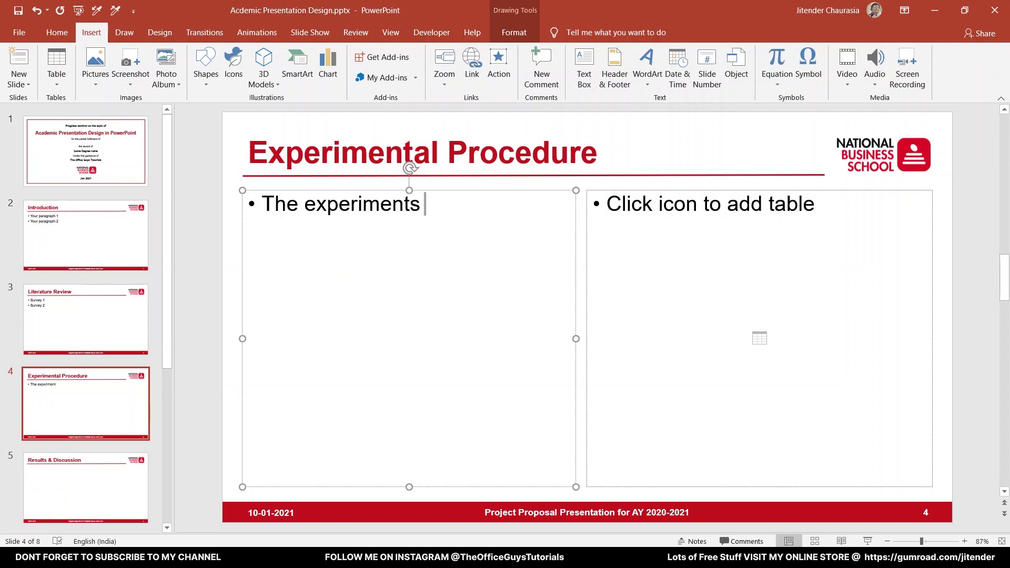
type("were pe")
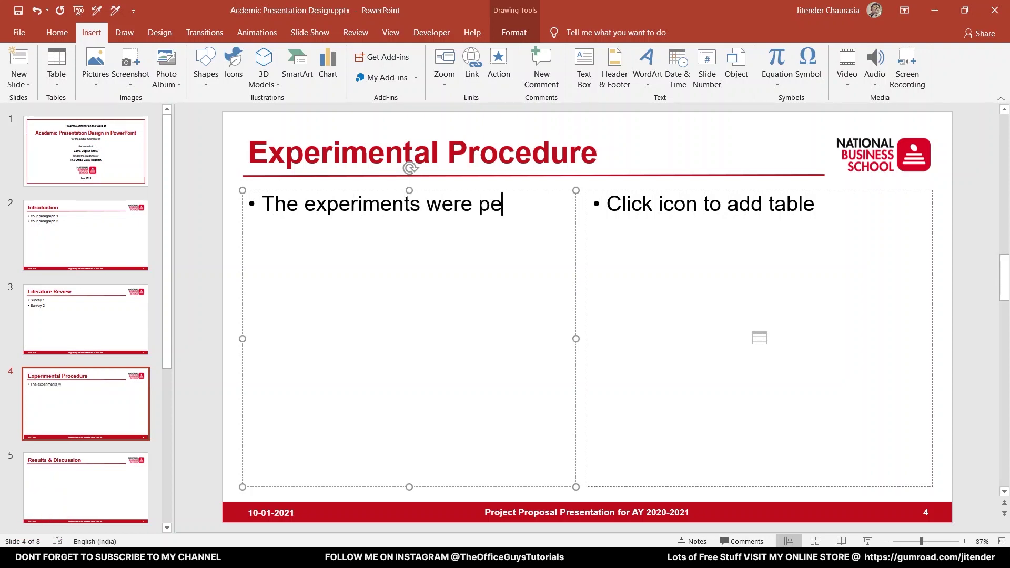
type("rformed ")
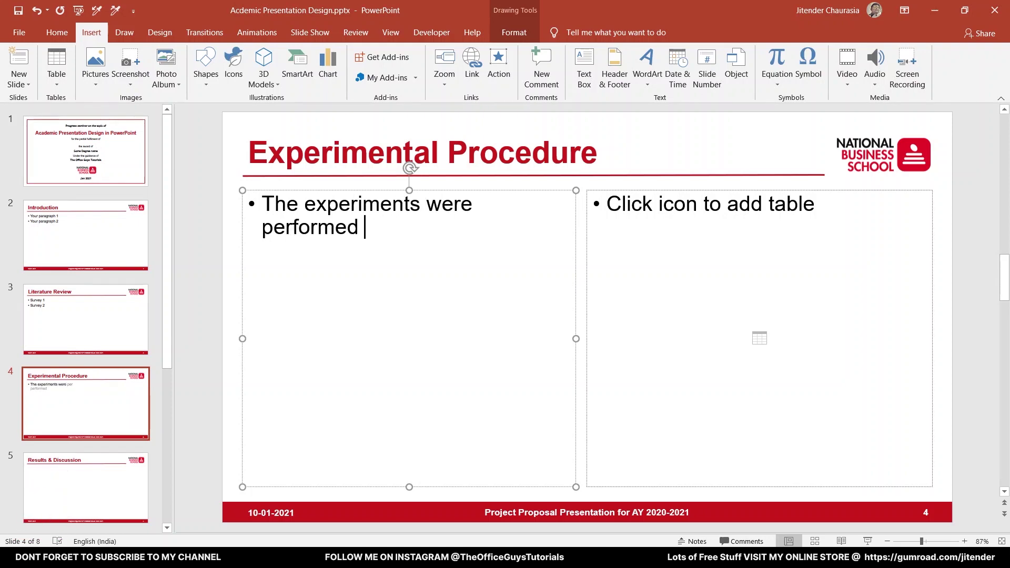
type("somehwere")
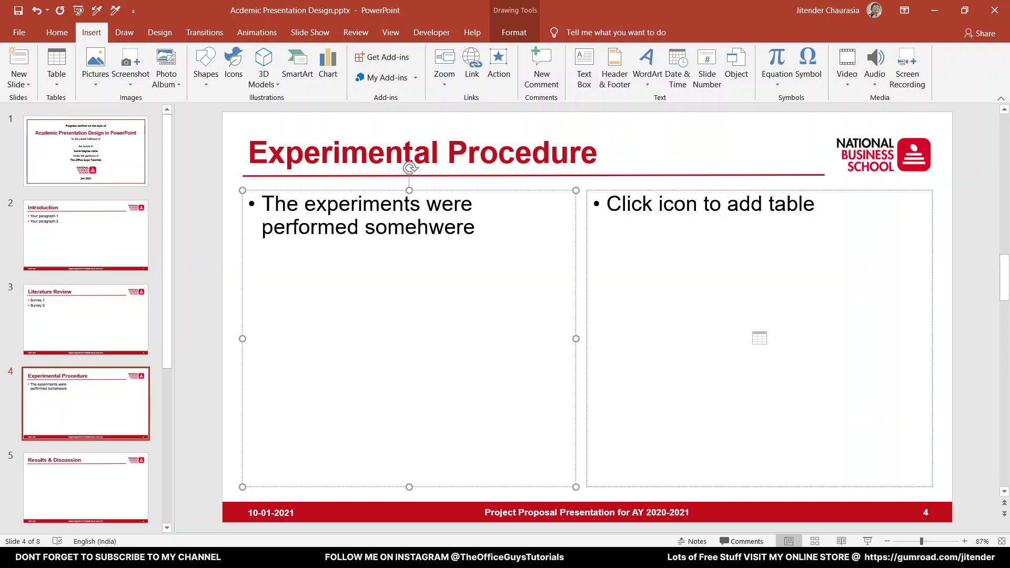
left_click(417, 227)
key("Delete")
left_click(432, 227)
type("h")
- Insert a 5-column, 2-row table in the right column with header Para 1 and value 12
left_click(760, 339)
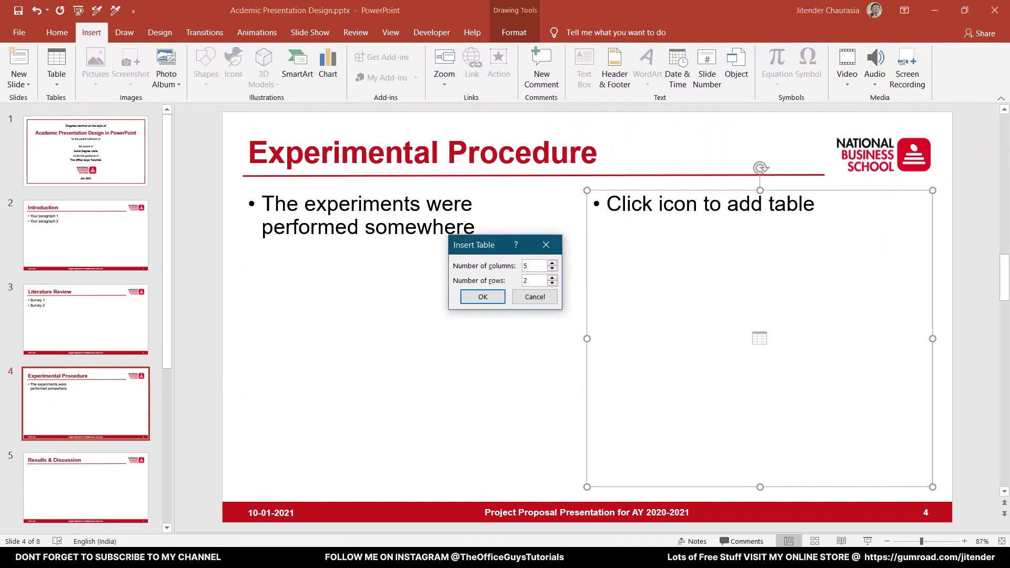
left_click(481, 298)
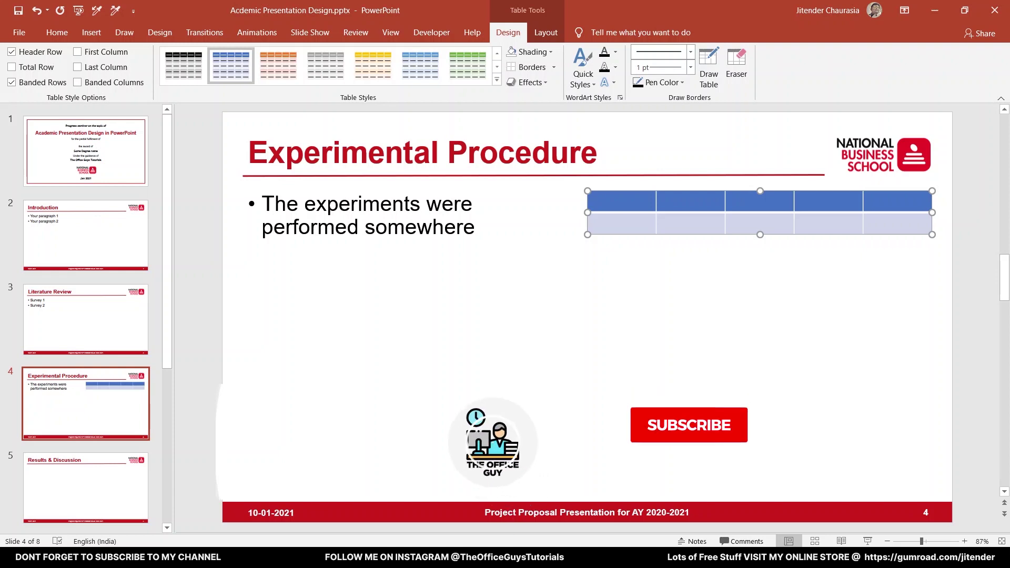
type("Para")
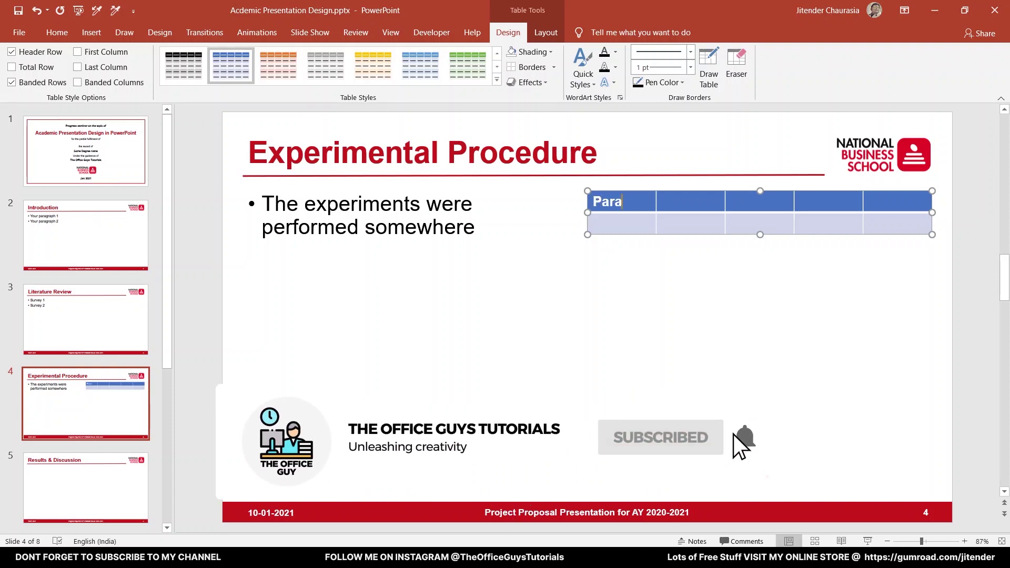
type(" 1")
key("Tab")
type("Par")
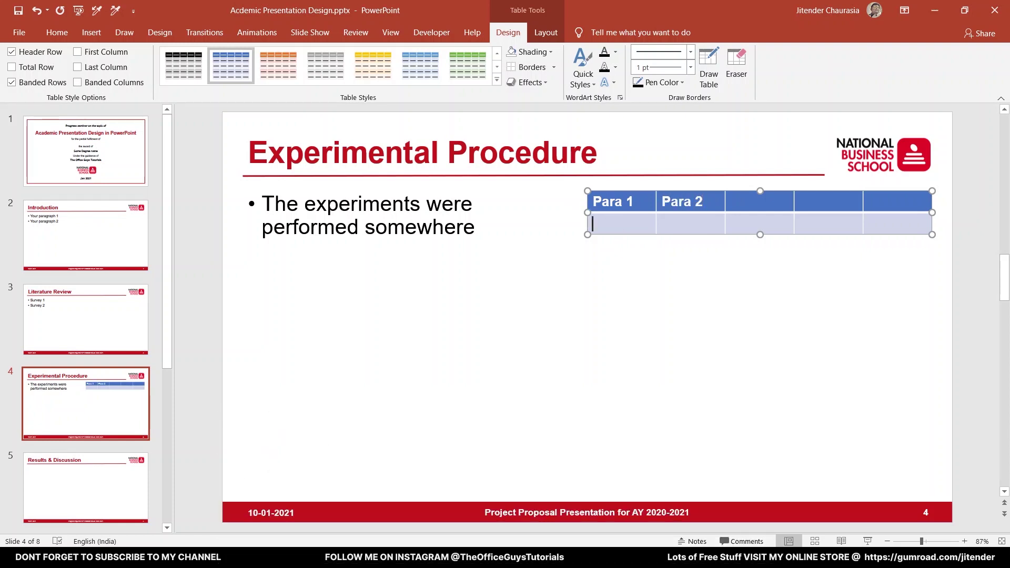
type("12")
key("Tab")
type("12")
- Add five empty rows below the table, then go to Results & Discussion
left_click(545, 32)
left_click(150, 68)
left_click(150, 68)
left_click(151, 68)
left_click(150, 68)
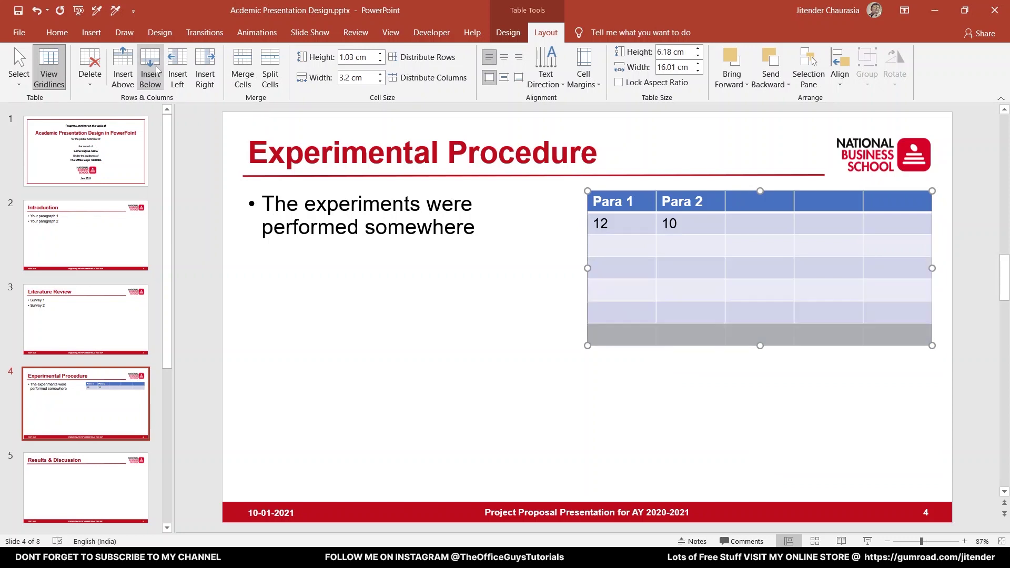
left_click(150, 68)
left_click(150, 68)
left_click(150, 69)
left_click(150, 68)
left_click(156, 70)
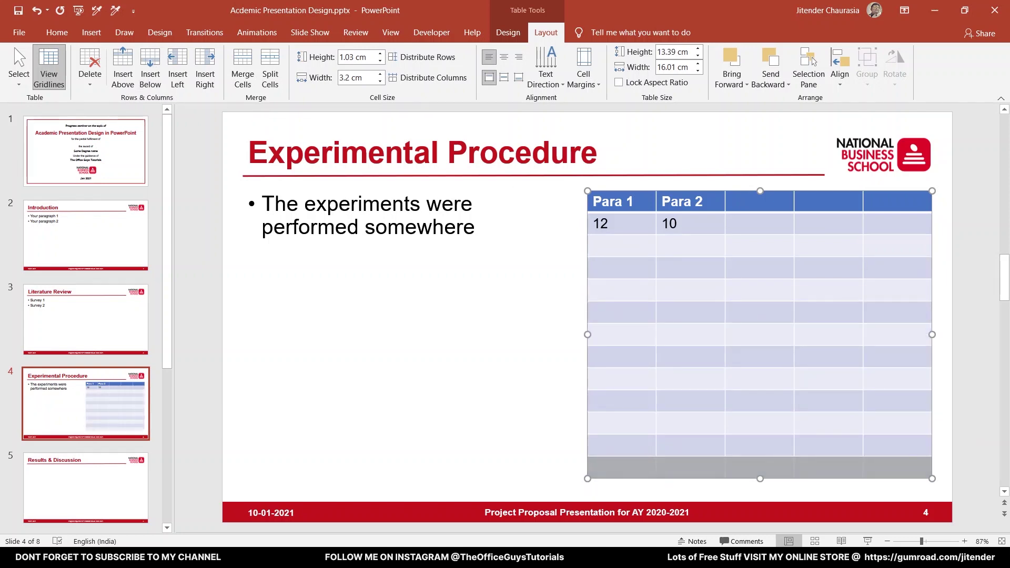
left_click(559, 305)
left_click(101, 492)
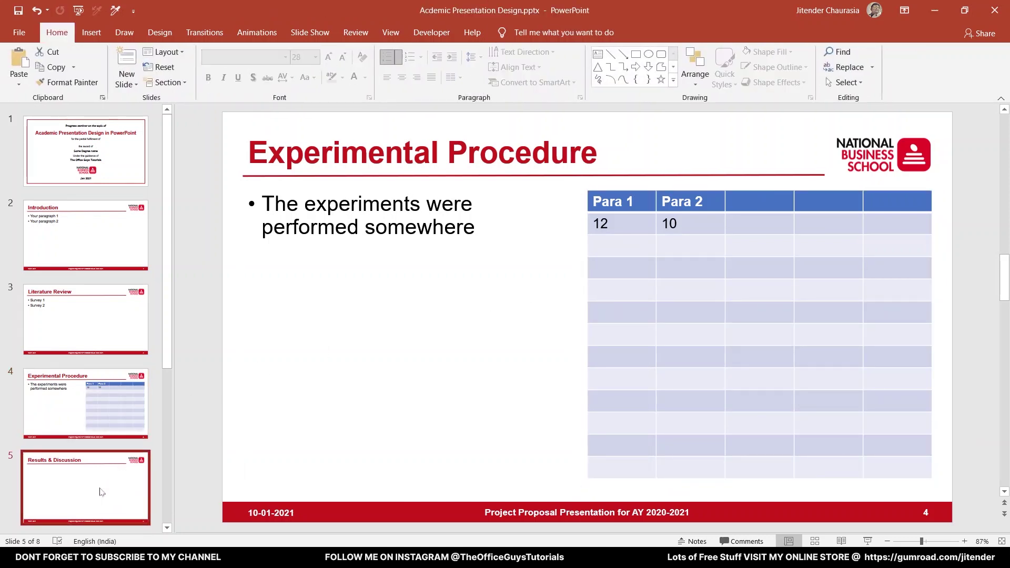
- Type 'The images after the experimentation and characterisation' into the left content placeholder
left_click(389, 192)
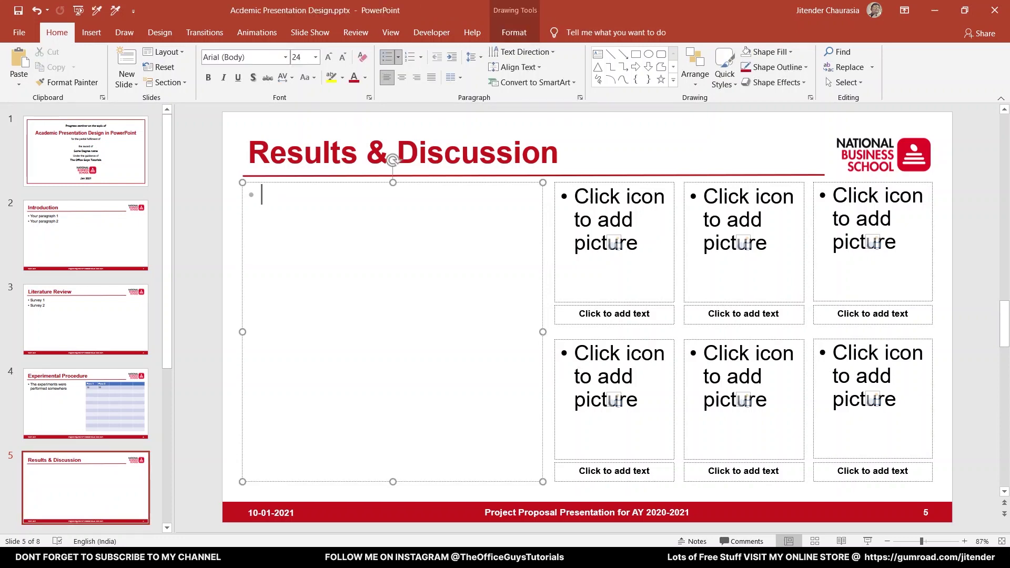
type("The imag")
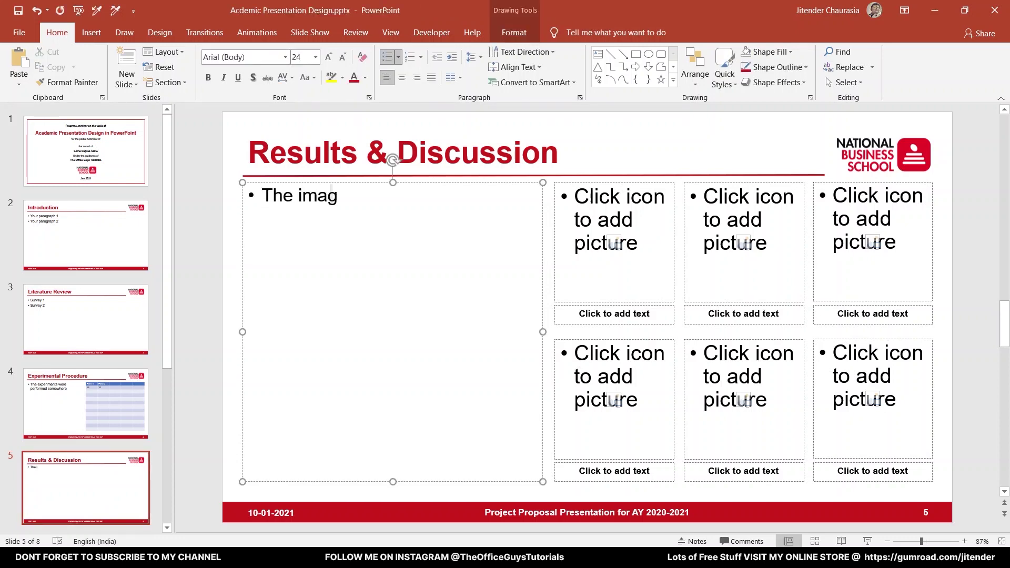
type("es after the experiment")
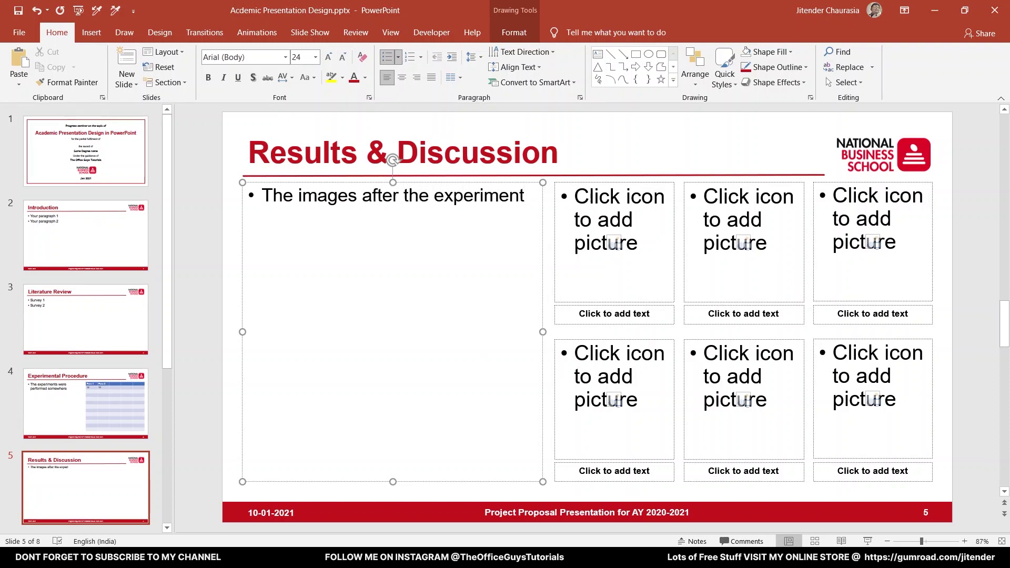
type("ation")
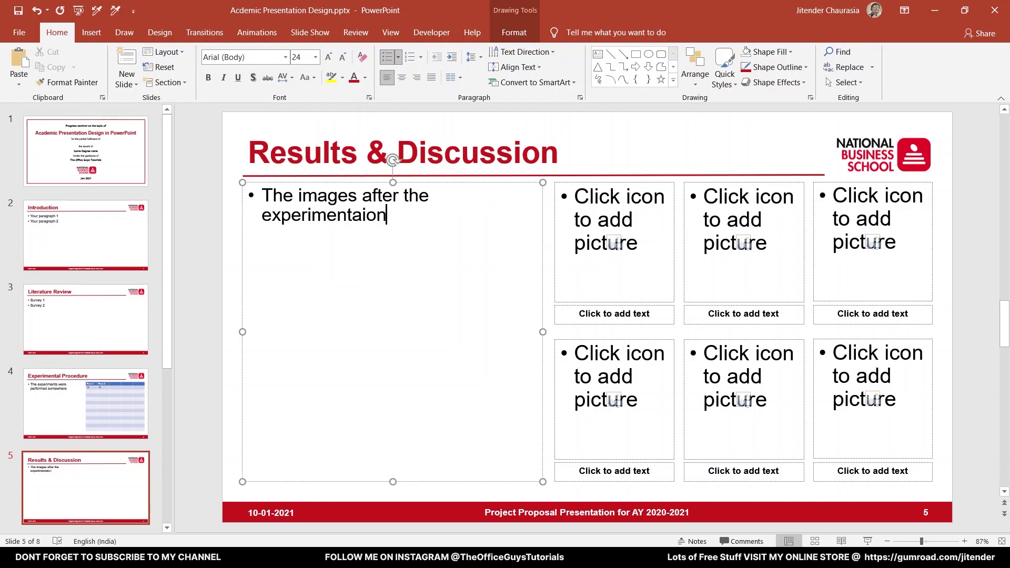
type(" and cha")
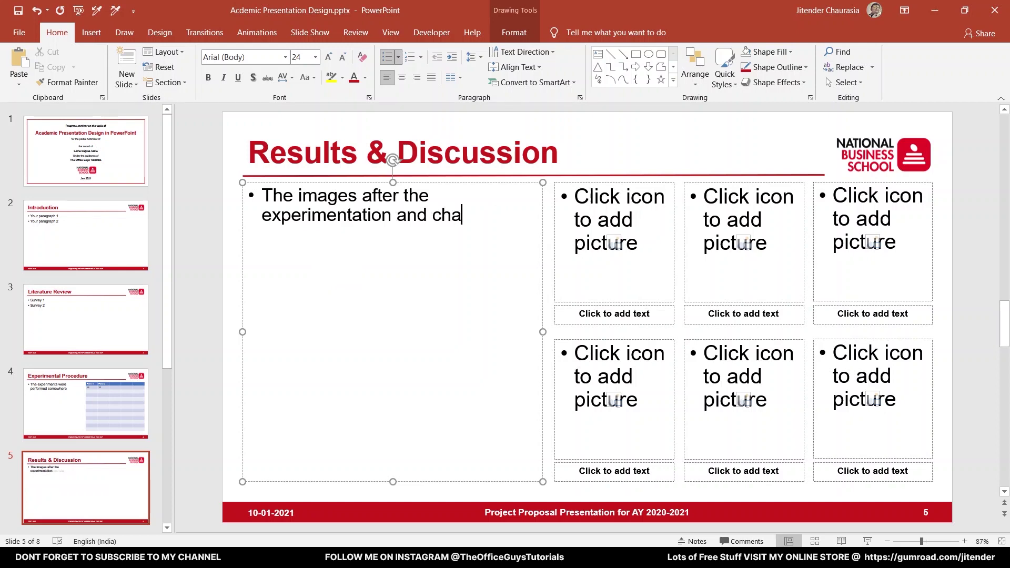
type("racterisation")
left_click(212, 257)
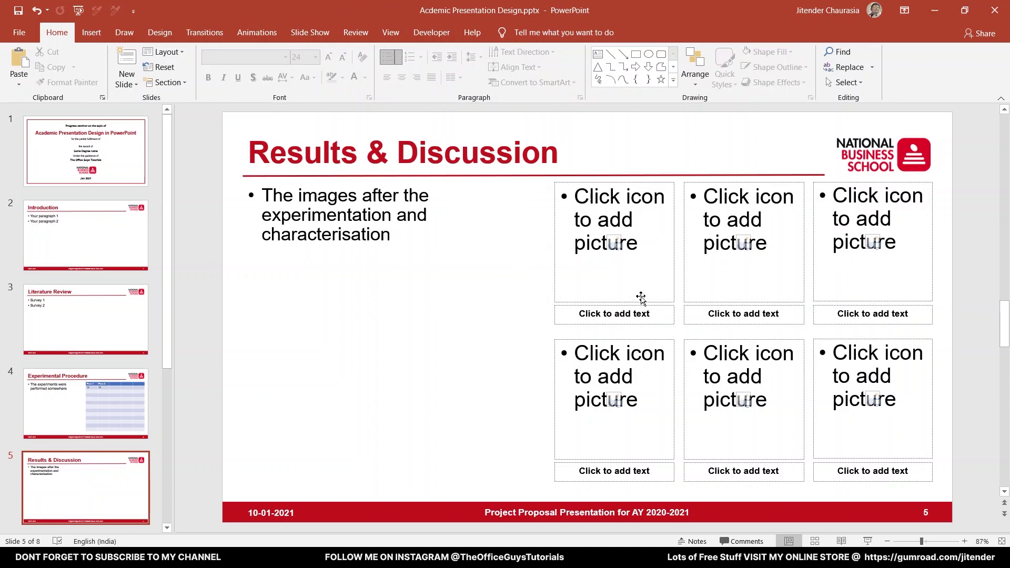
- Fill the top three picture slots with 5-final.png, 7-final.png and the spring image
left_click(612, 247)
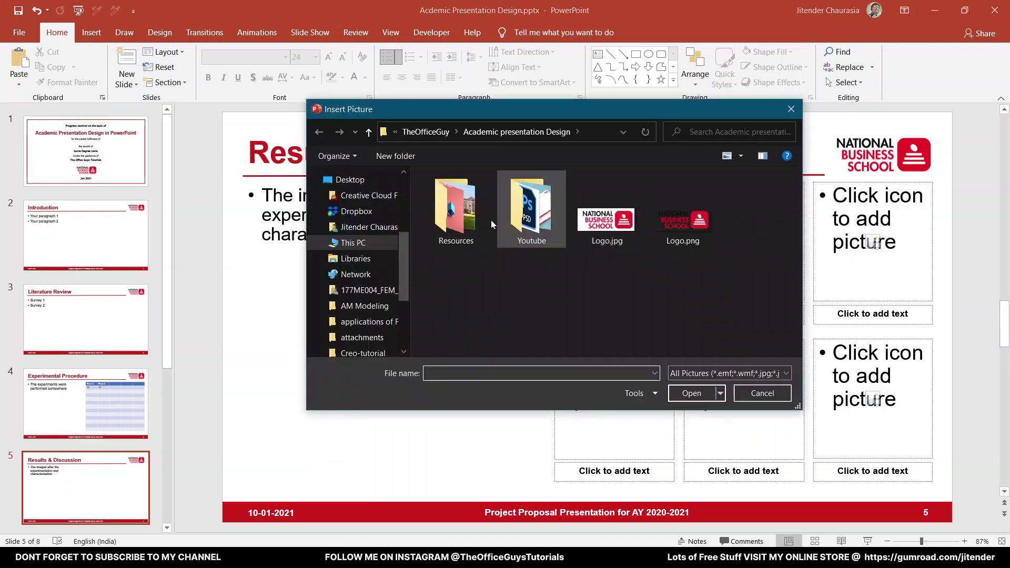
double_click(472, 213)
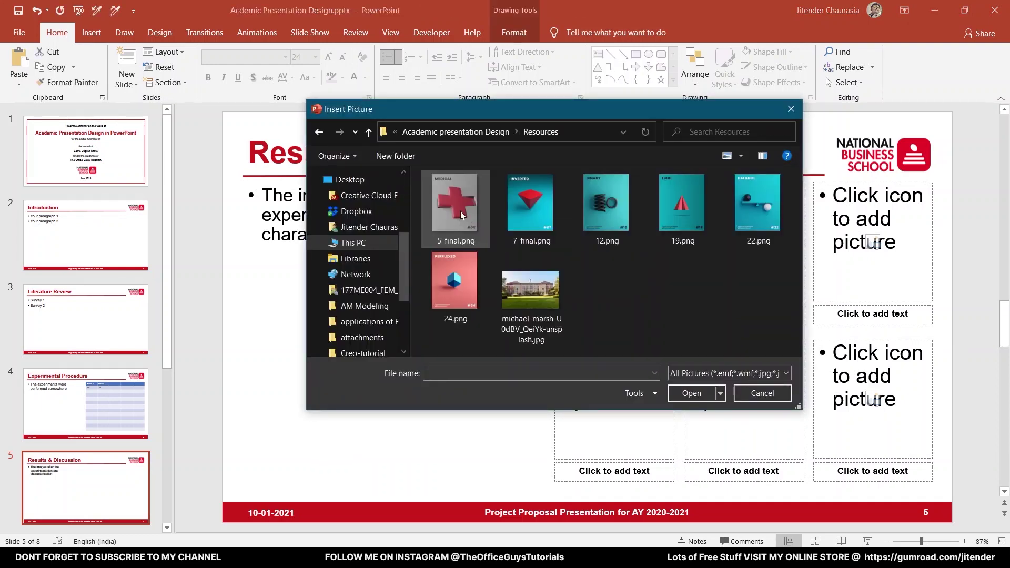
double_click(471, 216)
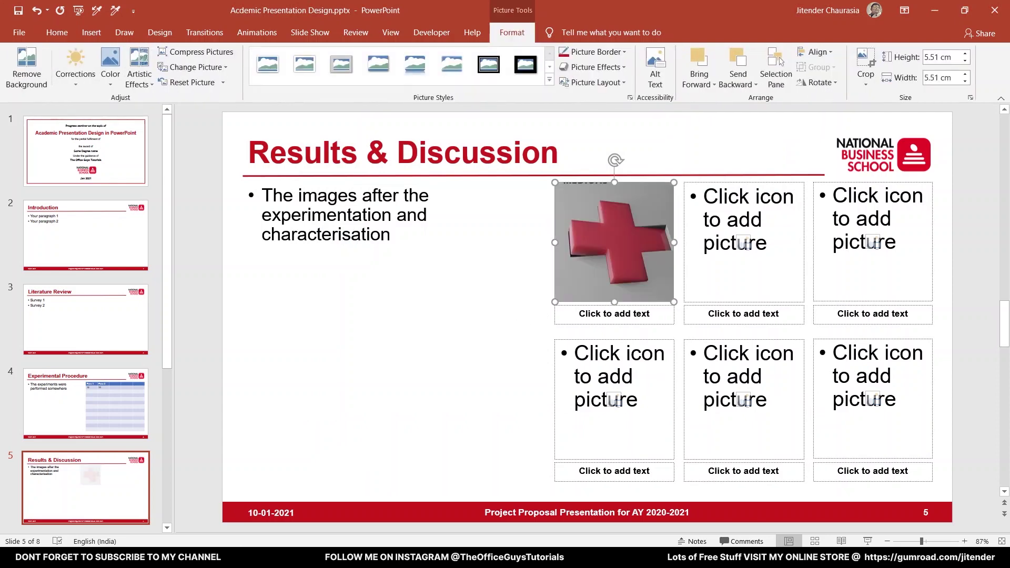
left_click(742, 243)
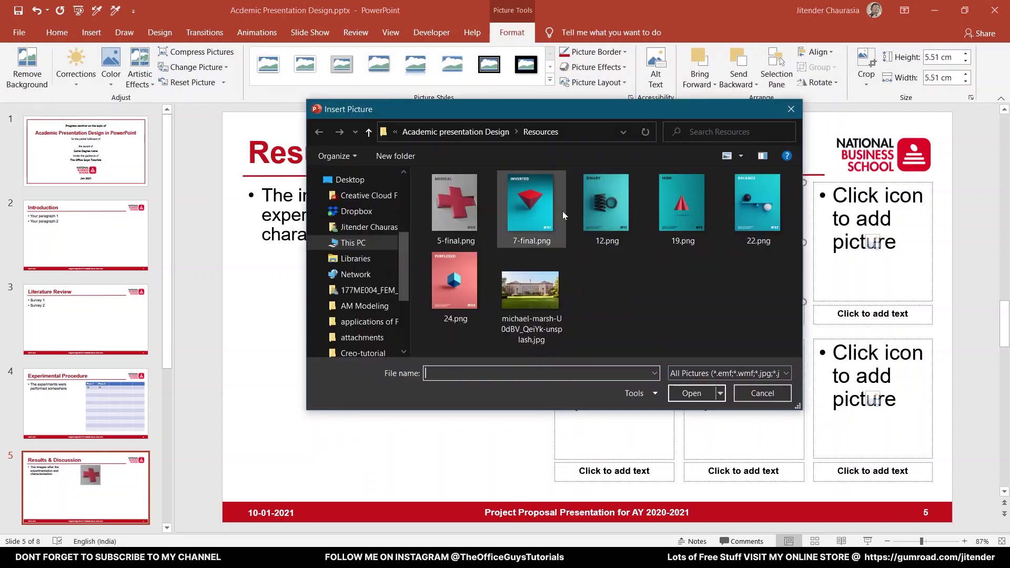
double_click(563, 210)
left_click(871, 241)
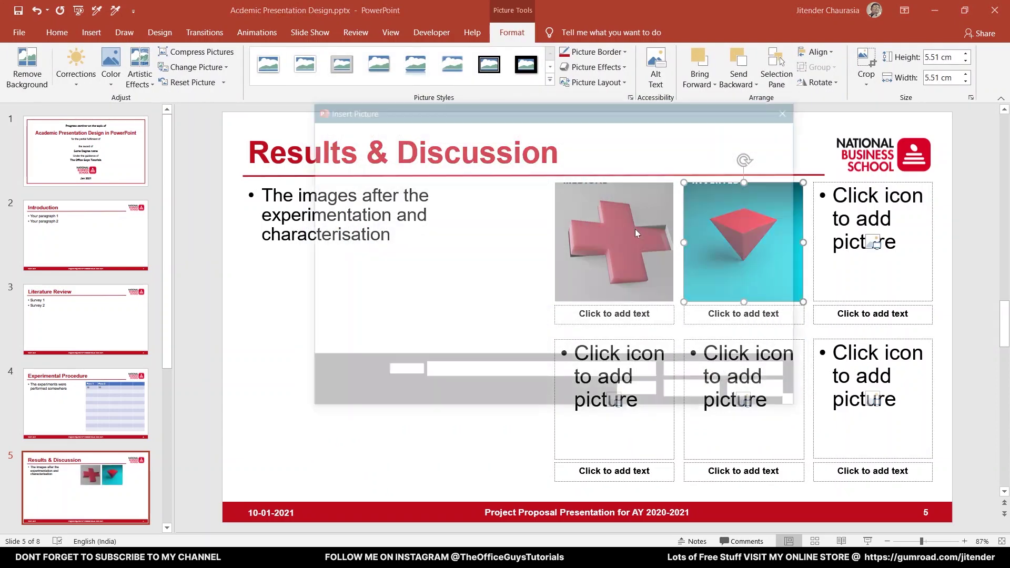
double_click(614, 215)
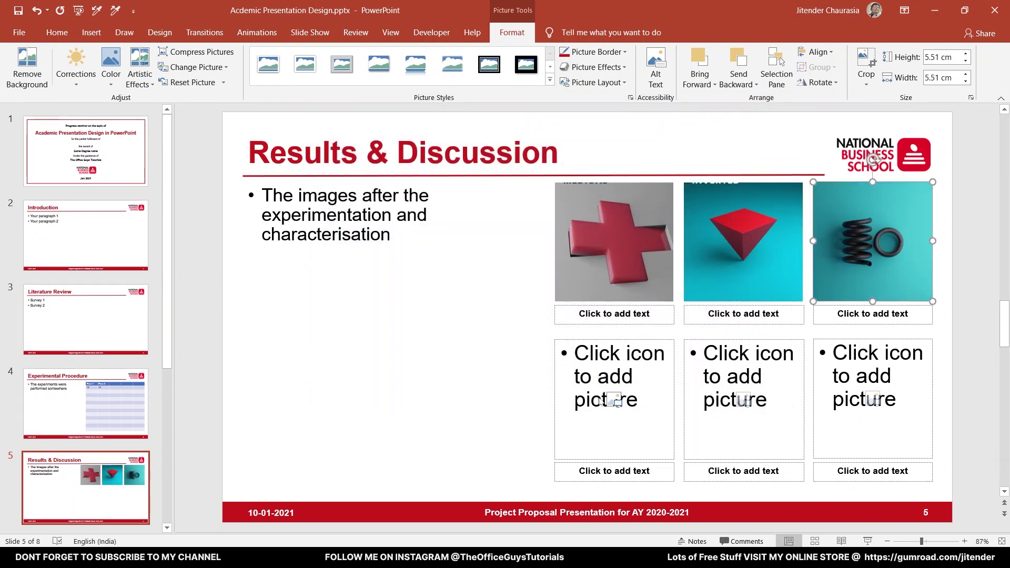
- Put 19.png in the bottom-left slot and replace the cube picture with 12.png
left_click(618, 404)
left_click(688, 206)
double_click(688, 206)
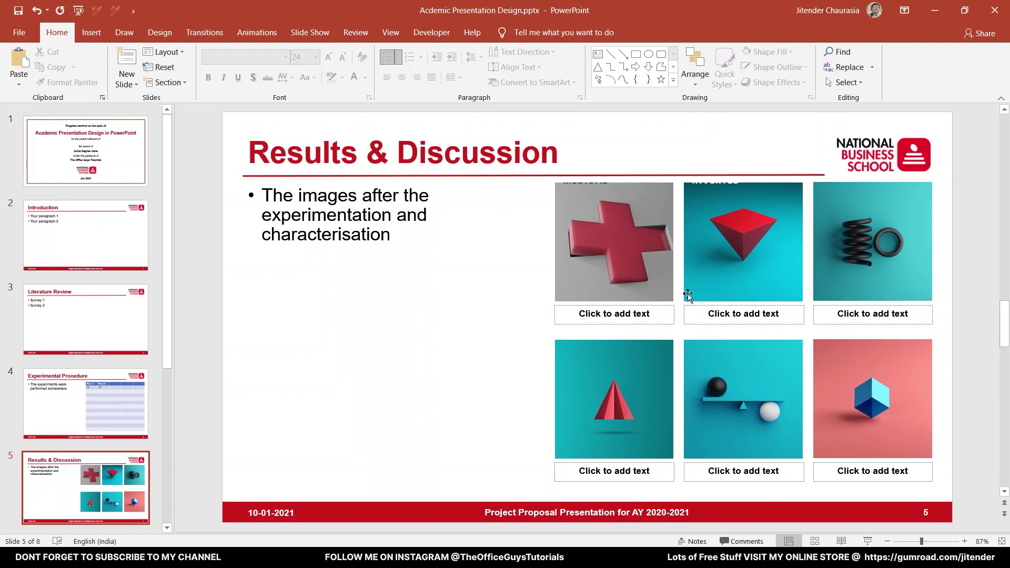
left_click(871, 392)
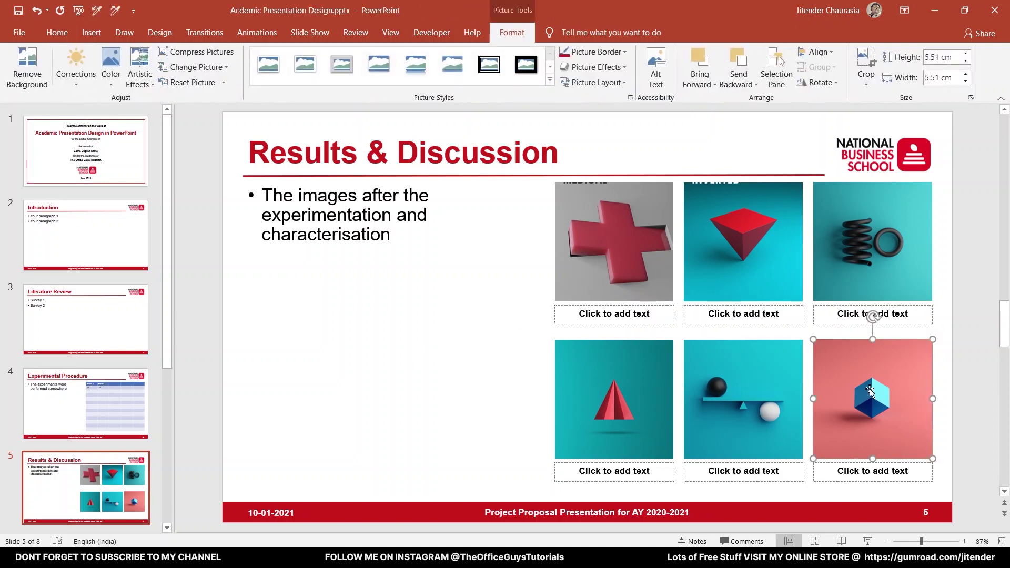
key("Delete")
left_click(872, 397)
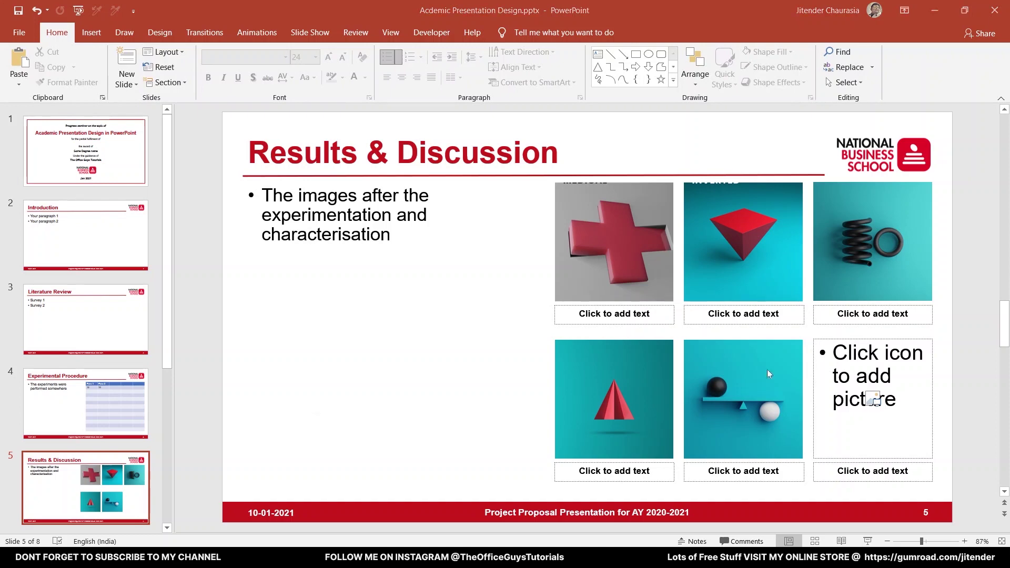
double_click(611, 193)
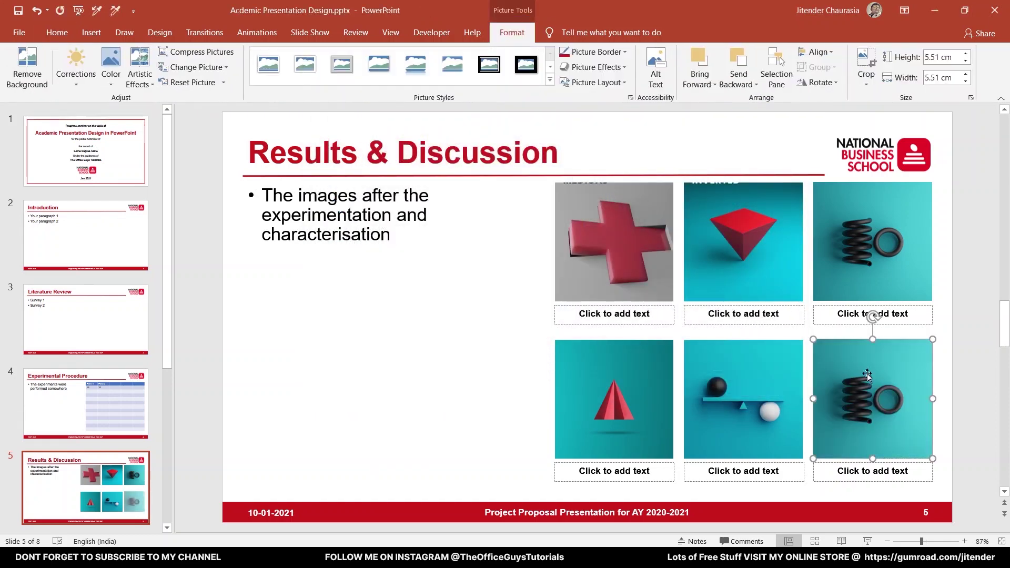
key("Escape")
- Caption the top three images '(a)', '(b)' and 'Spring'
left_click(613, 314)
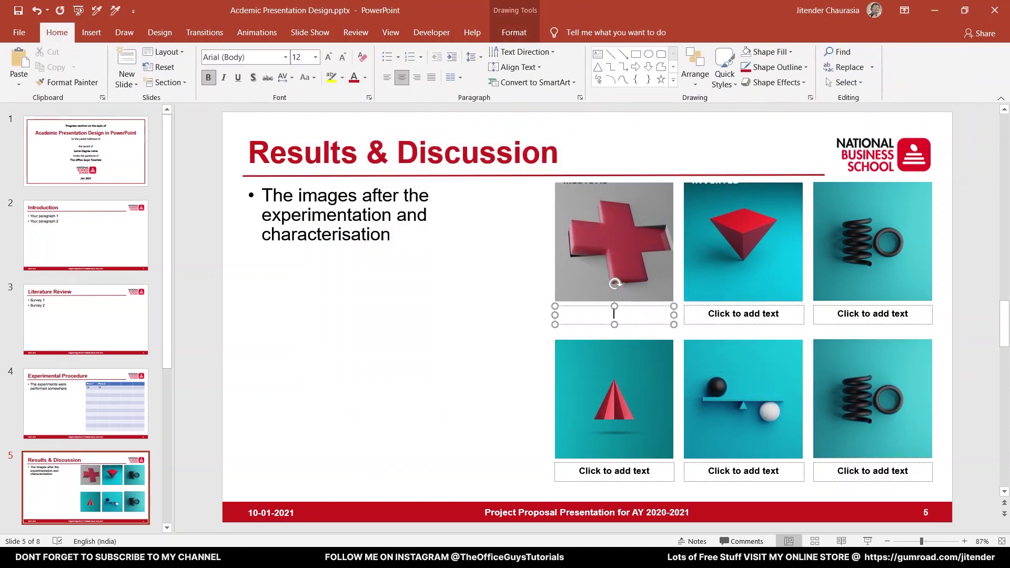
type("(a)")
left_click(743, 314)
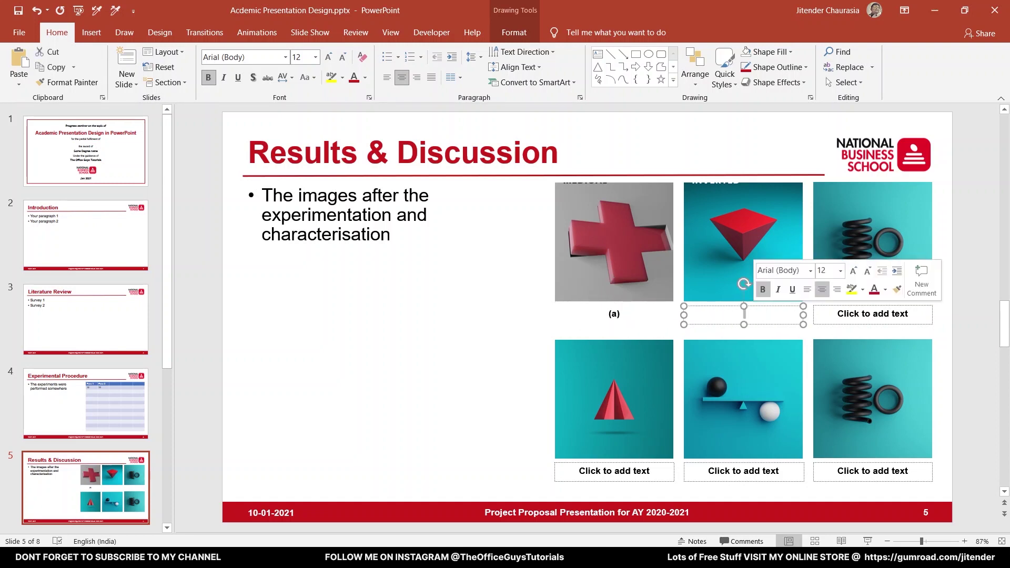
type("(b)")
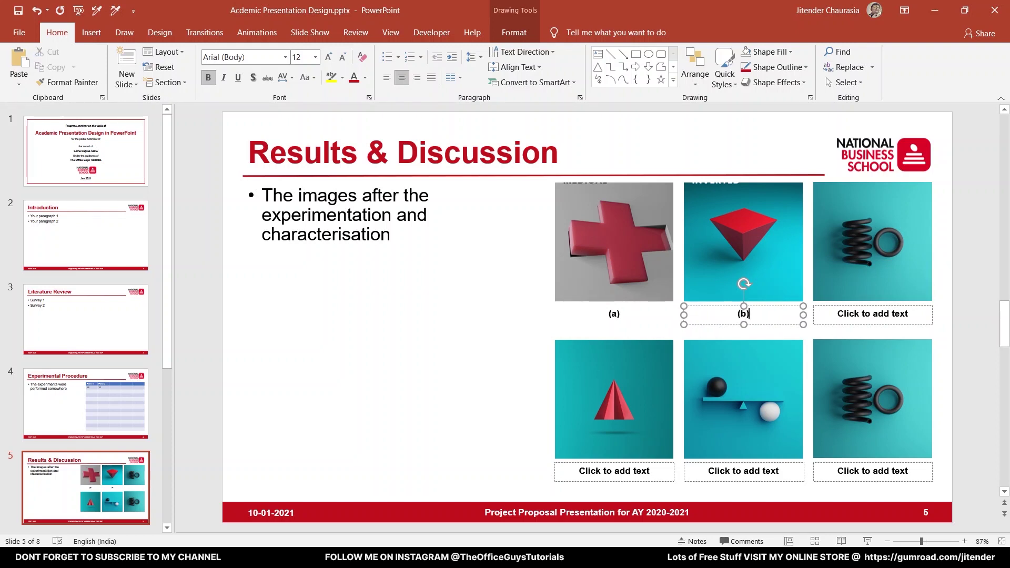
left_click(956, 309)
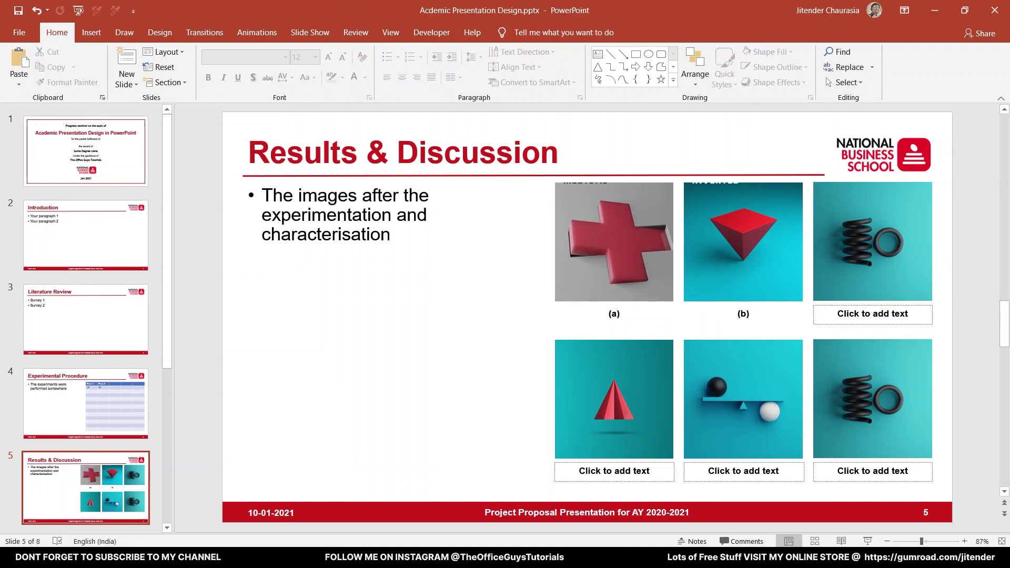
left_click(871, 314)
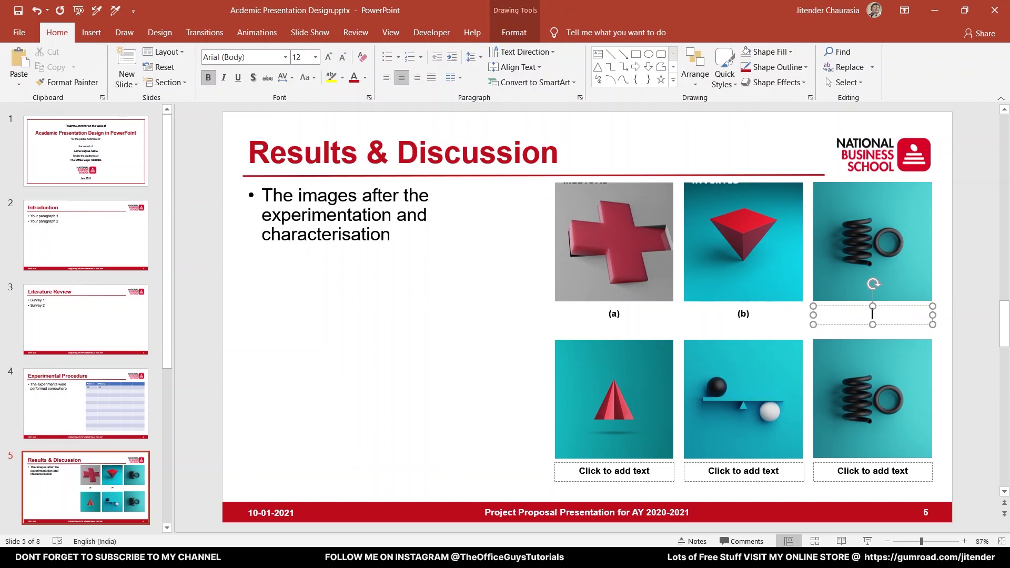
type("Spring")
left_click(395, 234)
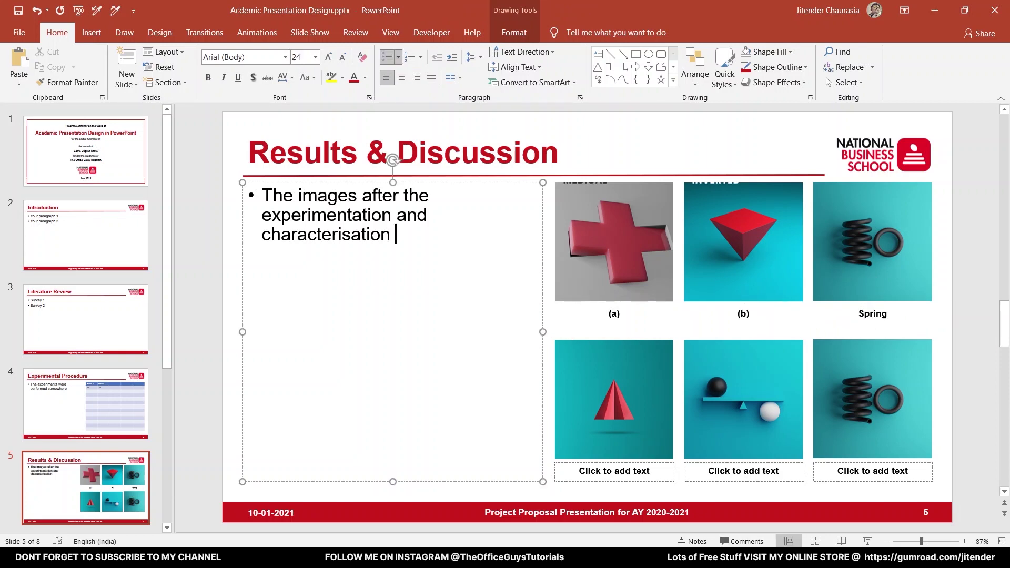
left_click(959, 196)
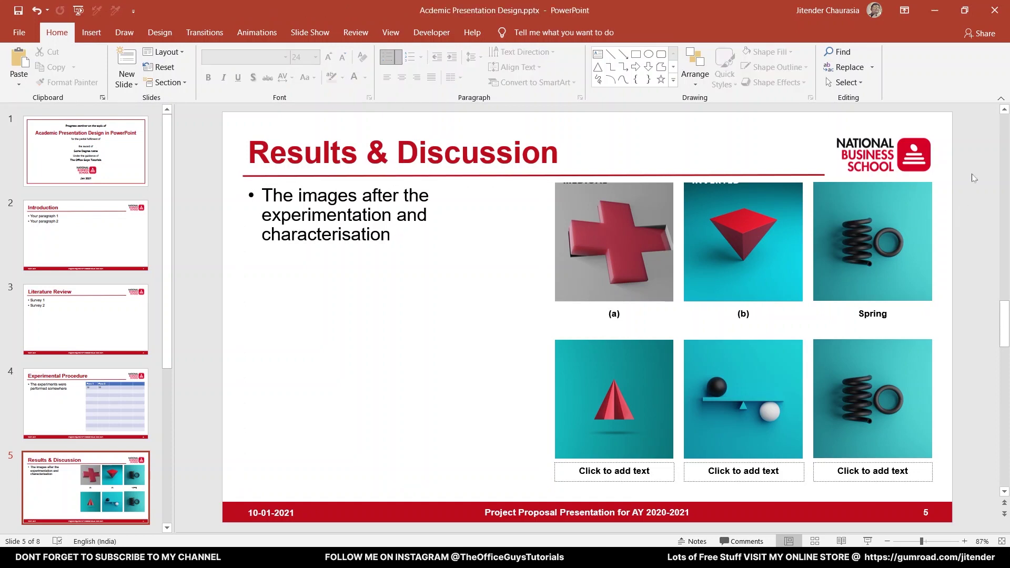
- Select all images and captions, cancel Save as Picture, then go to Some more results
left_click_drag(971, 174, 543, 497)
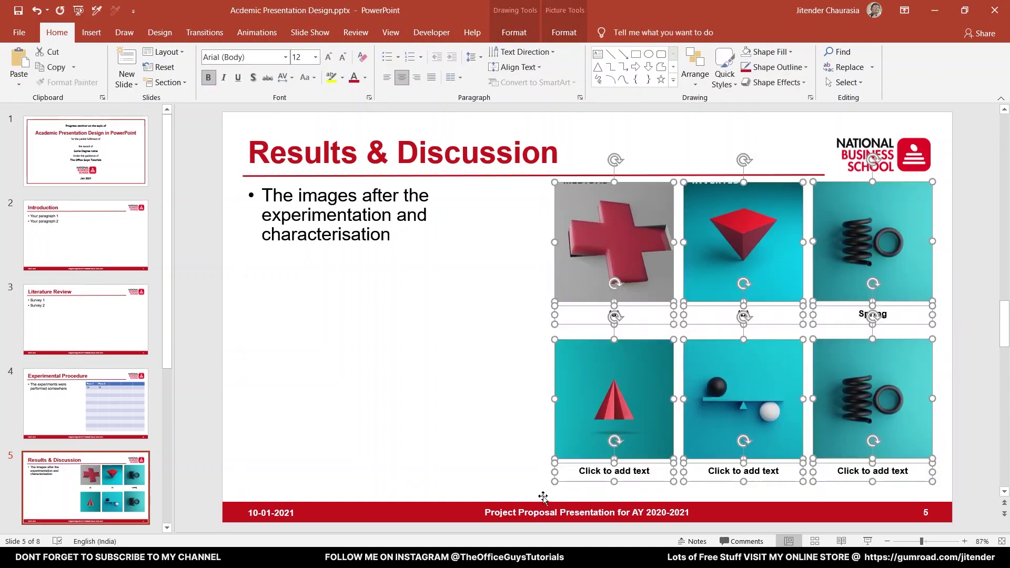
right_click(622, 258)
left_click(671, 398)
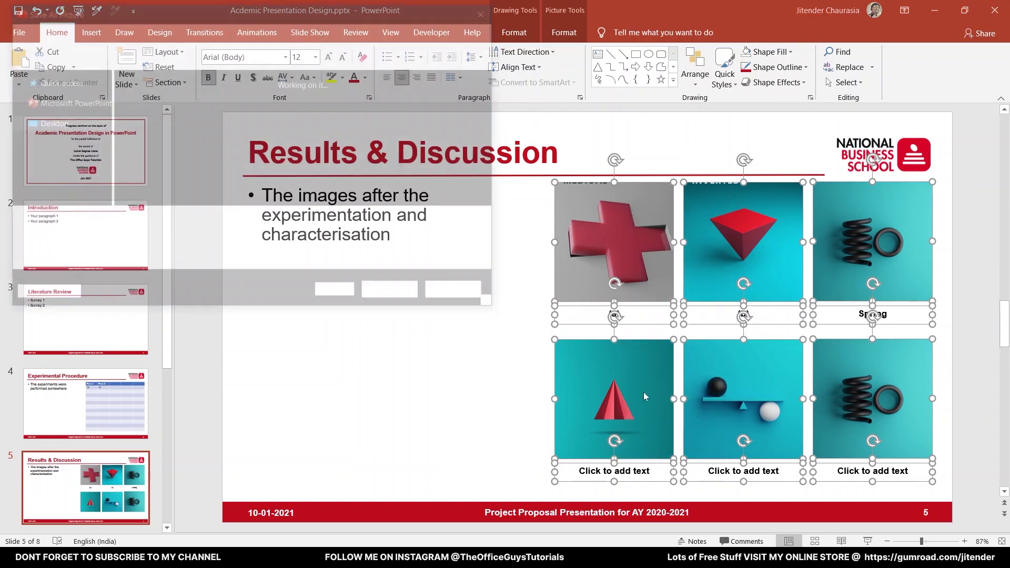
left_click(461, 294)
left_click(508, 294)
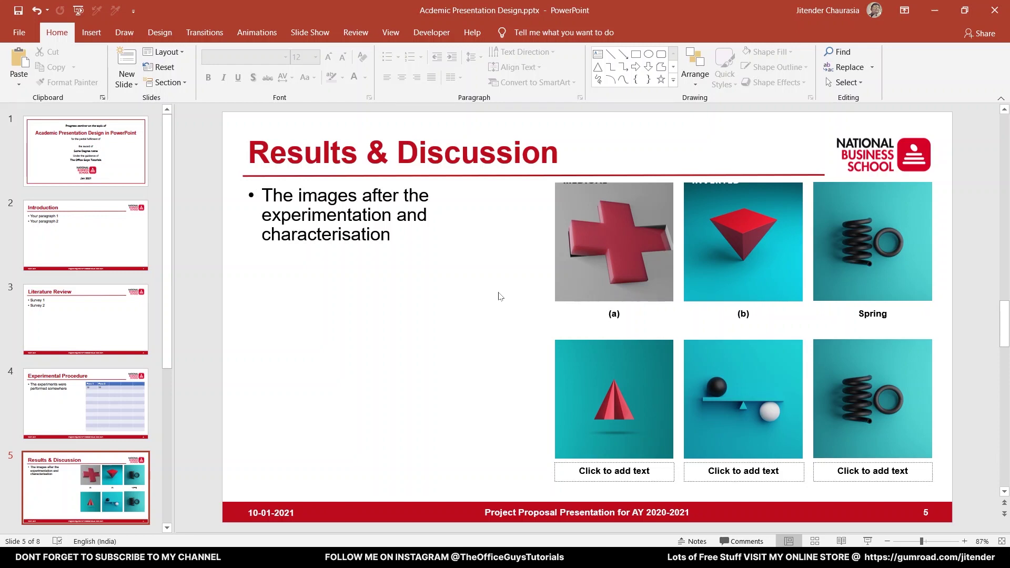
key("Page_Down")
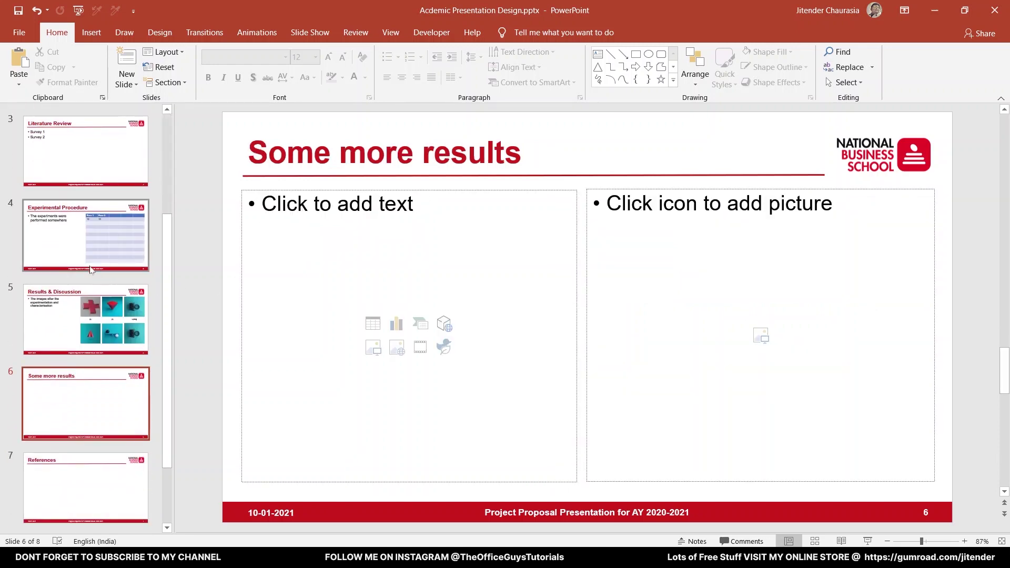
- Inspect the Experimental Procedure slide's title, body text box and project footer
scroll(73, 284, "up", 1)
scroll(73, 284, "up", 3)
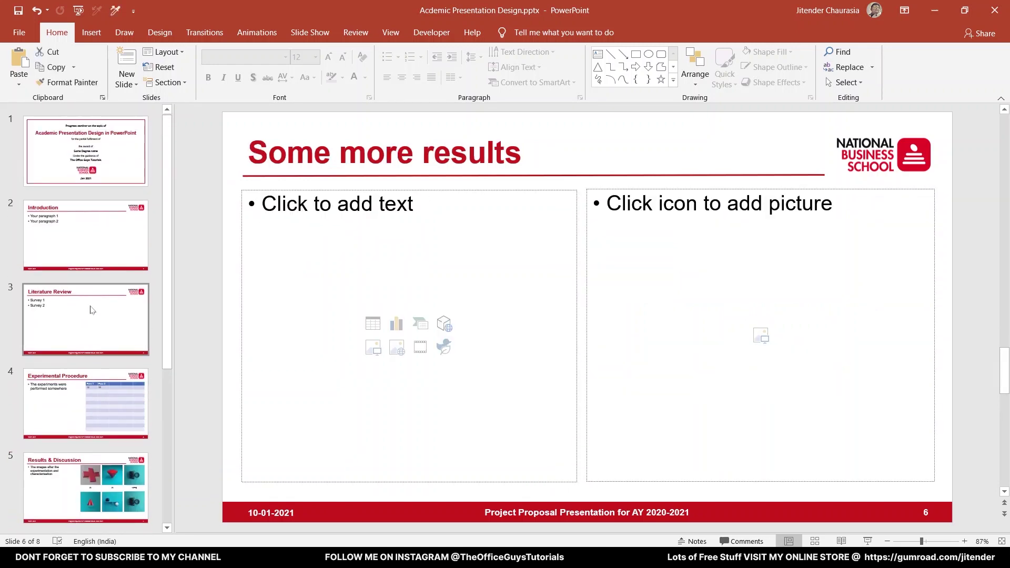
left_click(73, 294)
key("Down")
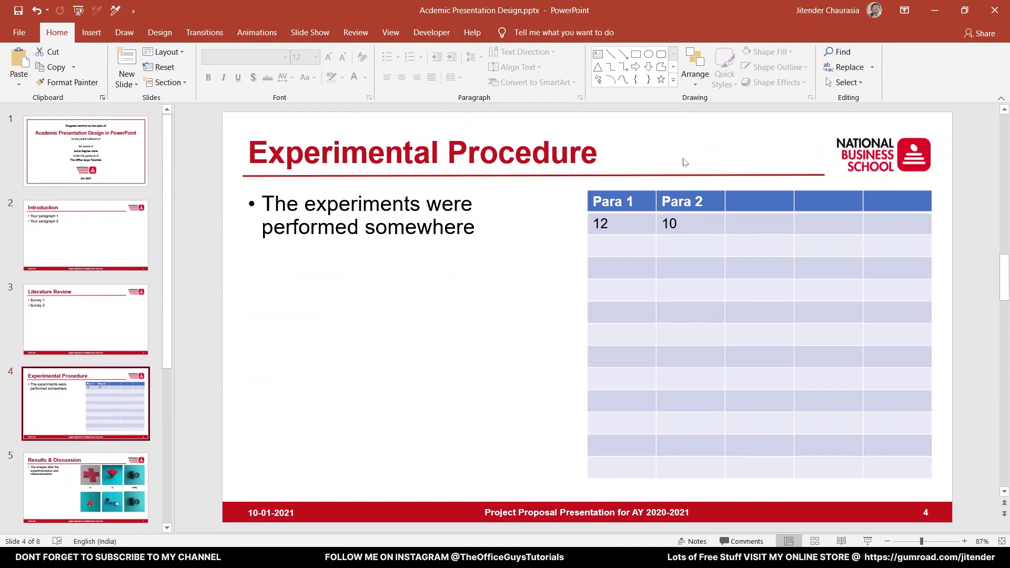
left_click(896, 151)
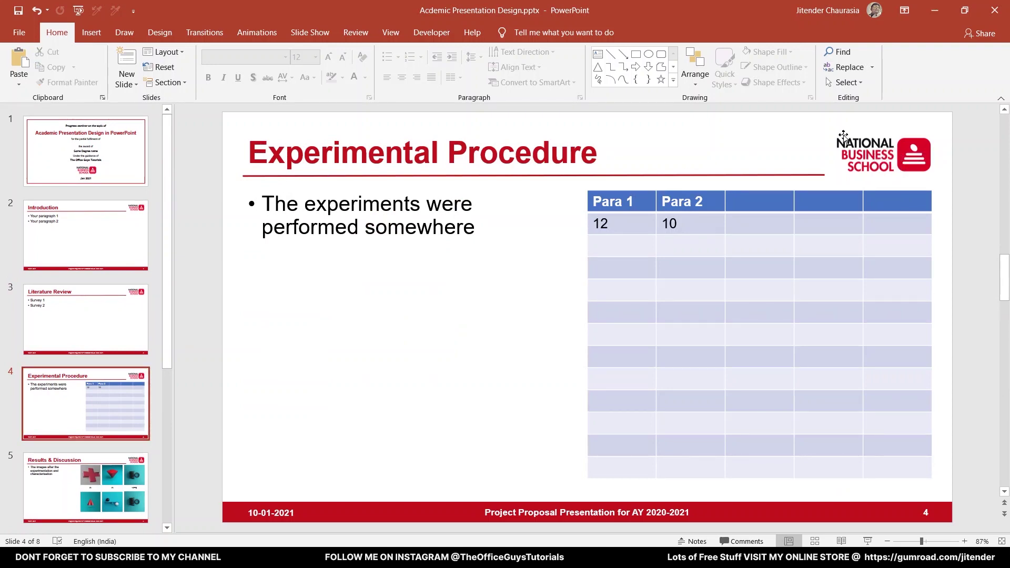
left_click(875, 156)
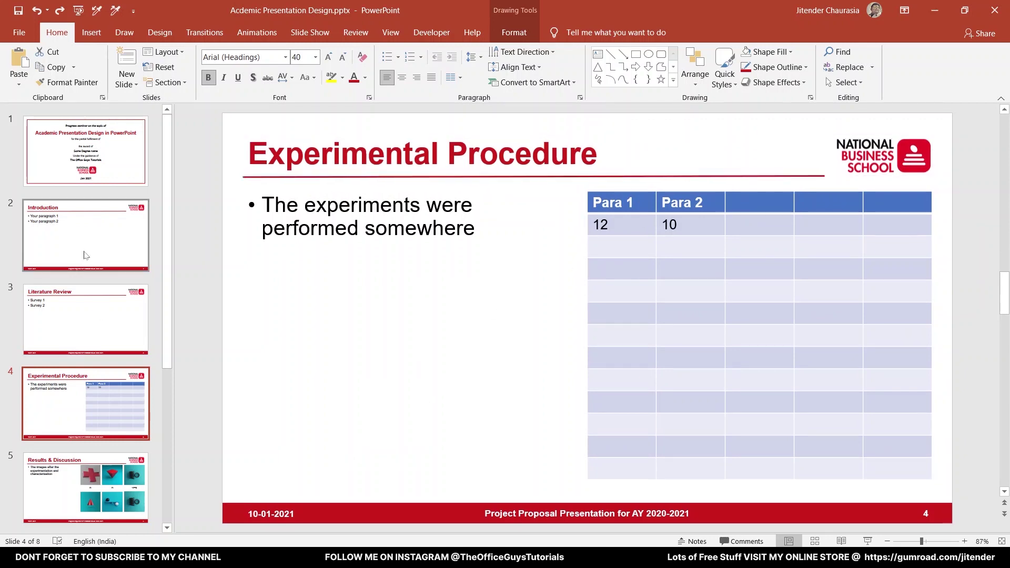
left_click(278, 509)
scroll(116, 306, "down", 5)
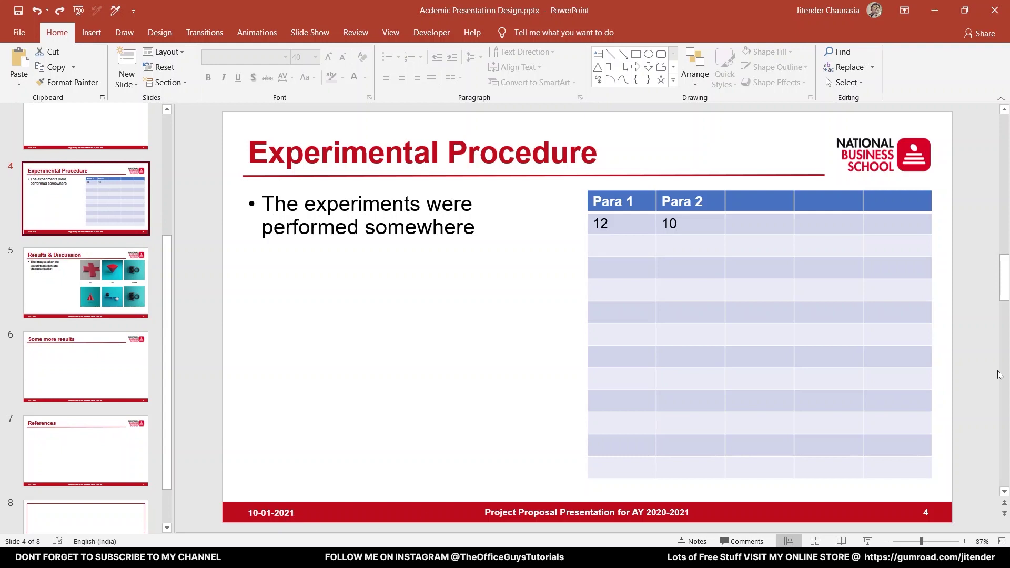
left_click(337, 512)
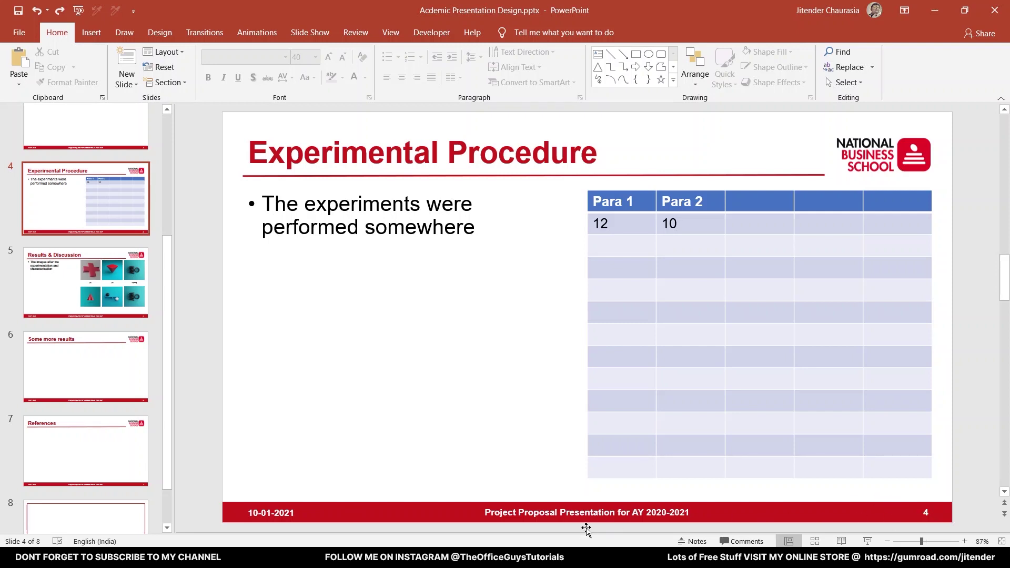
left_click(494, 512)
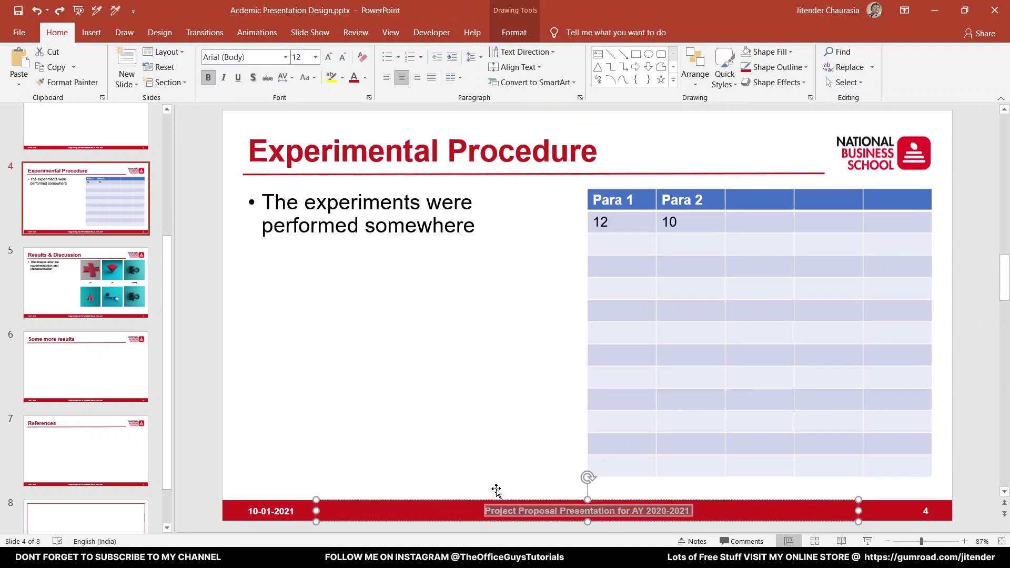
left_click(494, 487)
scroll(84, 412, "down", 2)
- Step through References, Some more results and Thank You, then return to the title slide
left_click(85, 407)
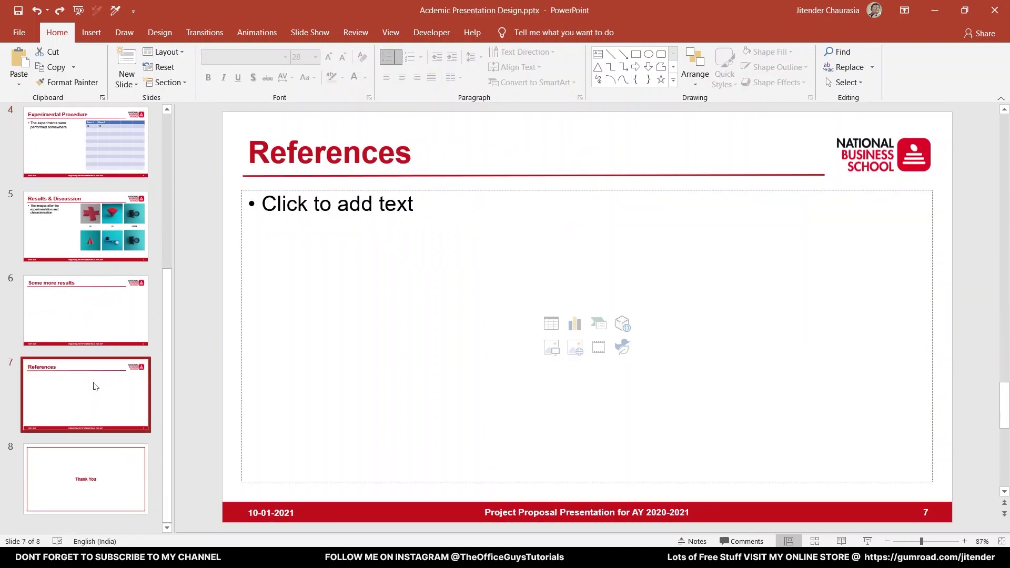
left_click(109, 328)
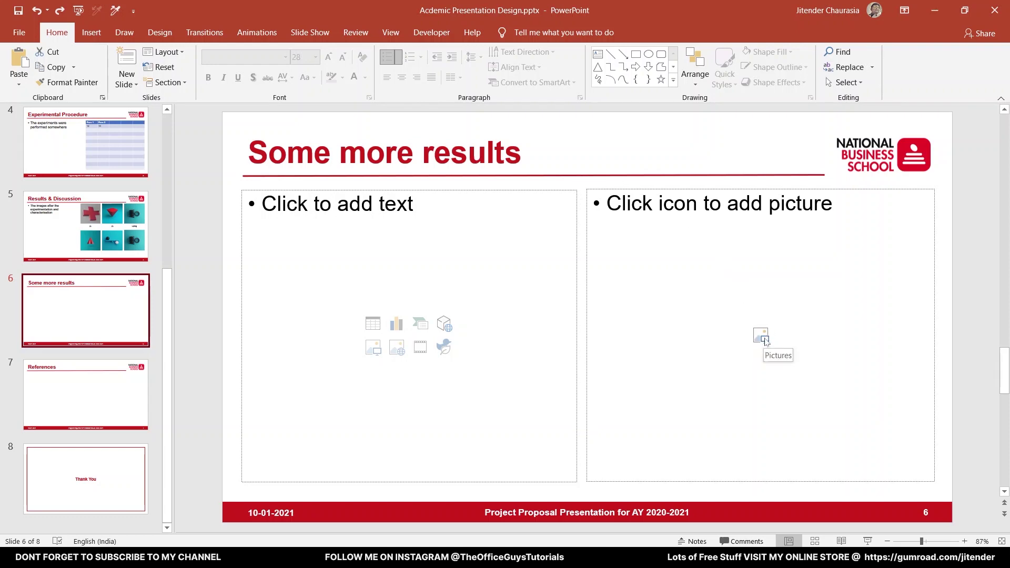
left_click(84, 395)
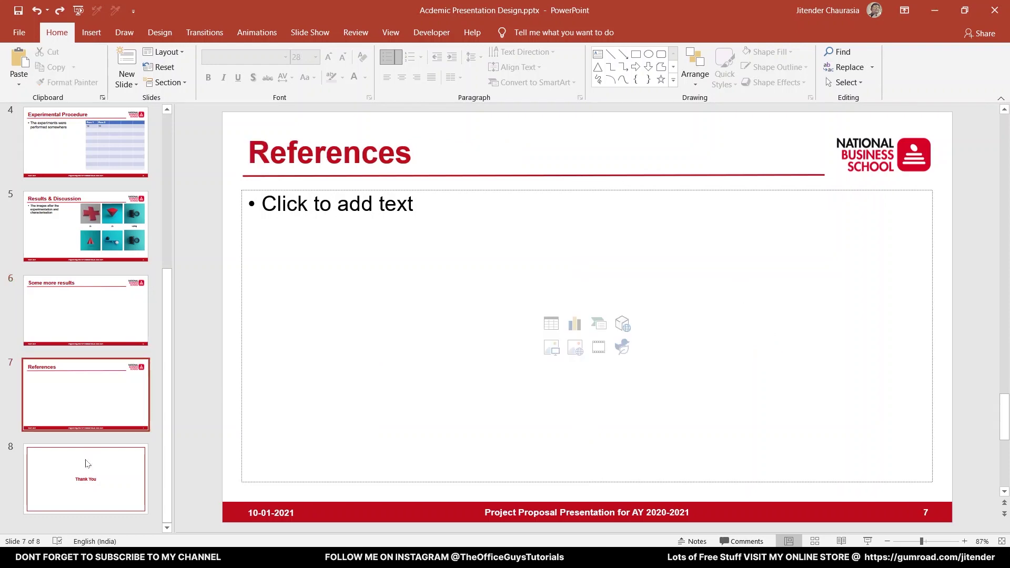
left_click(85, 488)
scroll(65, 307, "up", 5)
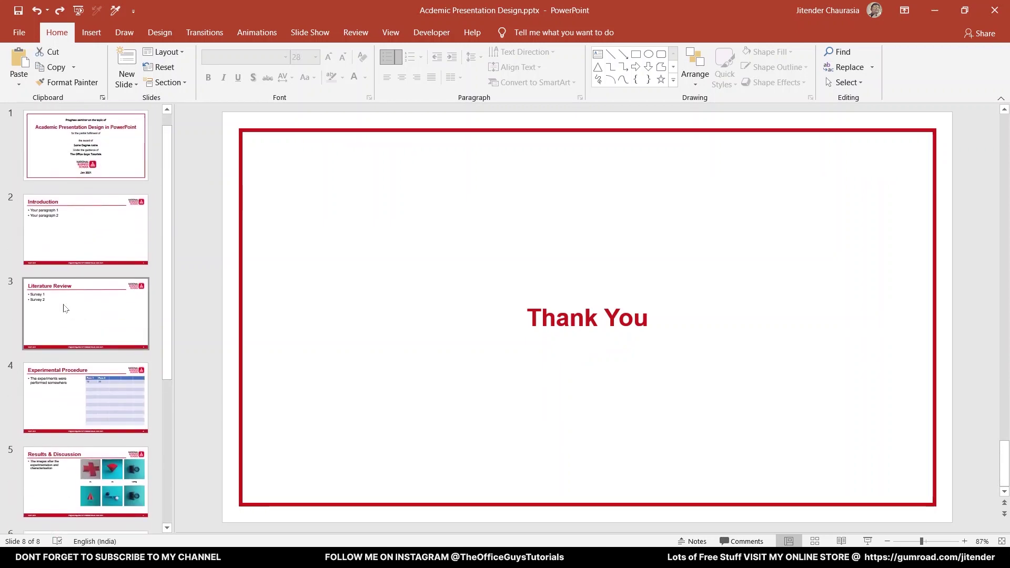
left_click(105, 170)
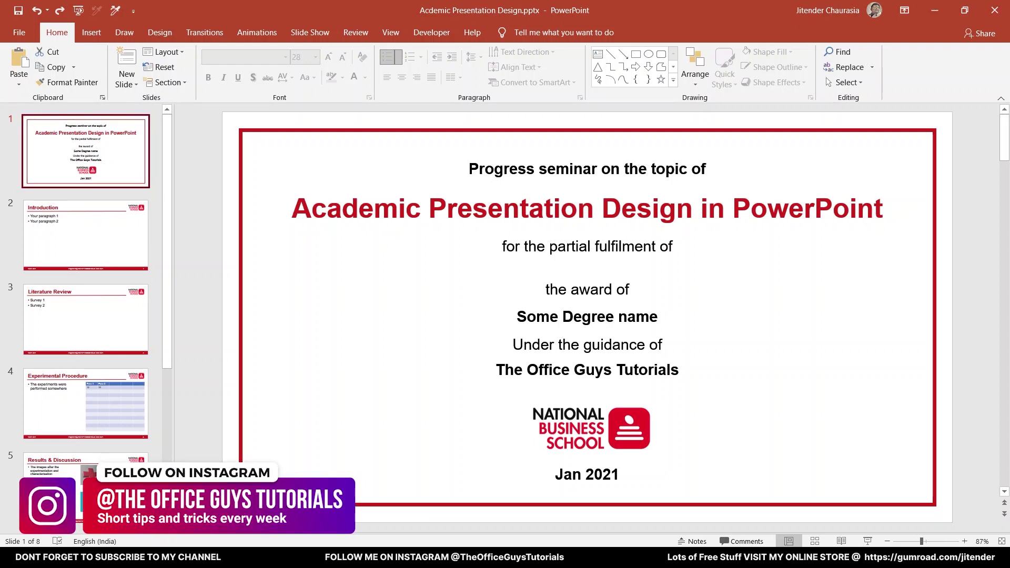
- Open a new blank presentation twice, switching back to the academic deck each time
key("ctrl+n")
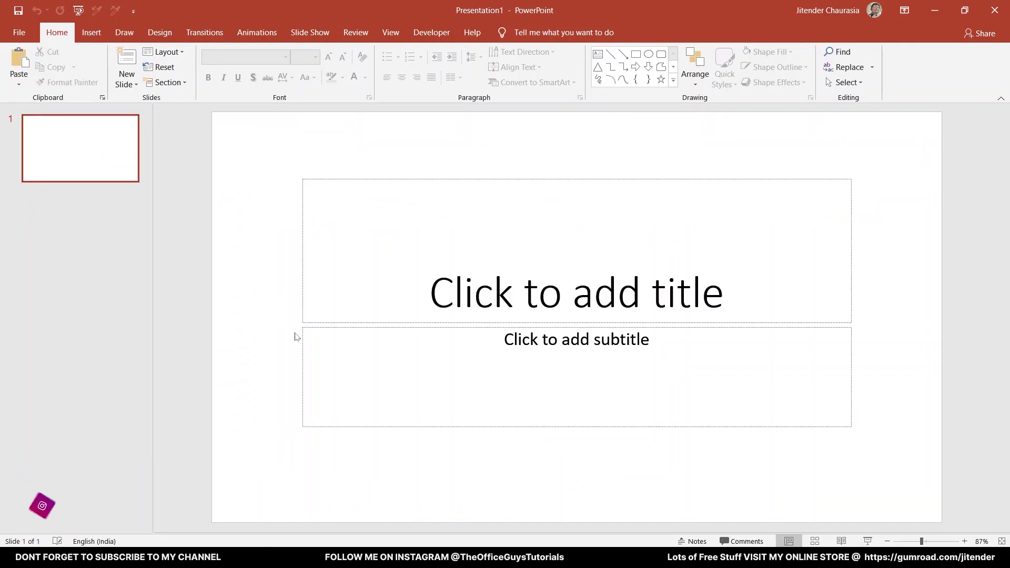
key("alt+Tab")
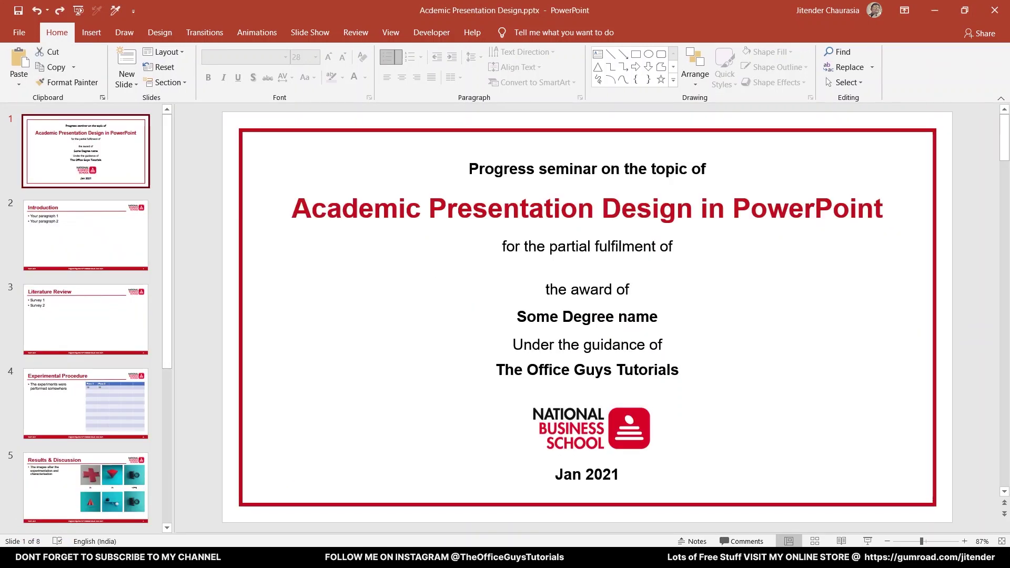
left_click(92, 232)
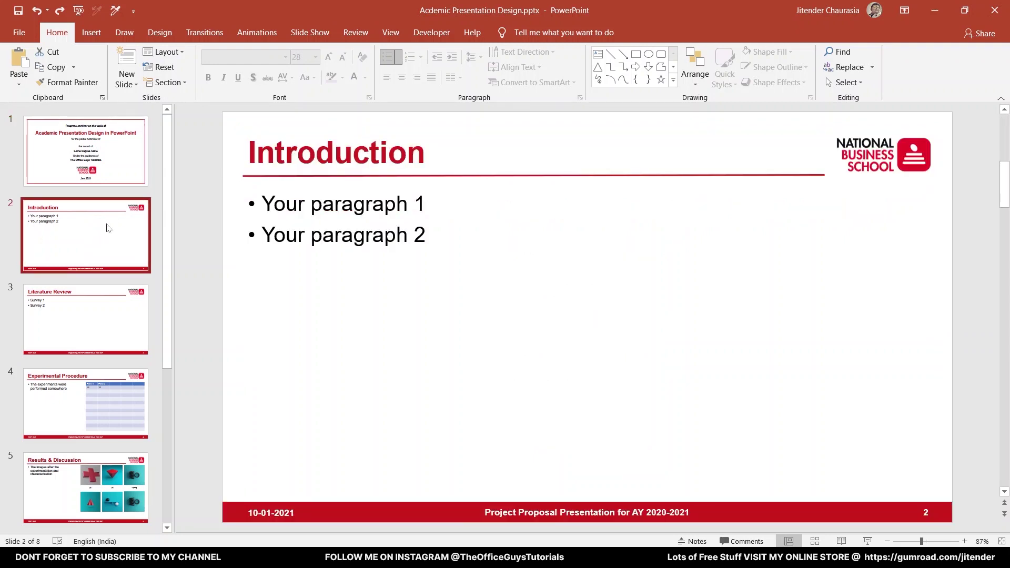
left_click(877, 169)
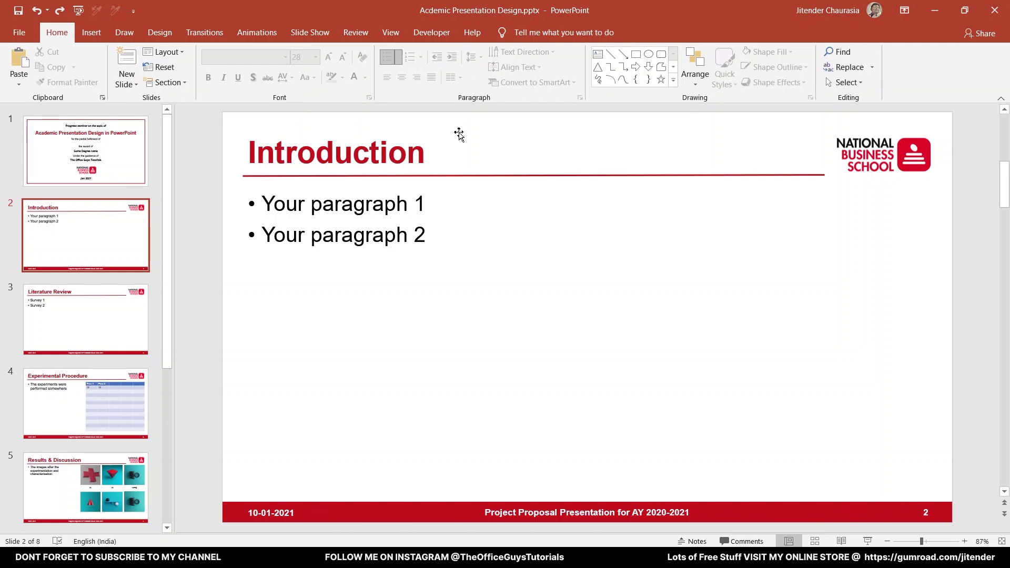
key("ctrl+n")
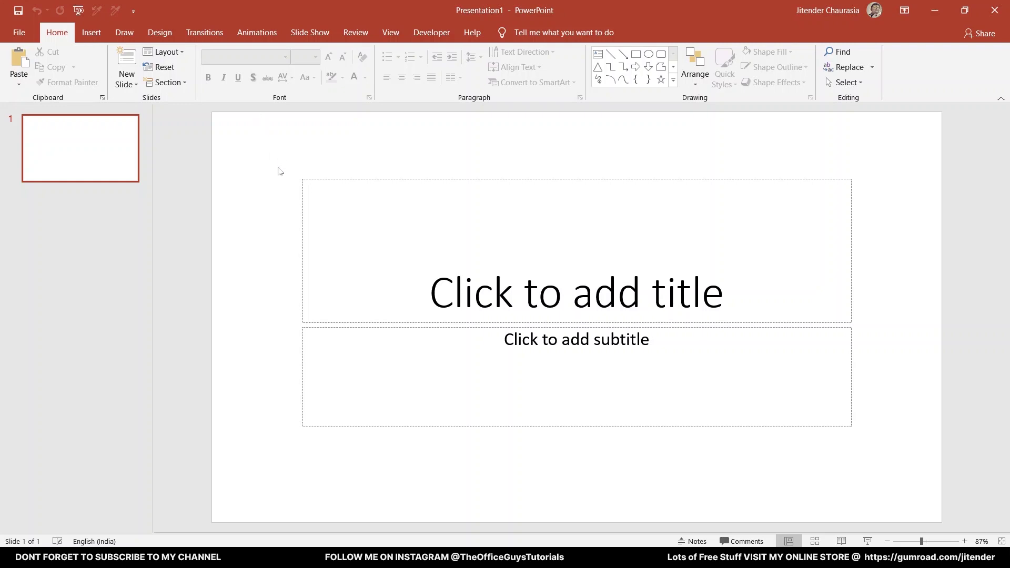
key("ctrl+w")
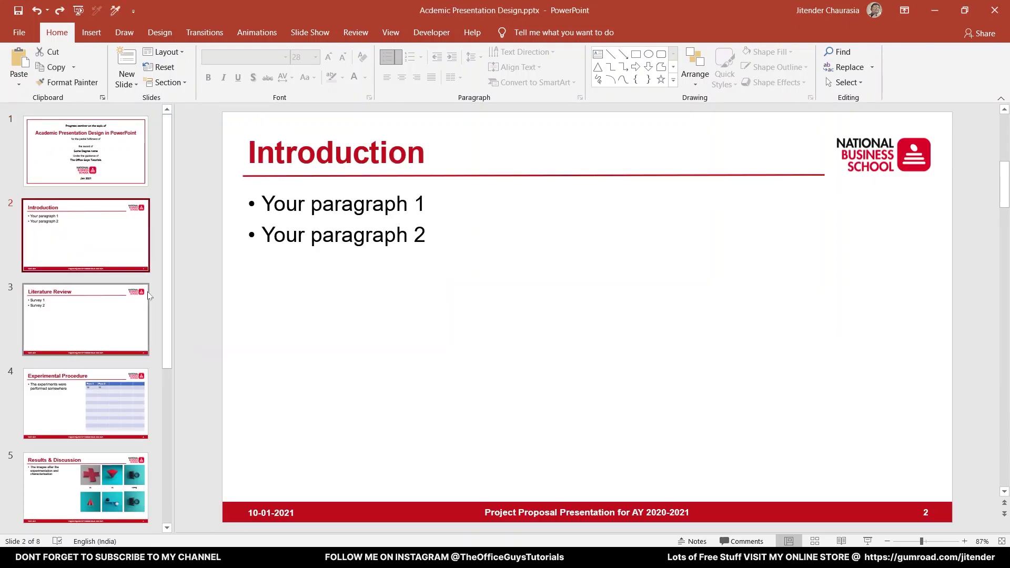
- Step through the deck from the title slide to Experimental Procedure
left_click(120, 169)
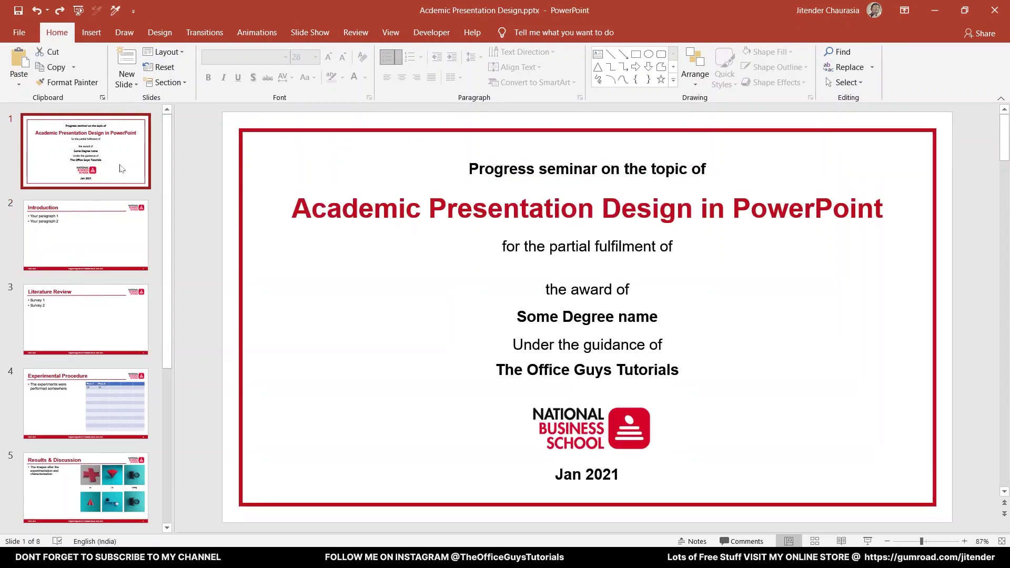
left_click(118, 214)
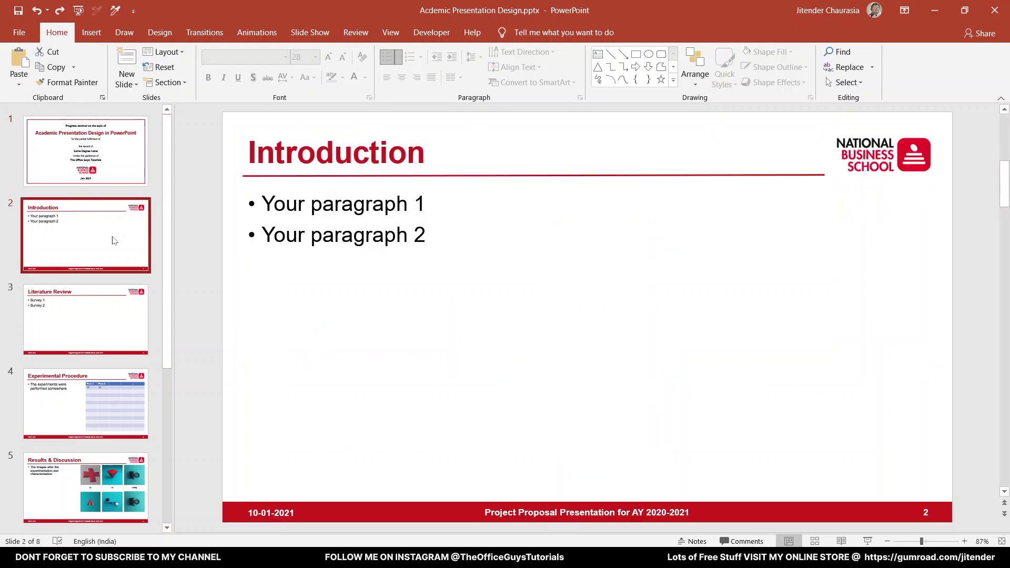
left_click(116, 311)
key("Up")
key("Up")
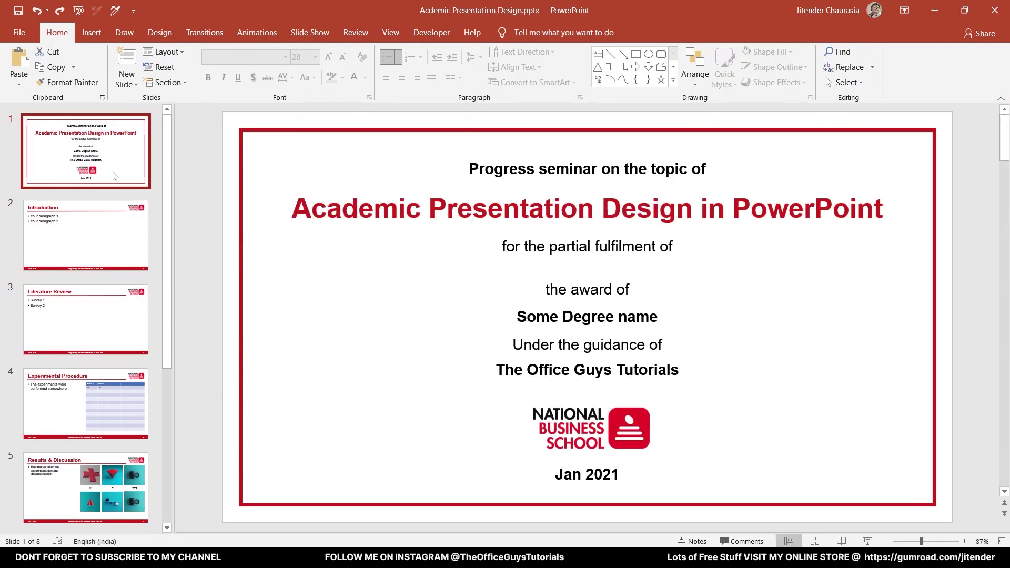
left_click(124, 263)
left_click(119, 298)
scroll(118, 316, "down", 1)
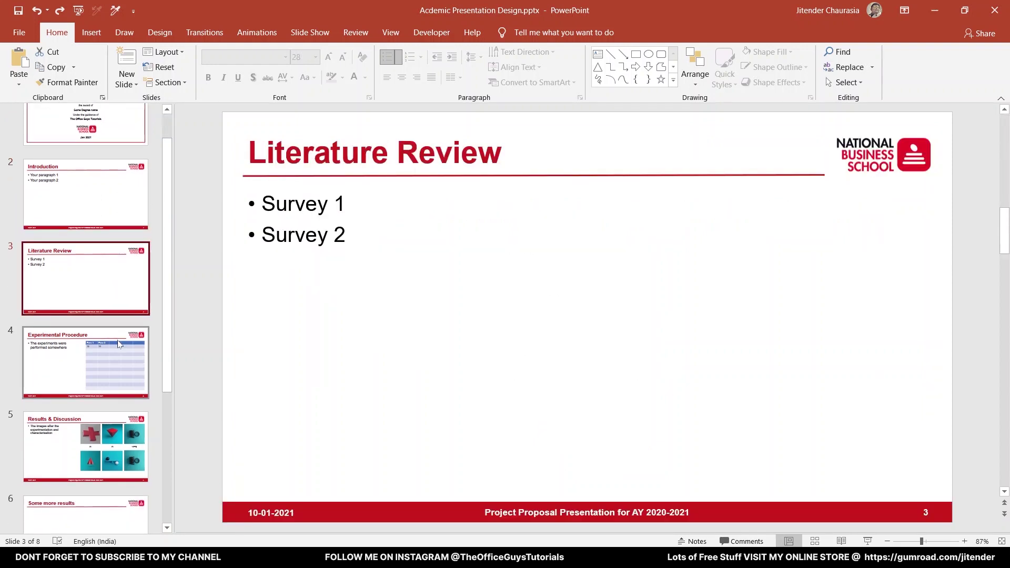
left_click(118, 344)
- Show the Layout gallery for the Results & Discussion slide, then dismiss it
scroll(25, 272, "down", 3)
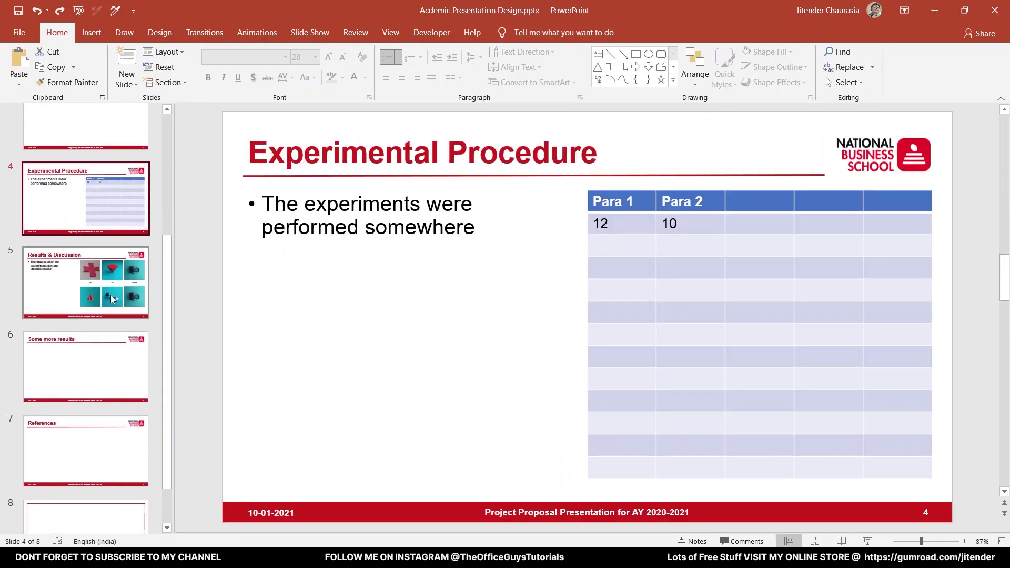
left_click(25, 273)
right_click(100, 298)
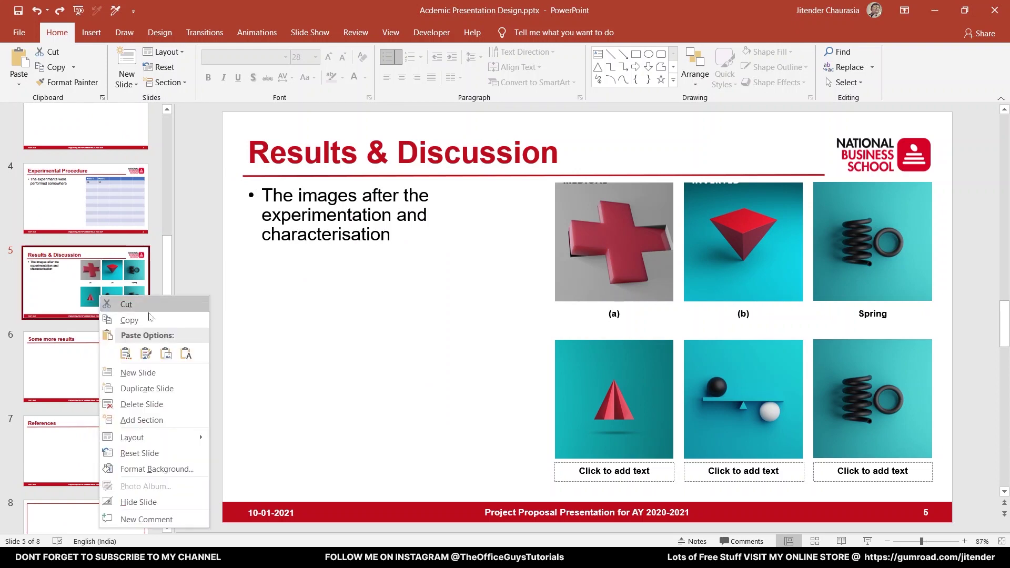
mouse_move(200, 436)
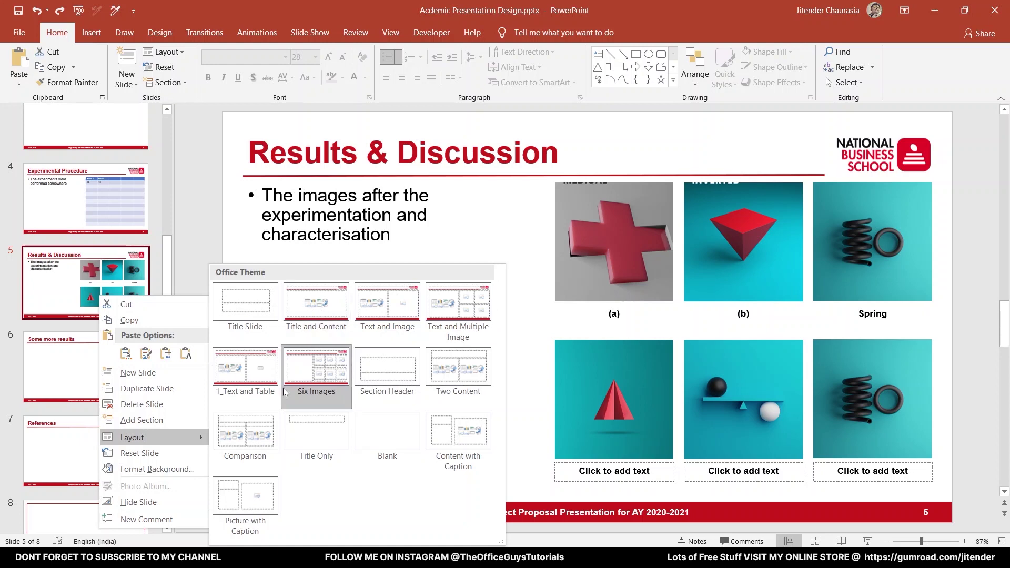
key("Escape")
key("Escape")
- Create a blank presentation and add a Title and Content slide after slide 1
key("ctrl+n")
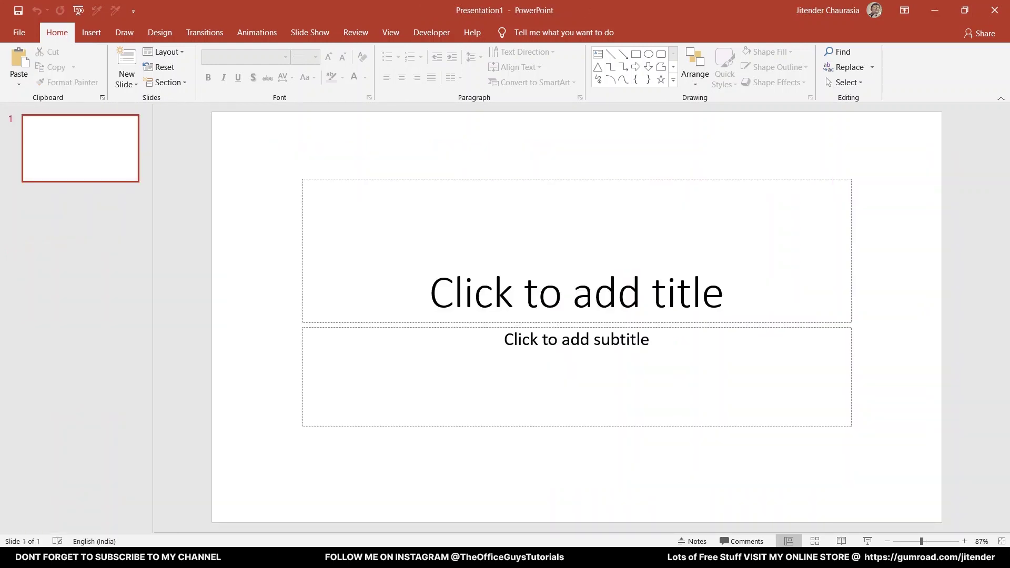
left_click(82, 158)
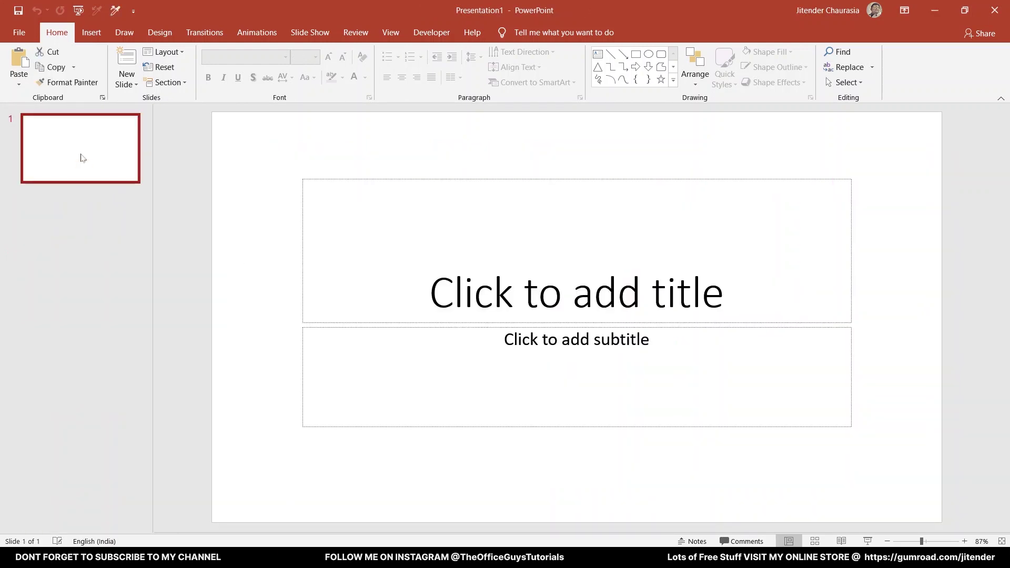
right_click(82, 157)
left_click(110, 230)
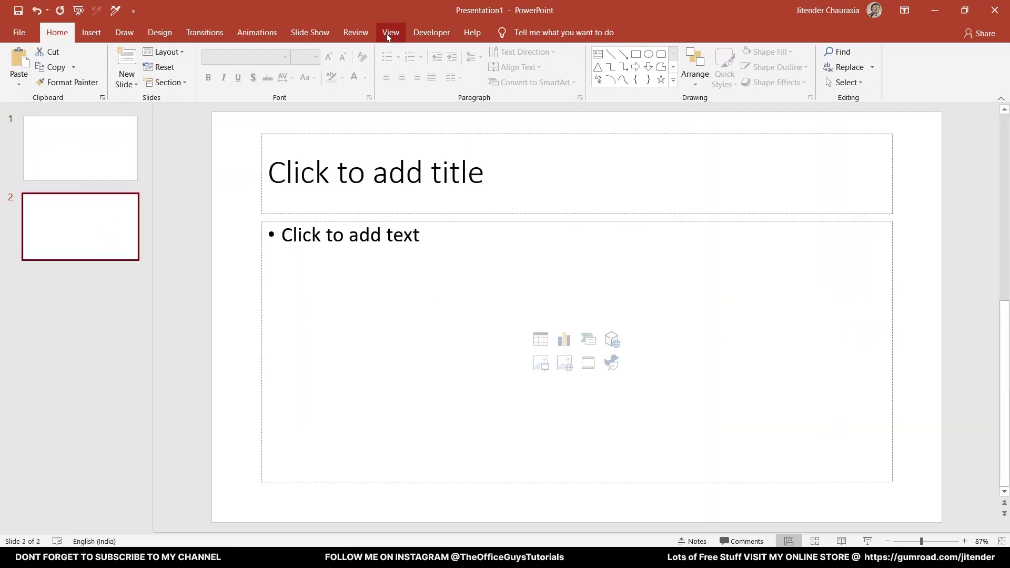
left_click(227, 167)
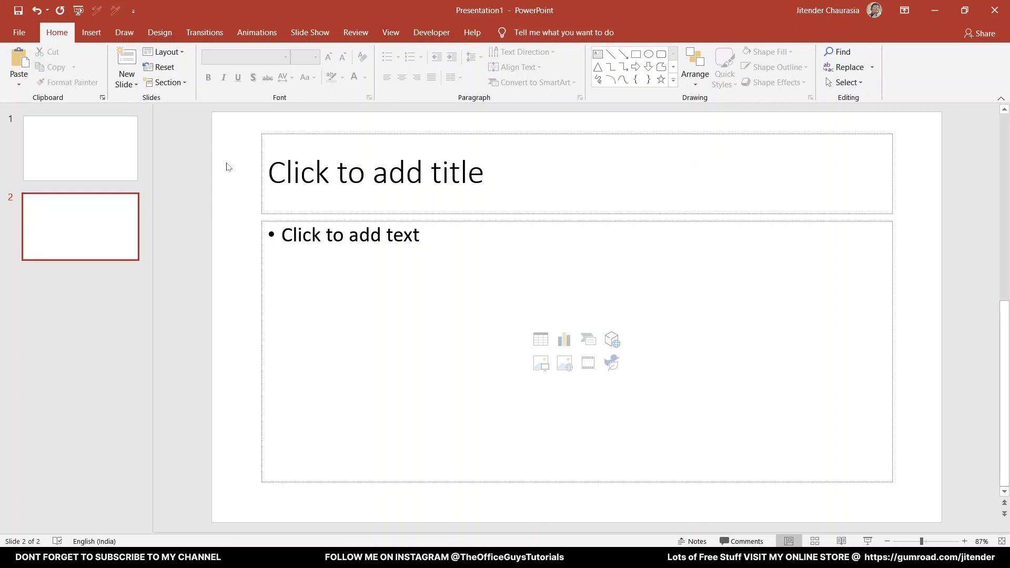
left_click(398, 36)
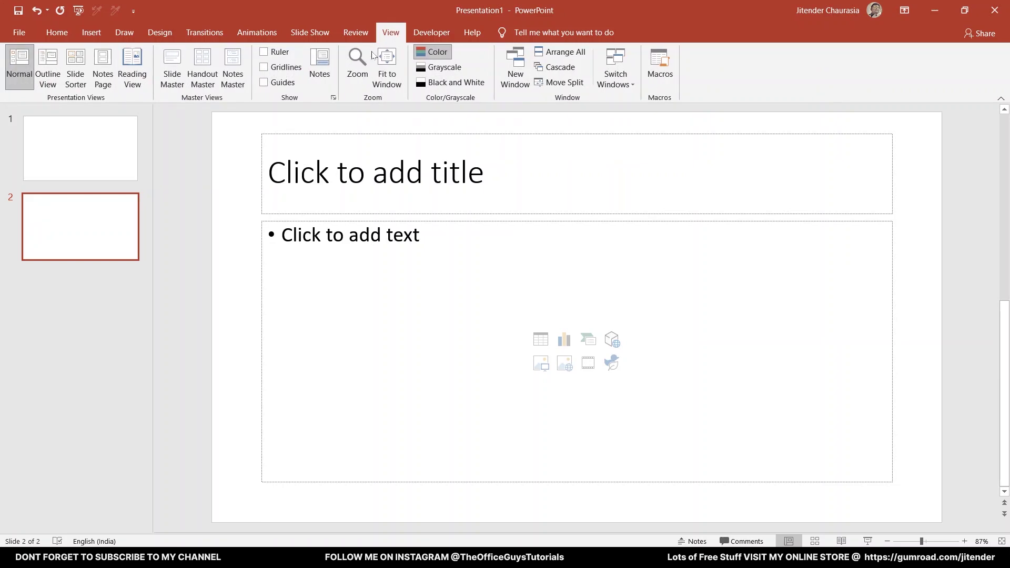
- Enter Slide Master view on the Title and Content layout and select all its placeholders
left_click(173, 75)
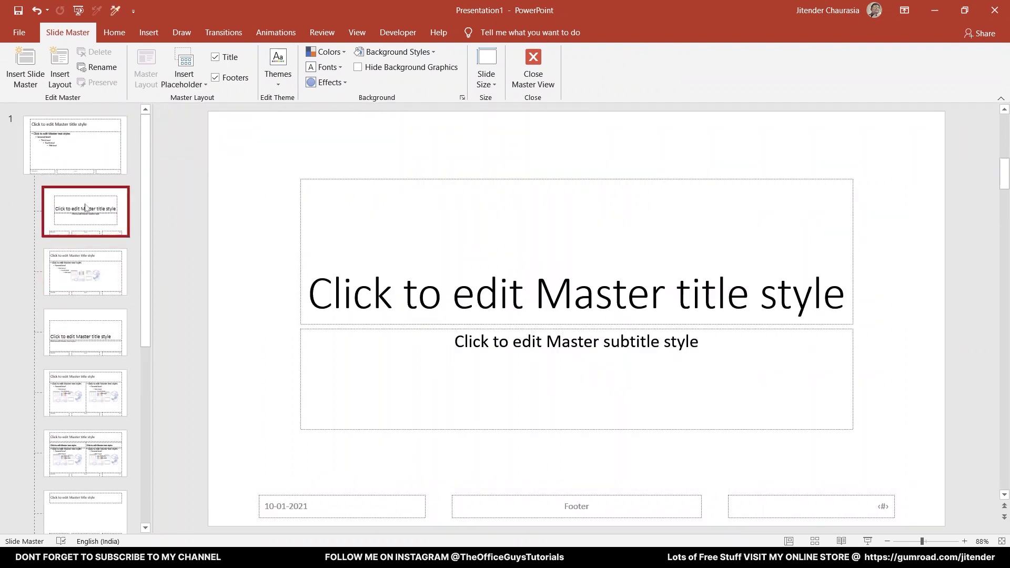
left_click(84, 271)
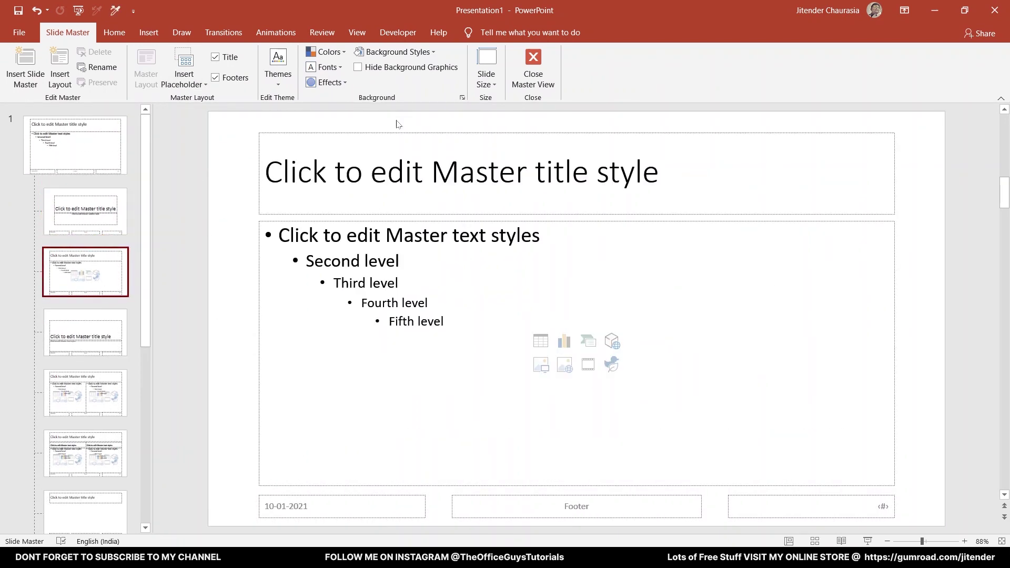
left_click(300, 218)
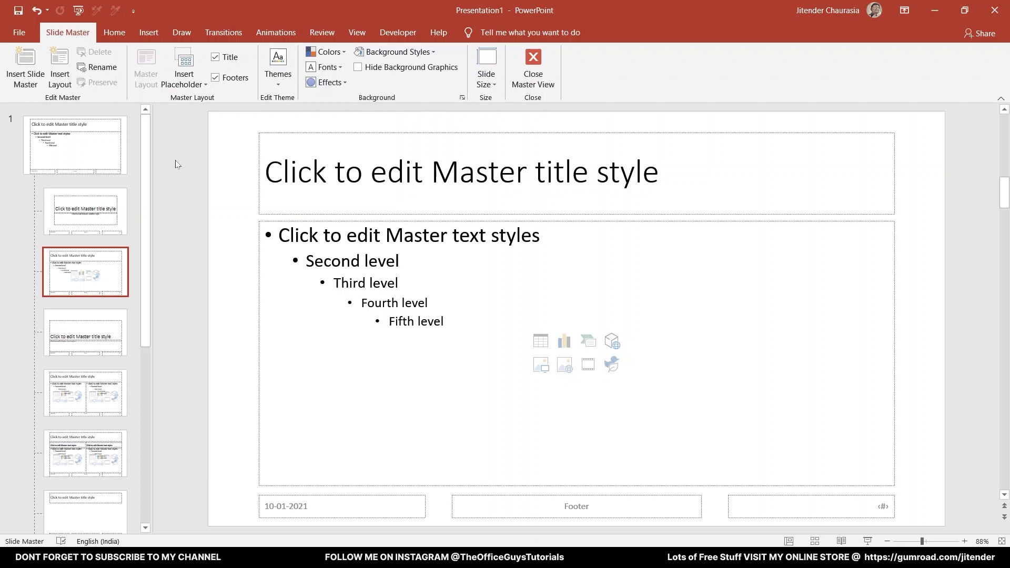
key("ctrl+a")
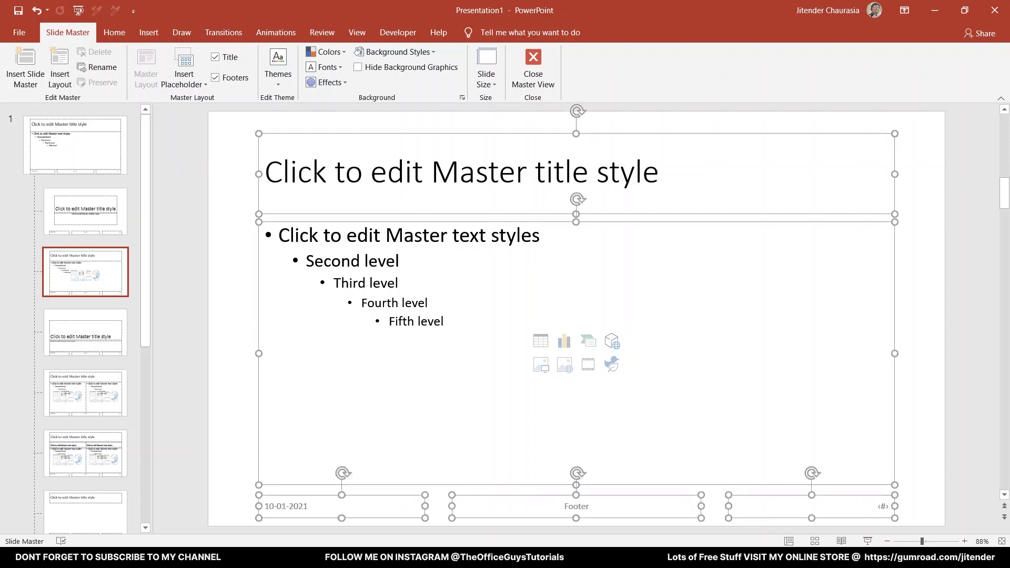
- Set the font of every master placeholder to Arial
left_click(236, 240)
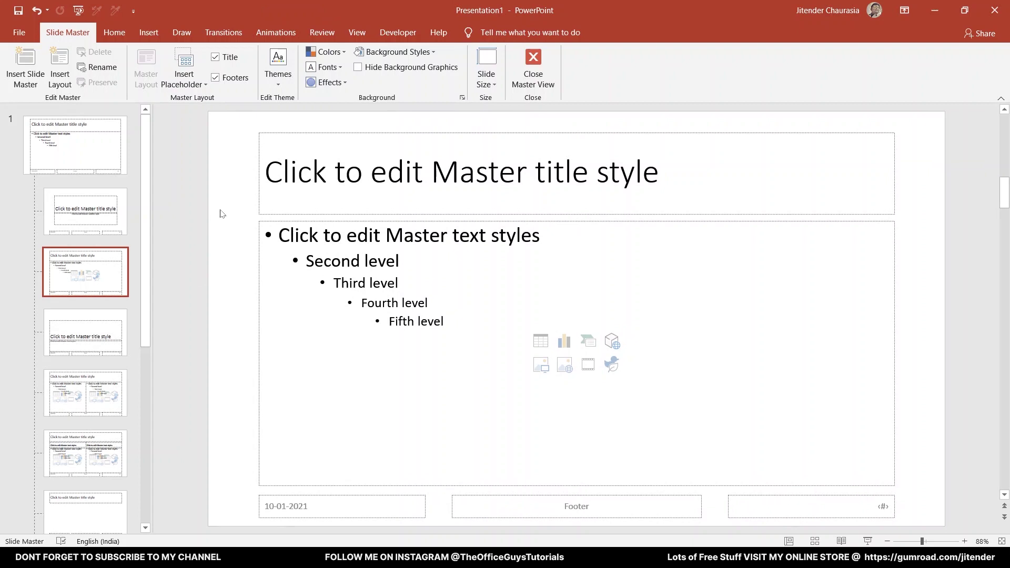
key("ctrl+a")
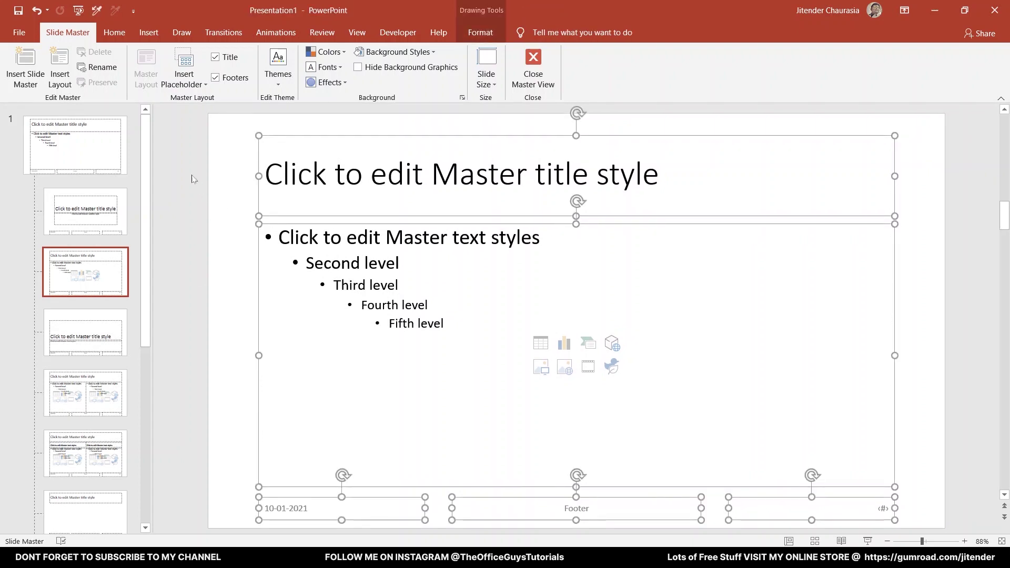
left_click(115, 33)
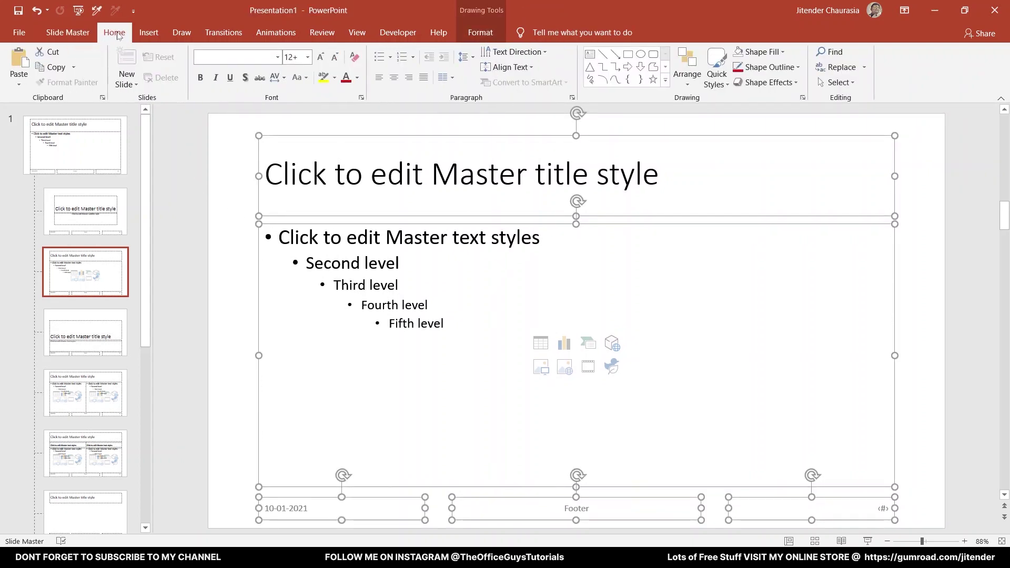
type("Arial")
key("Return")
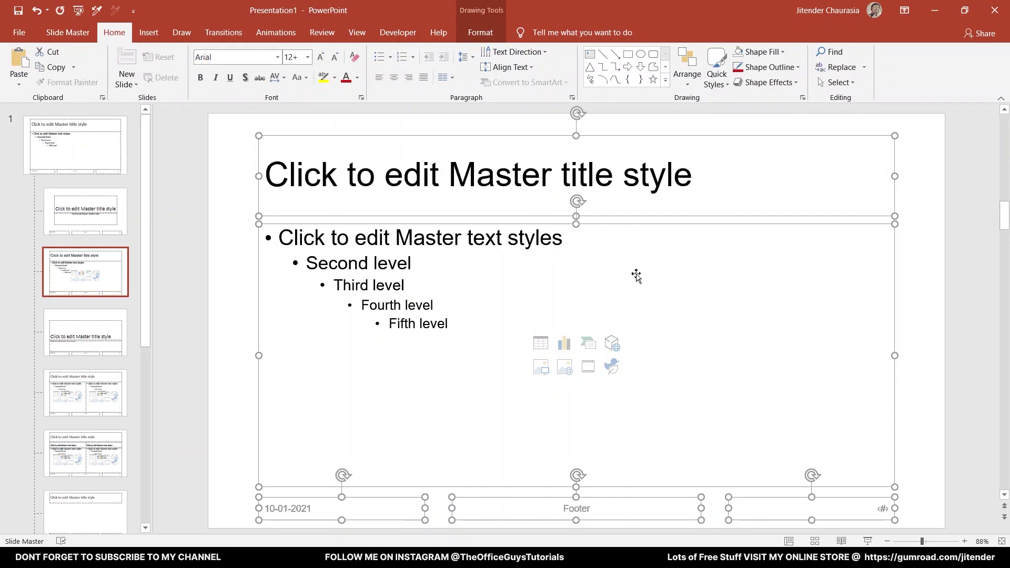
- Widen the title and body placeholders to the left together
left_click(217, 224)
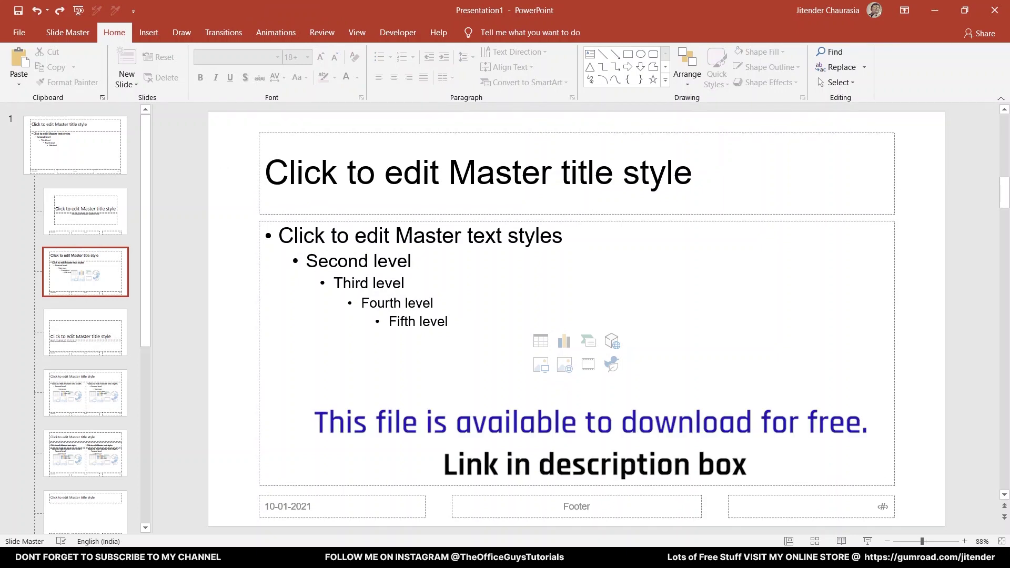
left_click(256, 189)
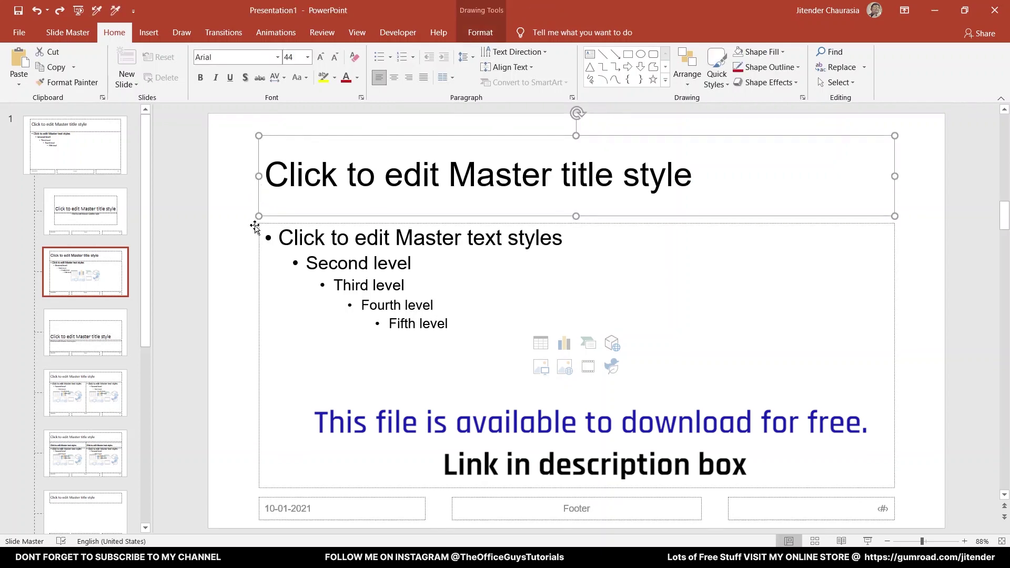
left_click(258, 258, "shift")
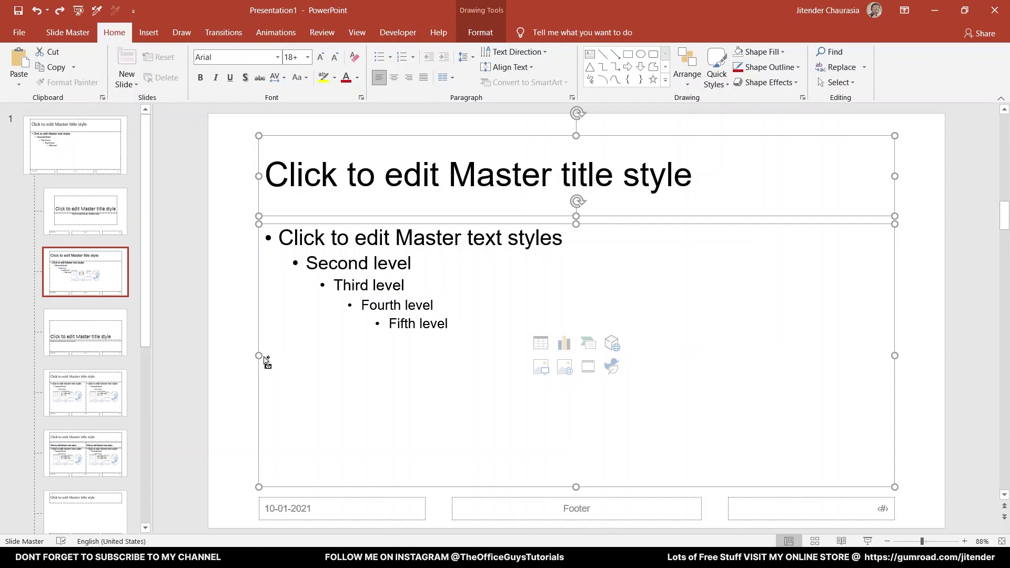
left_click_drag(259, 355, 228, 357)
left_click(162, 218)
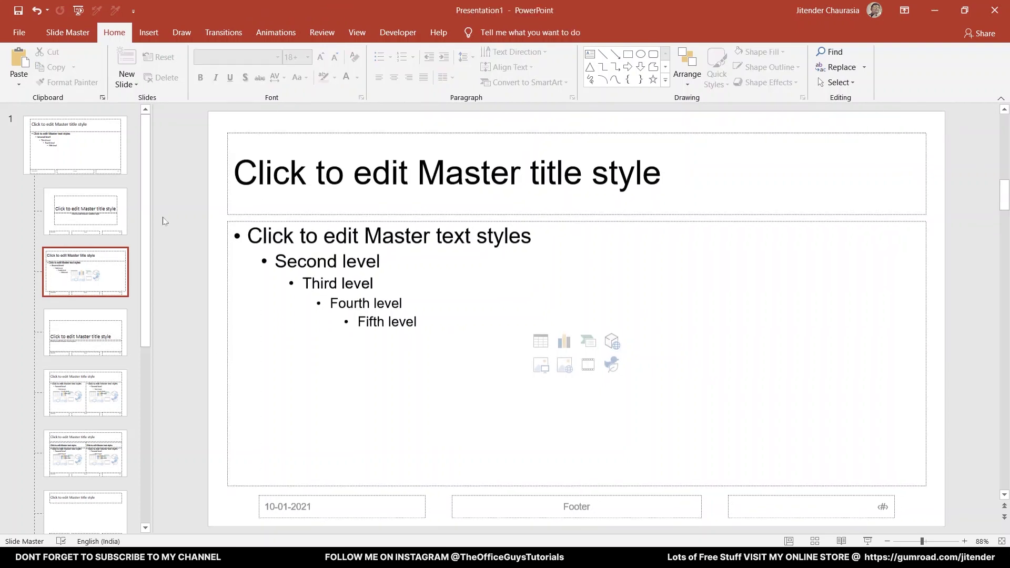
- Reduce the master title text to 36 pt
left_click(280, 202)
triple_click(339, 160)
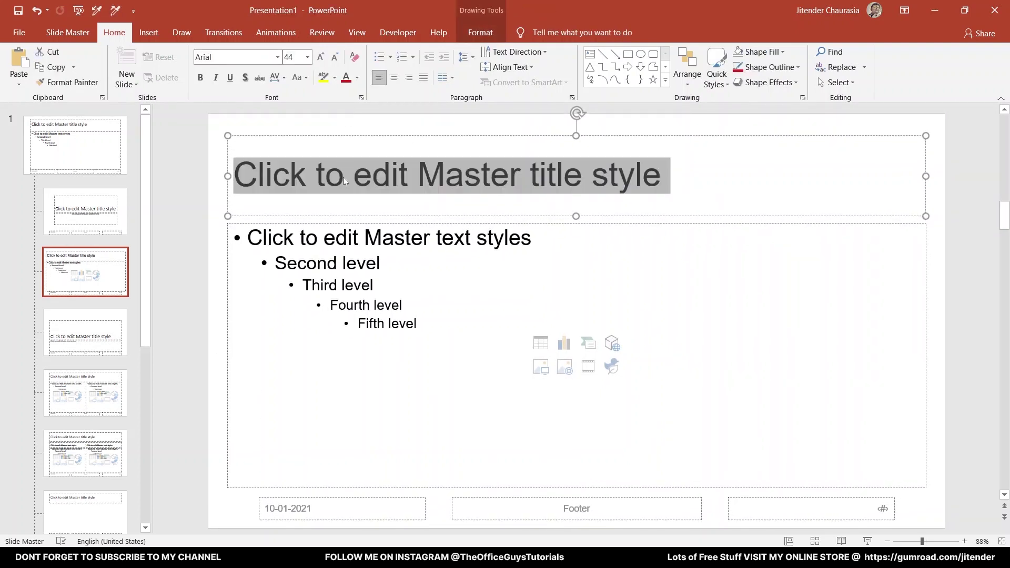
left_click(335, 57)
left_click(335, 58)
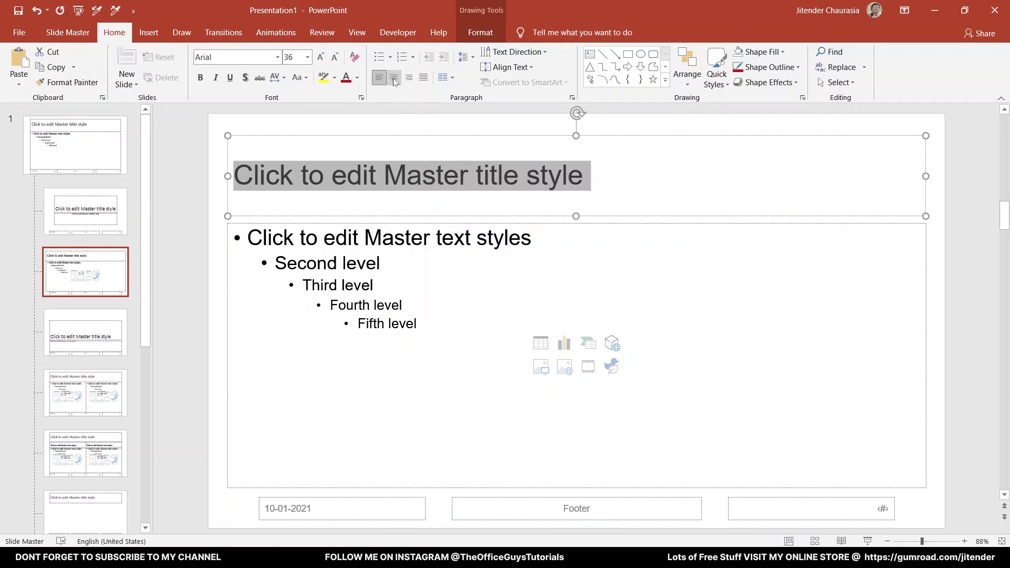
- Make the title box much shorter and move it nearer the slide top
left_click(572, 216)
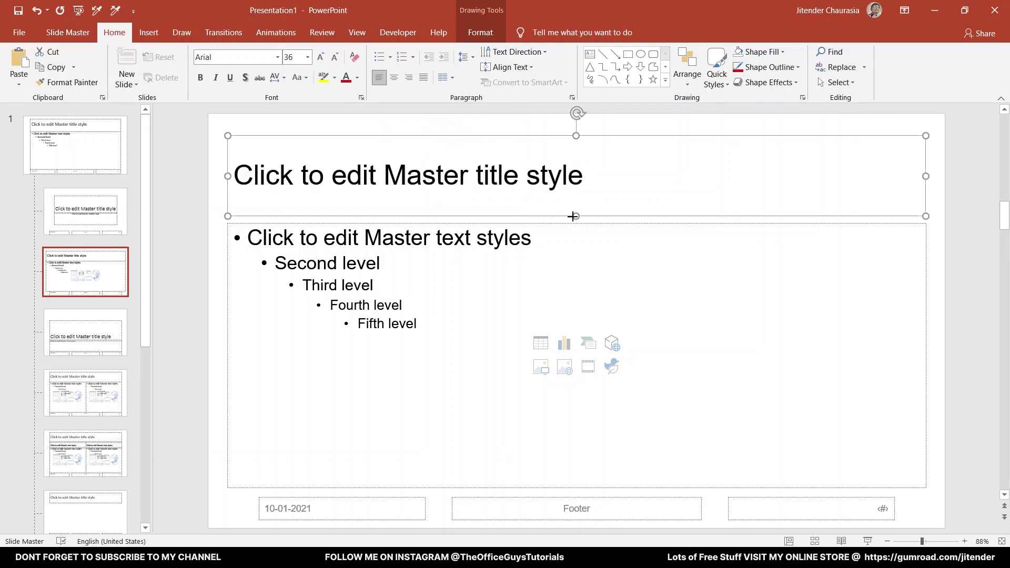
left_click_drag(573, 217, 573, 208)
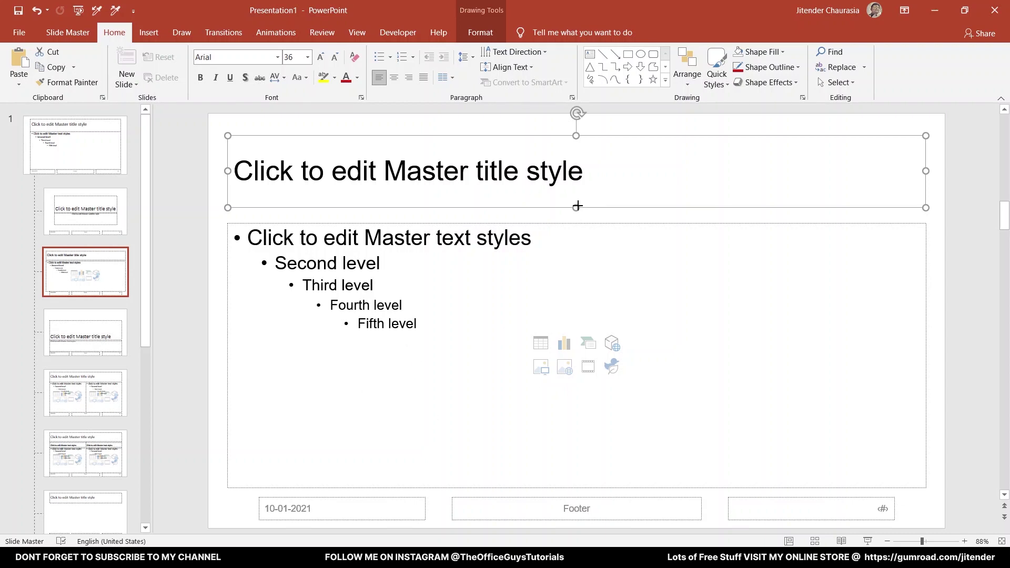
left_click_drag(577, 206, 577, 173)
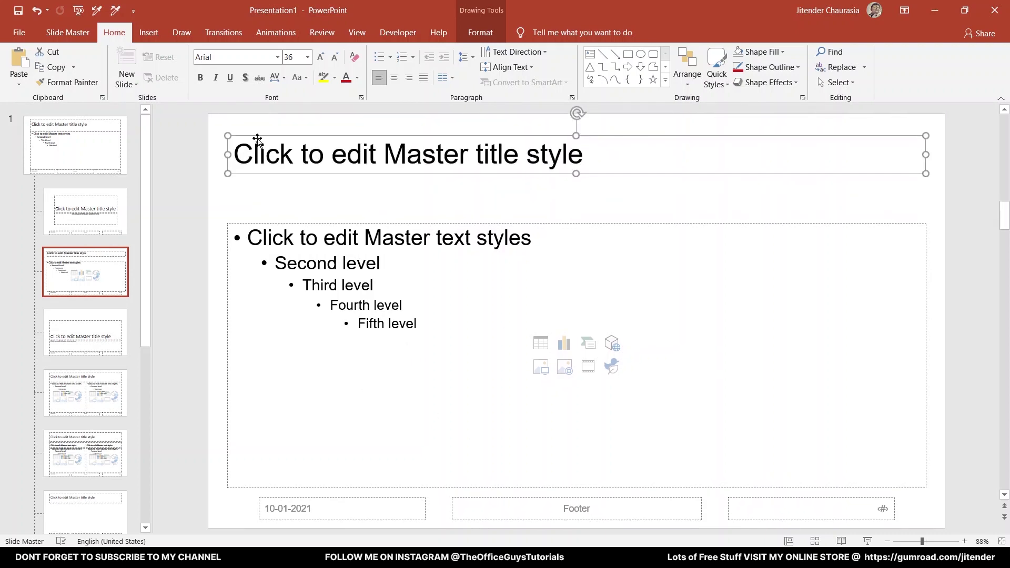
left_click_drag(257, 139, 261, 133)
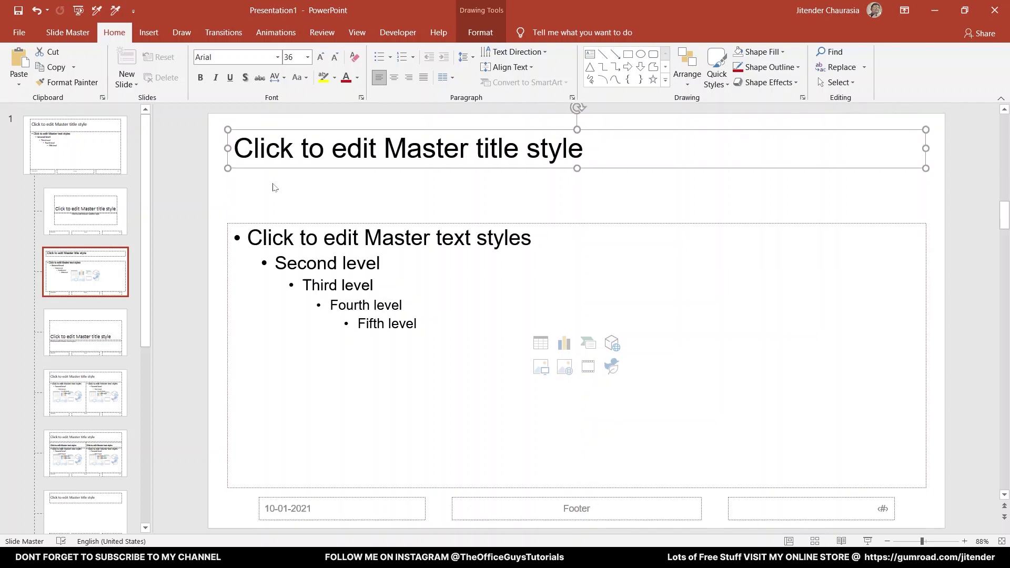
left_click(273, 188)
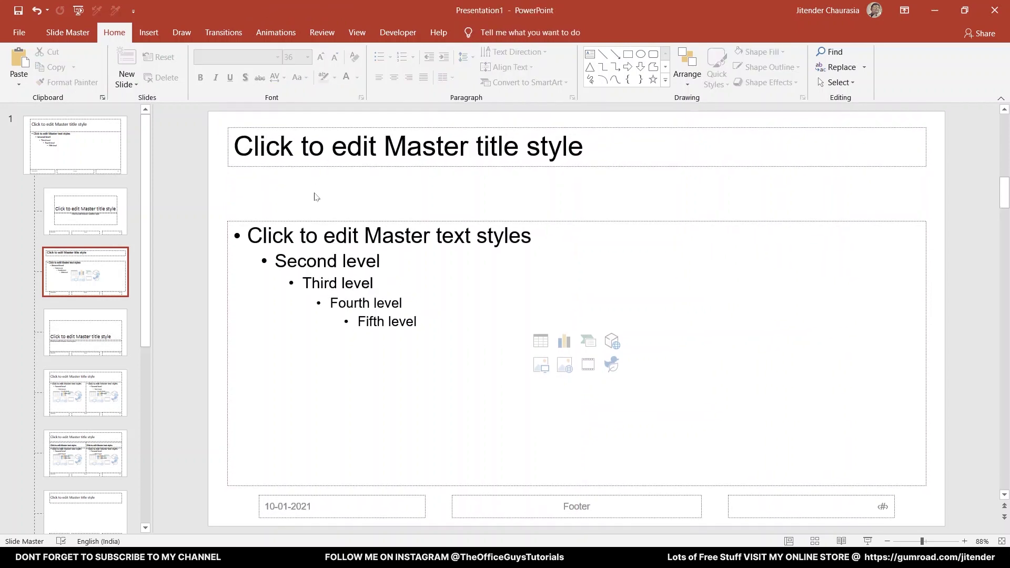
- Stretch the body placeholder upward to sit just beneath the title
left_click(332, 222)
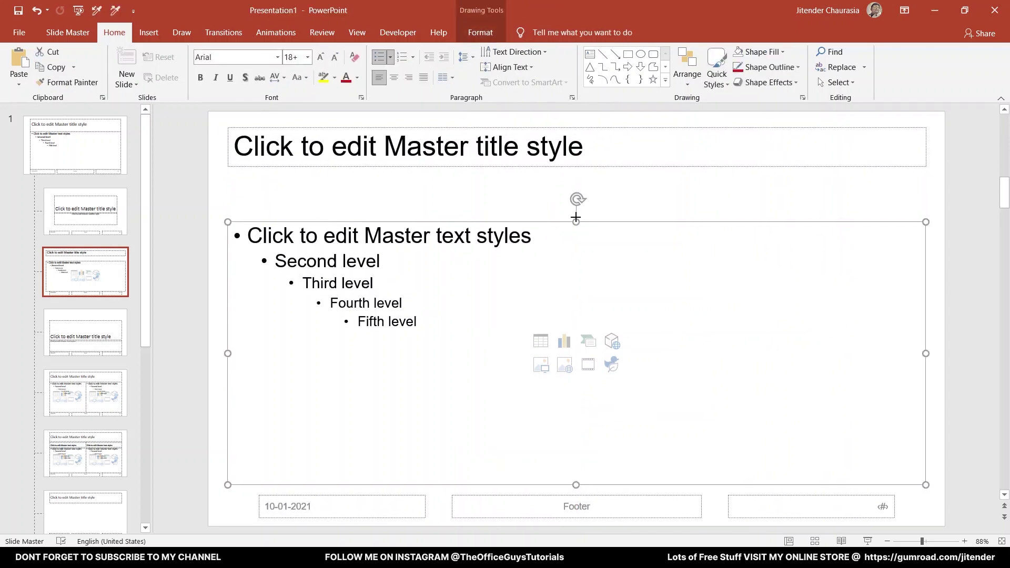
left_click_drag(575, 217, 571, 177)
left_click(199, 156)
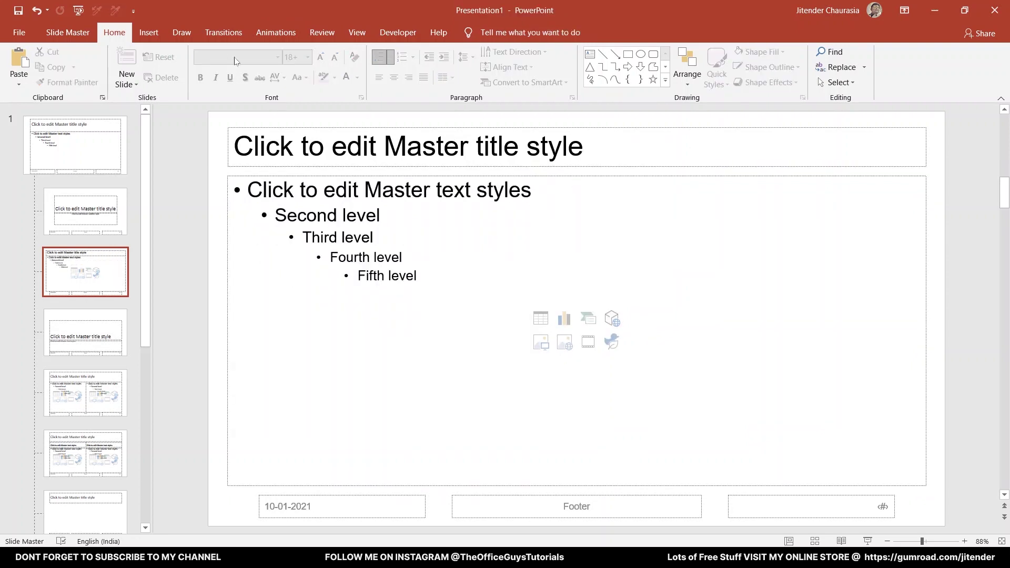
left_click(149, 31)
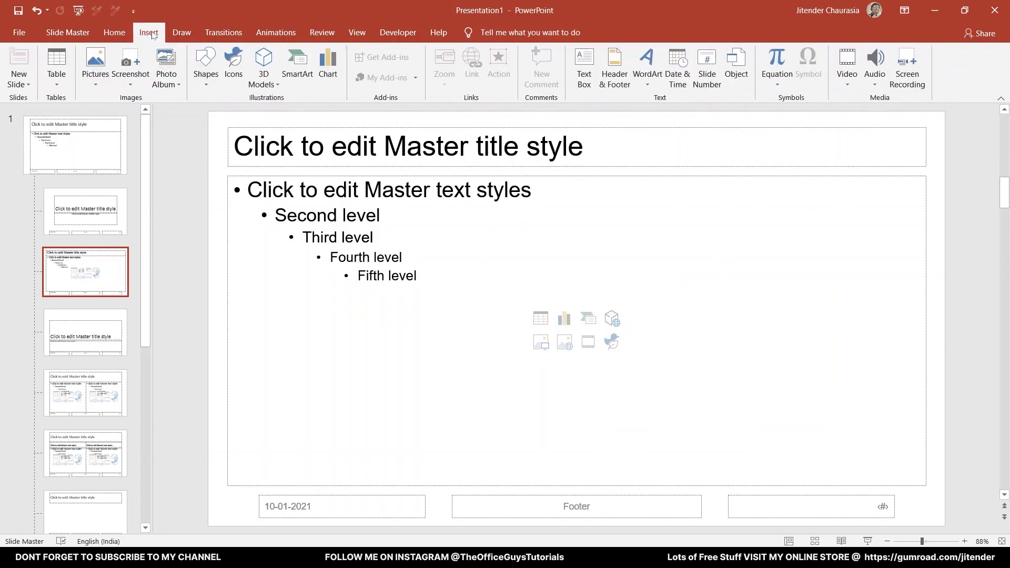
- Insert Logo.png from the Academic presentation Design folder onto the layout
left_click(95, 68)
left_click(106, 116)
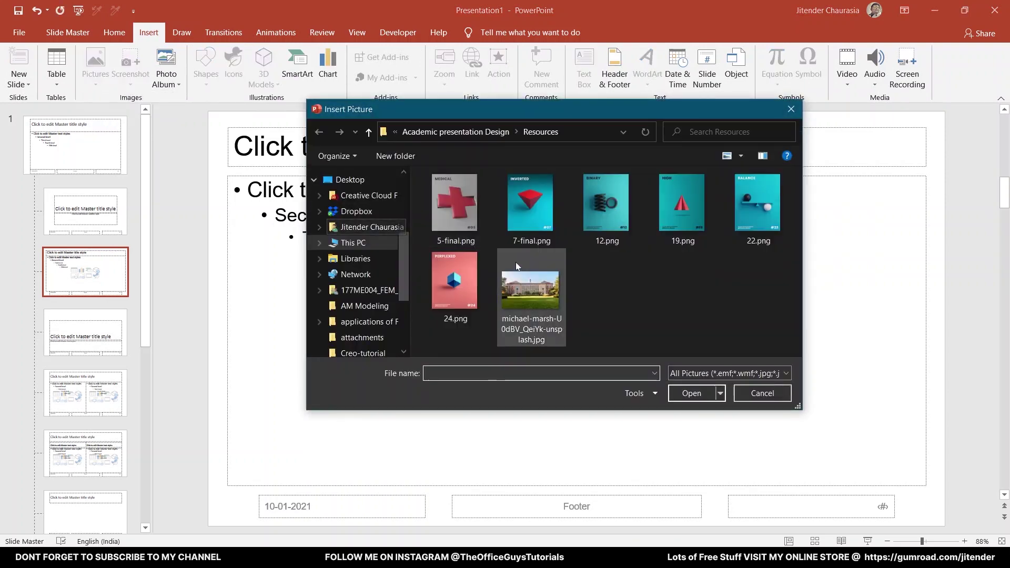
left_click(491, 138)
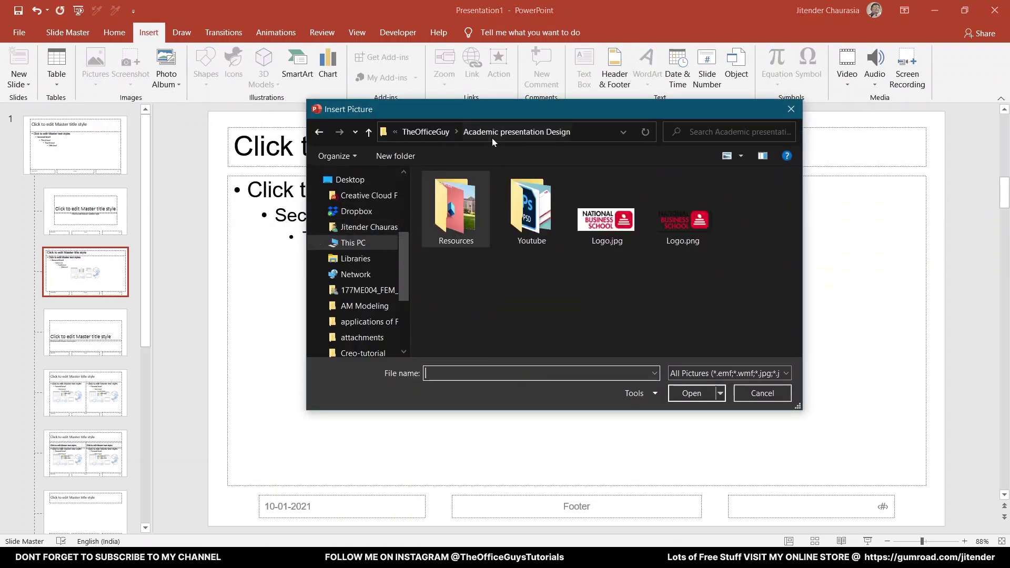
left_click(684, 224)
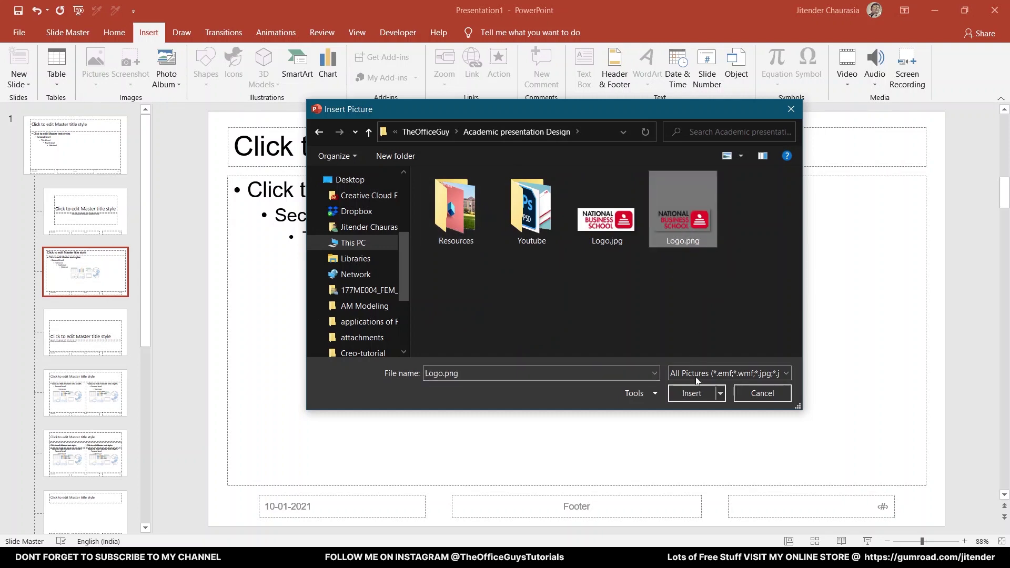
left_click(691, 393)
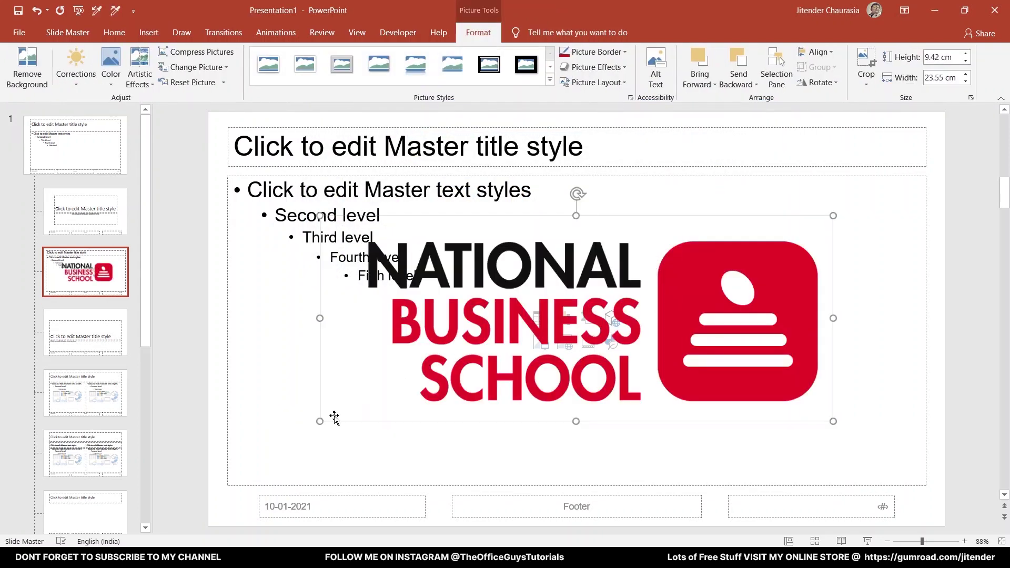
- Shrink the logo to 2.24 × 5.61 cm in the top-right corner
left_click_drag(319, 420, 649, 261)
left_click_drag(731, 248, 844, 160)
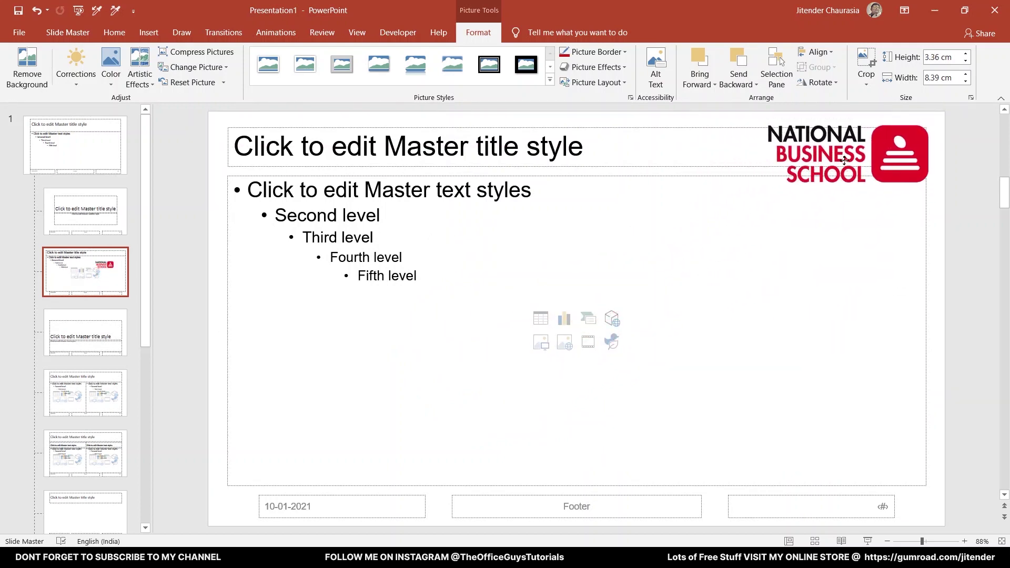
left_click_drag(765, 184, 793, 165)
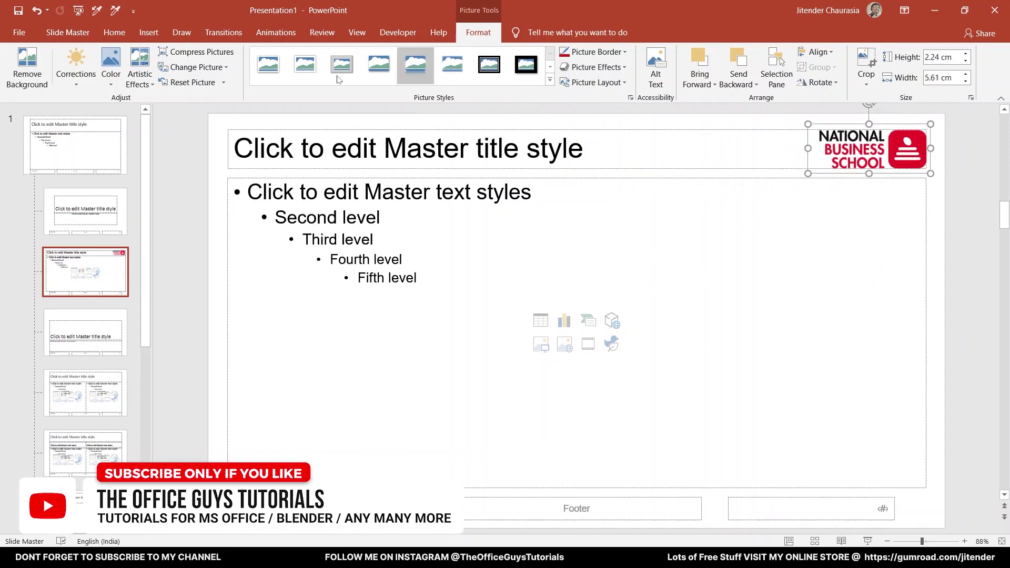
- Draw a 26.68 cm line beneath the master title, ending before the logo
left_click(114, 32)
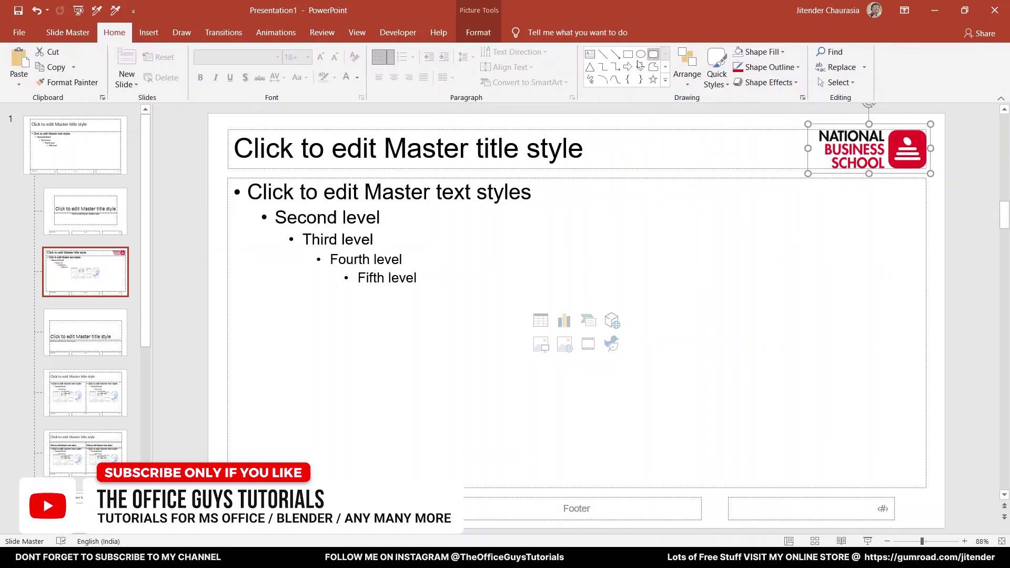
left_click(603, 55)
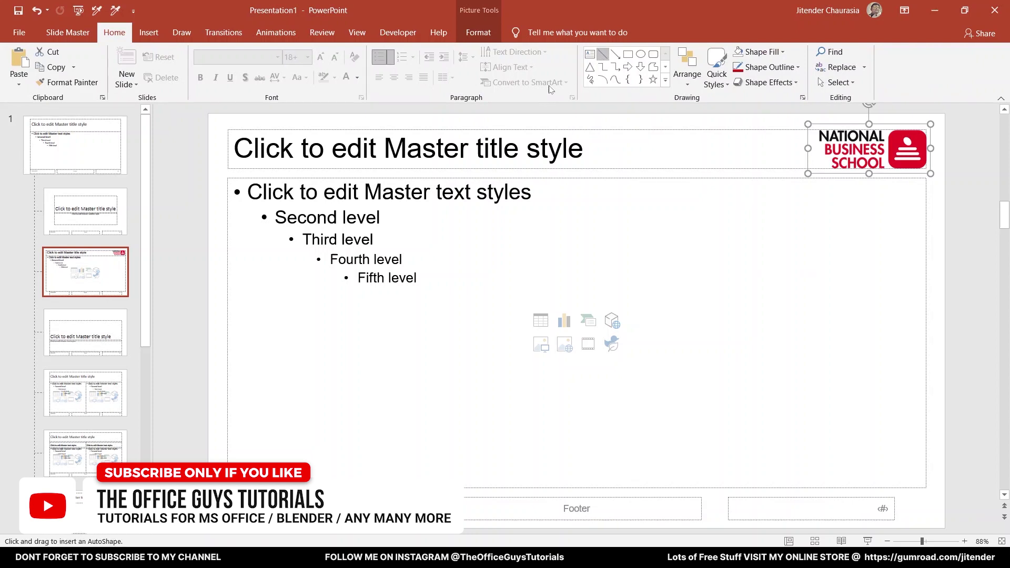
mouse_move(231, 148)
left_mouse_down()
mouse_move(604, 137)
mouse_move(806, 147)
mouse_move(773, 150)
mouse_move(776, 165)
left_mouse_up()
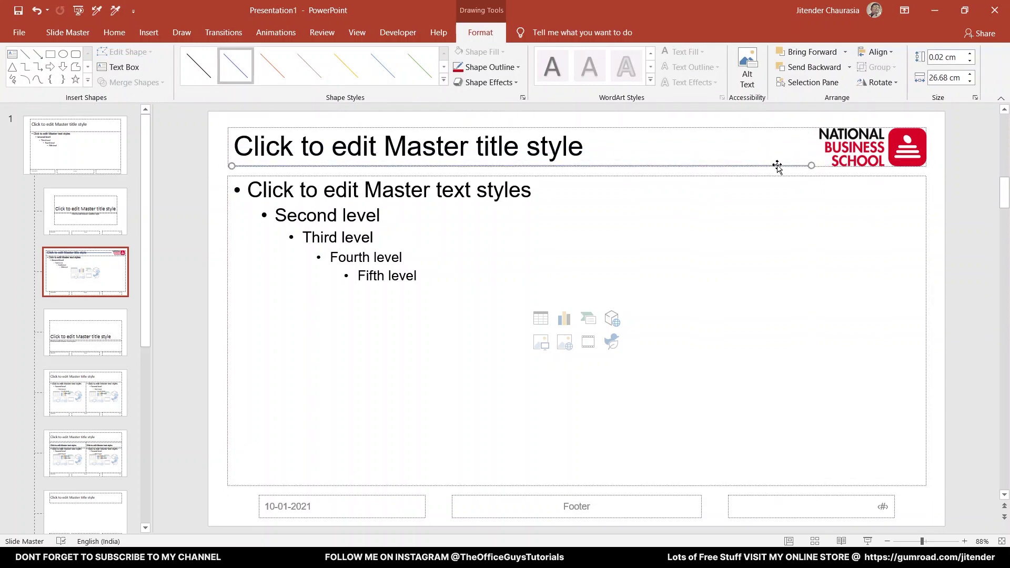
- Colour the line with the logo's red and set its weight to 2¼ pt
left_click(488, 68)
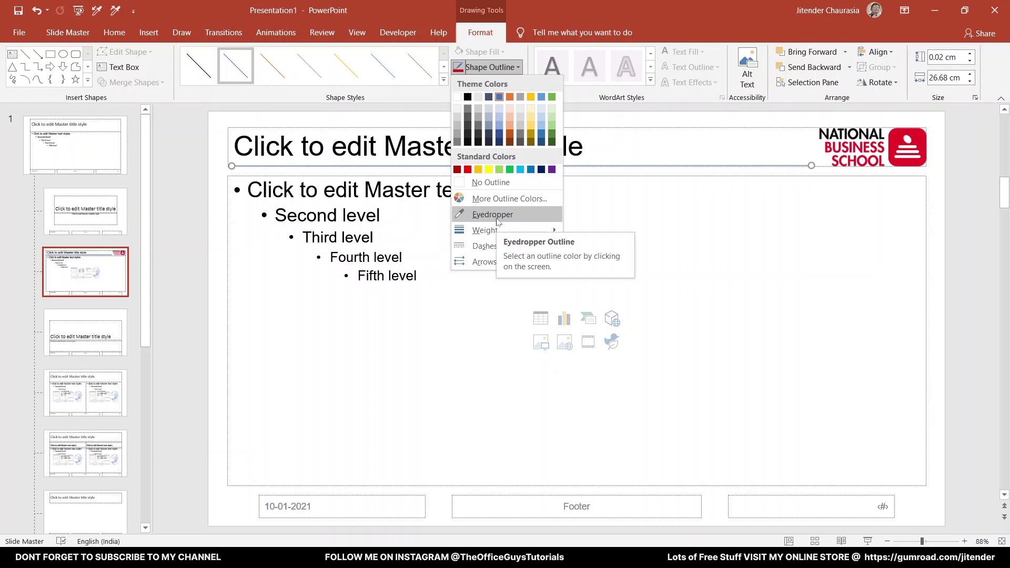
left_click(492, 214)
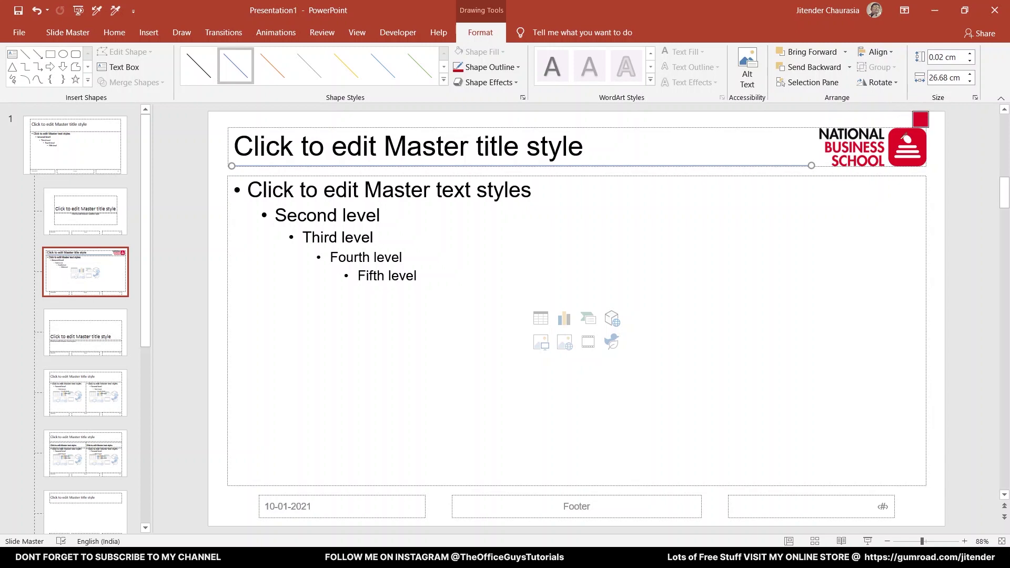
left_click(897, 132)
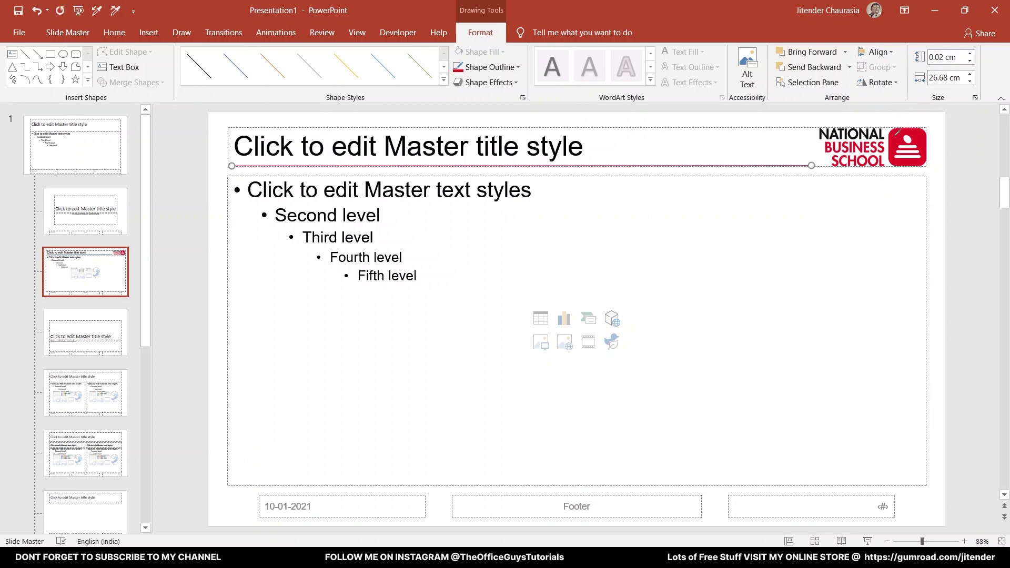
left_click(489, 67)
mouse_move(507, 258)
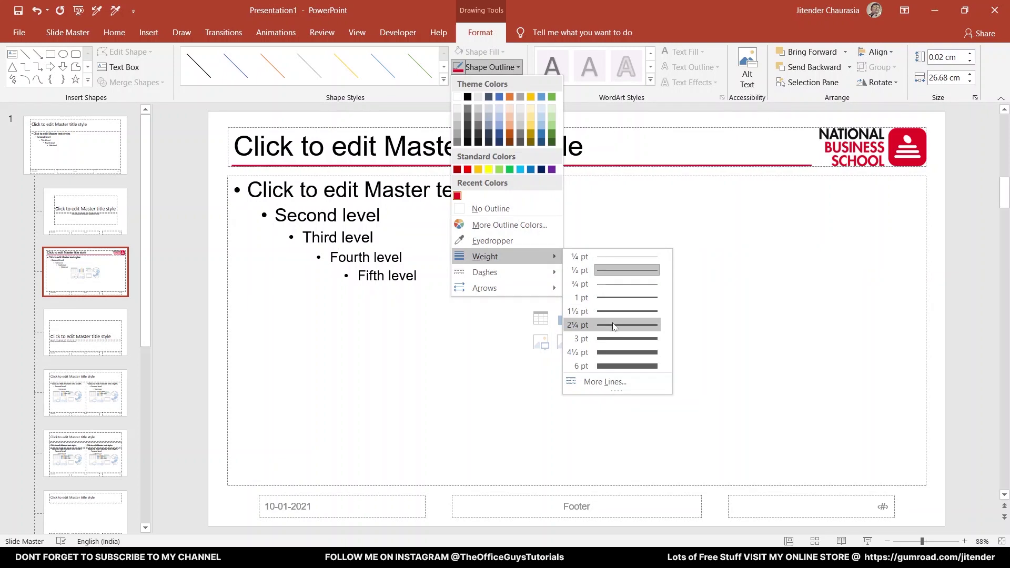
left_click(613, 326)
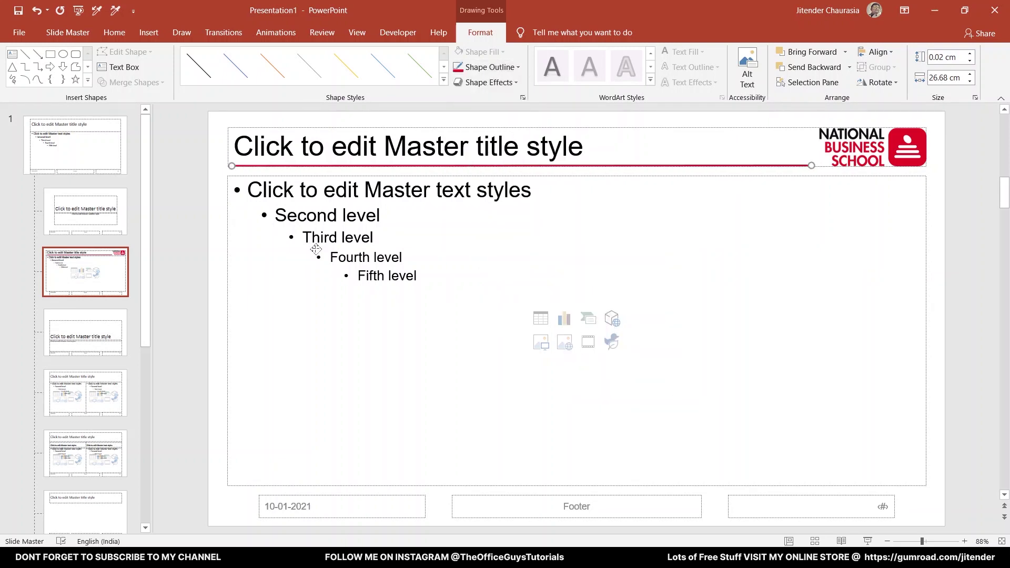
left_click(243, 108)
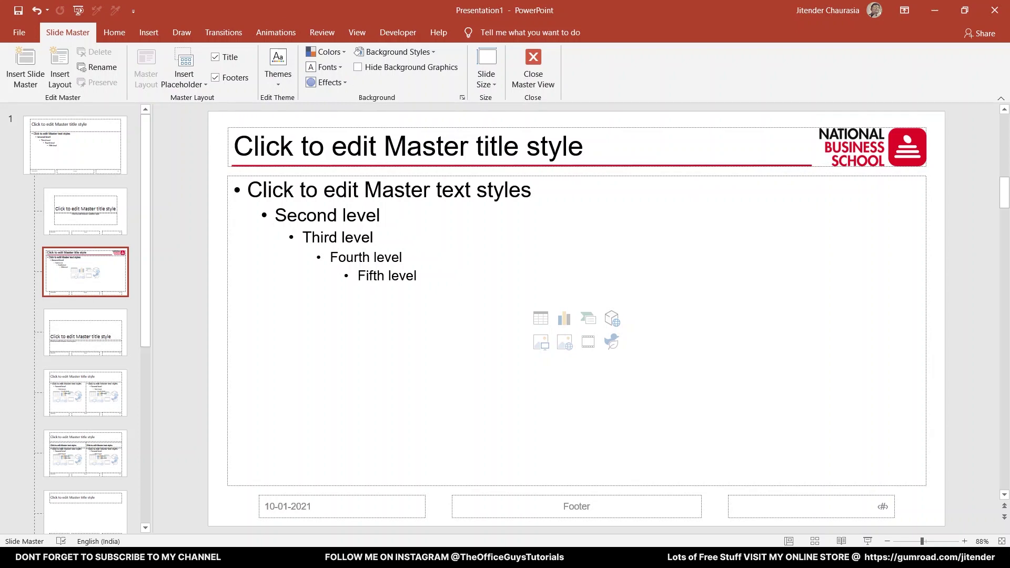
- Set a 0 cm left text margin on the title and body placeholders
left_click(232, 131)
left_click(242, 181, "shift")
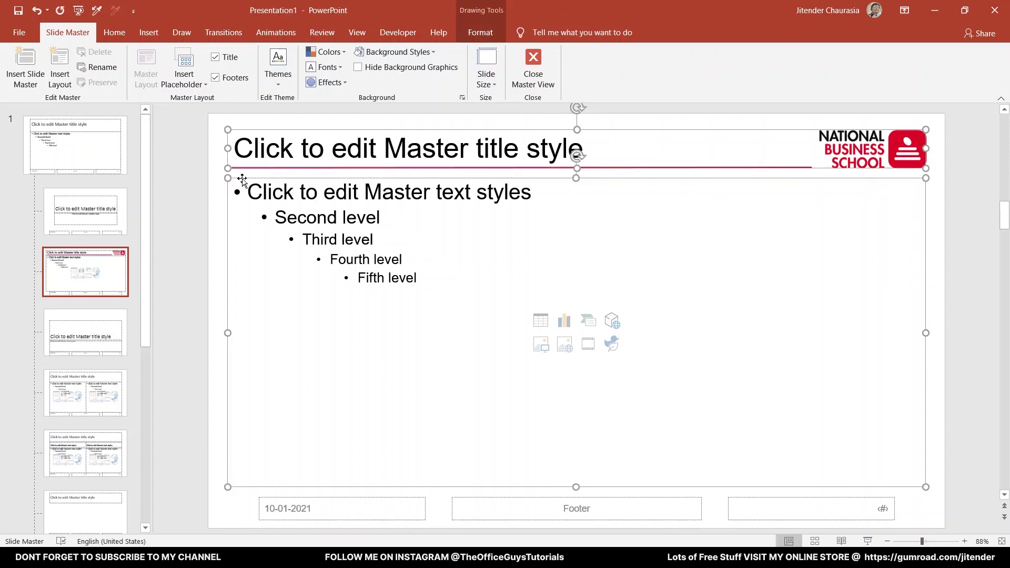
right_click(242, 180)
left_click(291, 371)
left_click(915, 142)
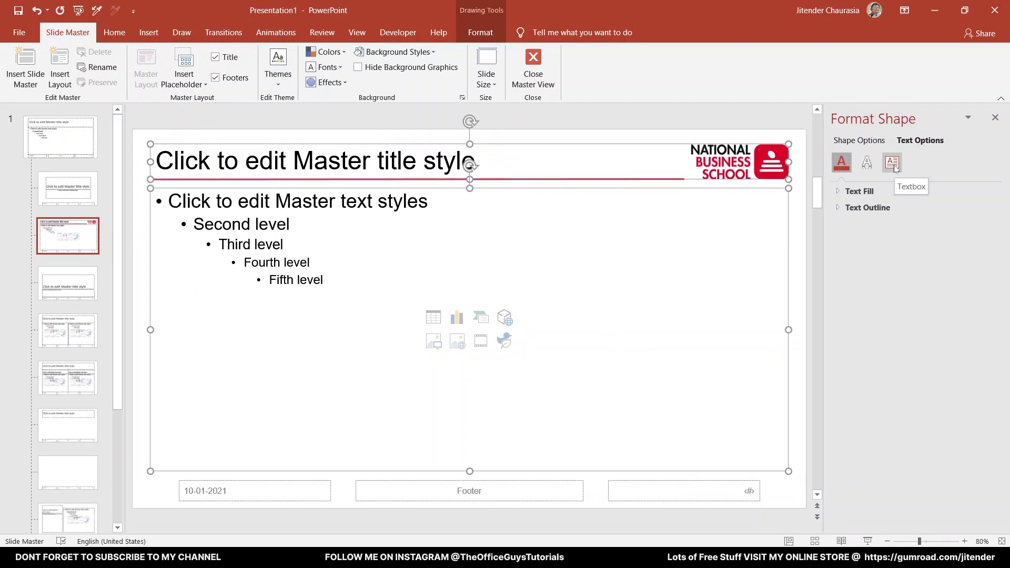
left_click(893, 166)
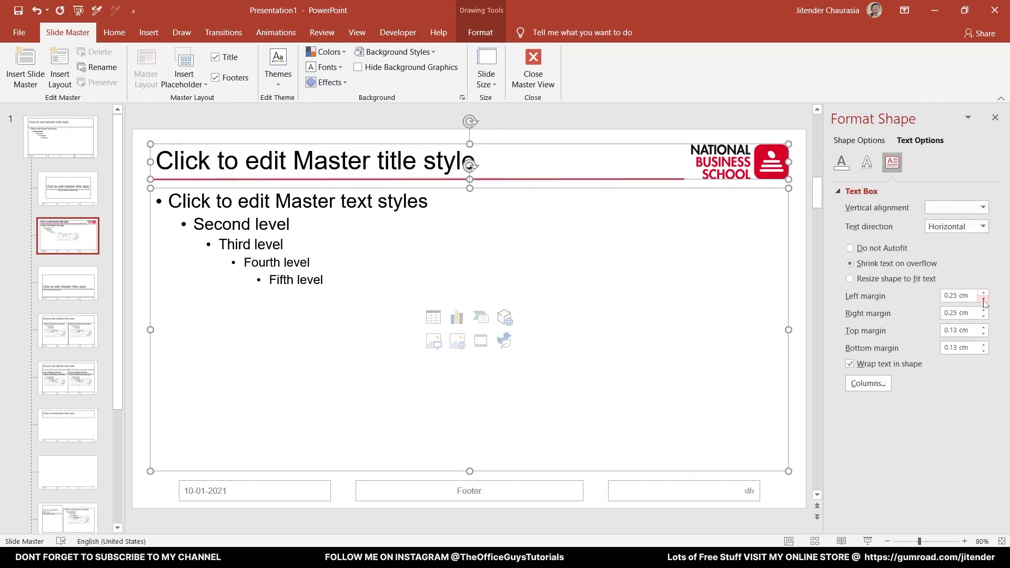
left_click(982, 300)
left_click(983, 301)
left_click(982, 300)
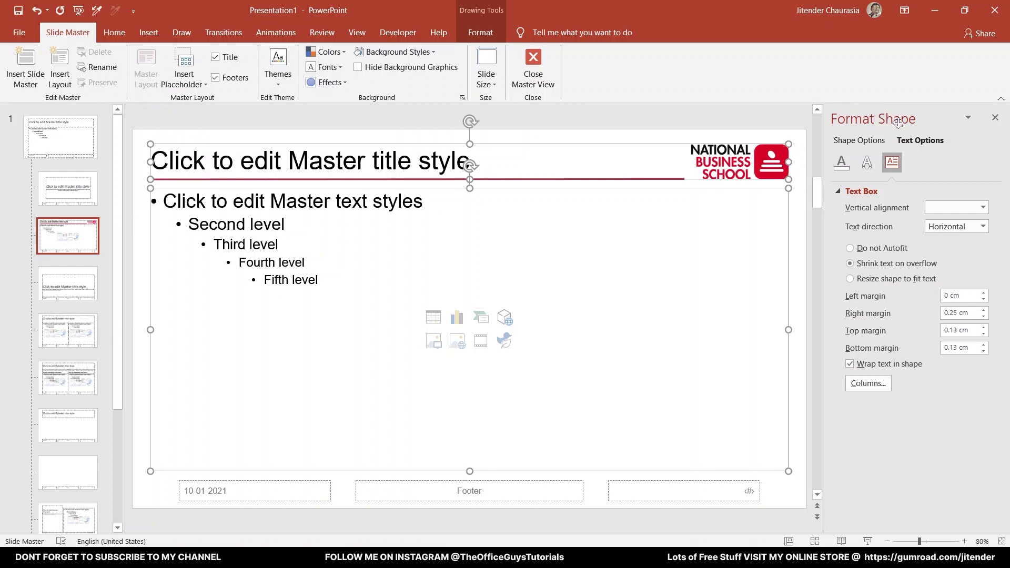
- Give the date and slide-number boxes 0 cm margins and stretch the date box left
left_click(316, 480)
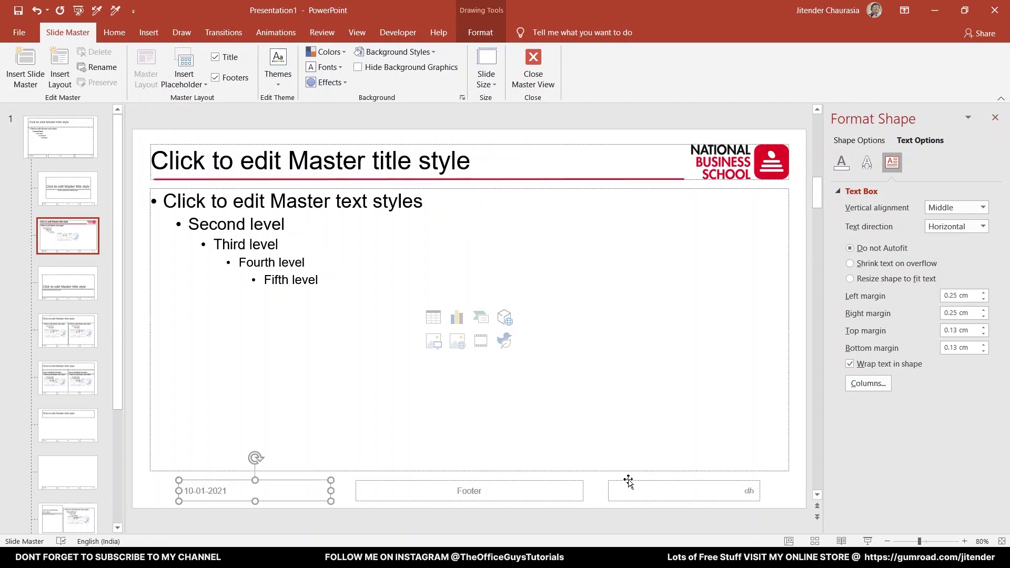
left_click(983, 299)
left_click(983, 298)
left_click(983, 299)
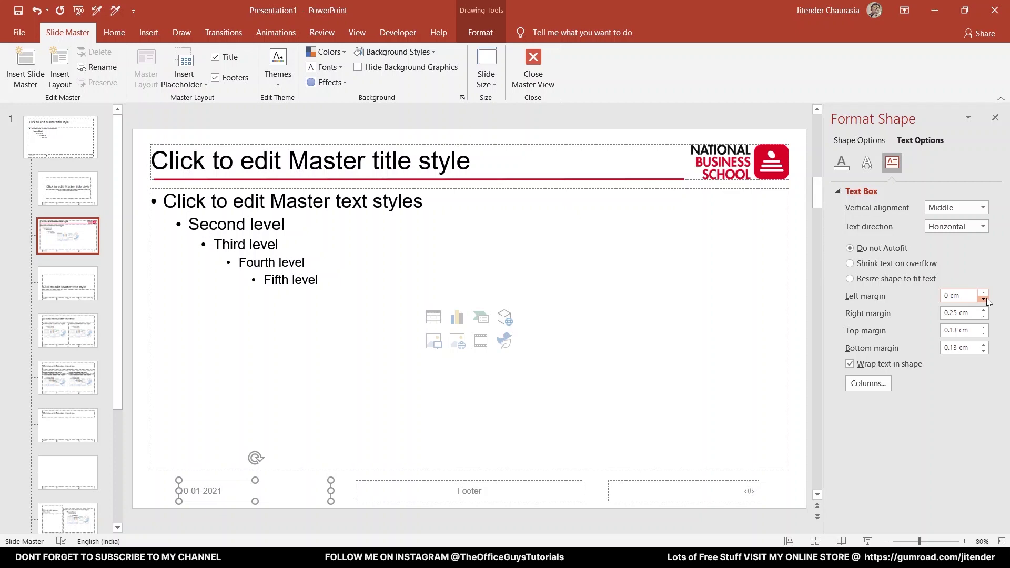
left_click(756, 486)
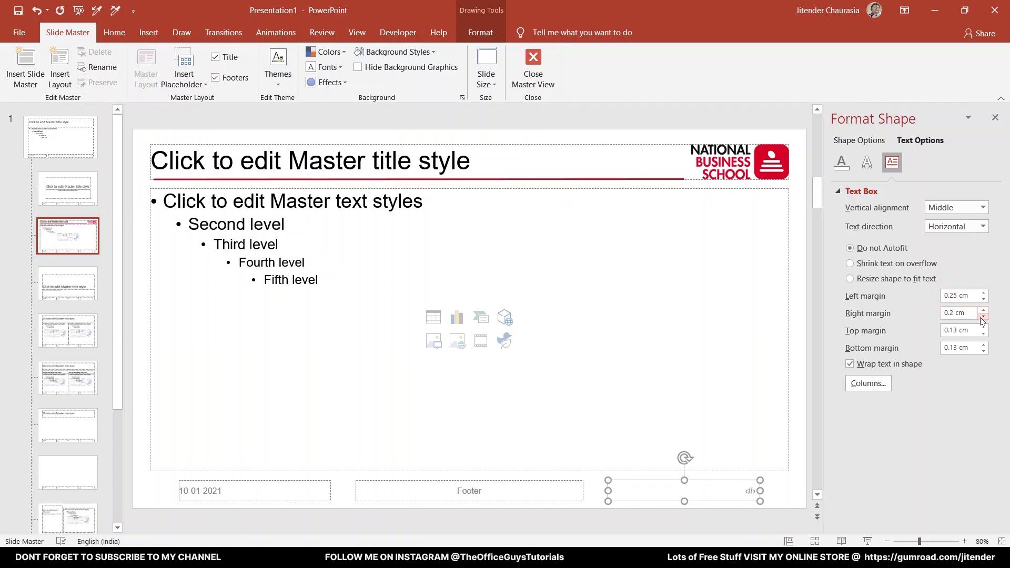
left_click(995, 120)
left_click_drag(306, 506, 227, 512)
- Narrow the date and slide-number boxes to fit and widen the Footer box between them
left_click(887, 506)
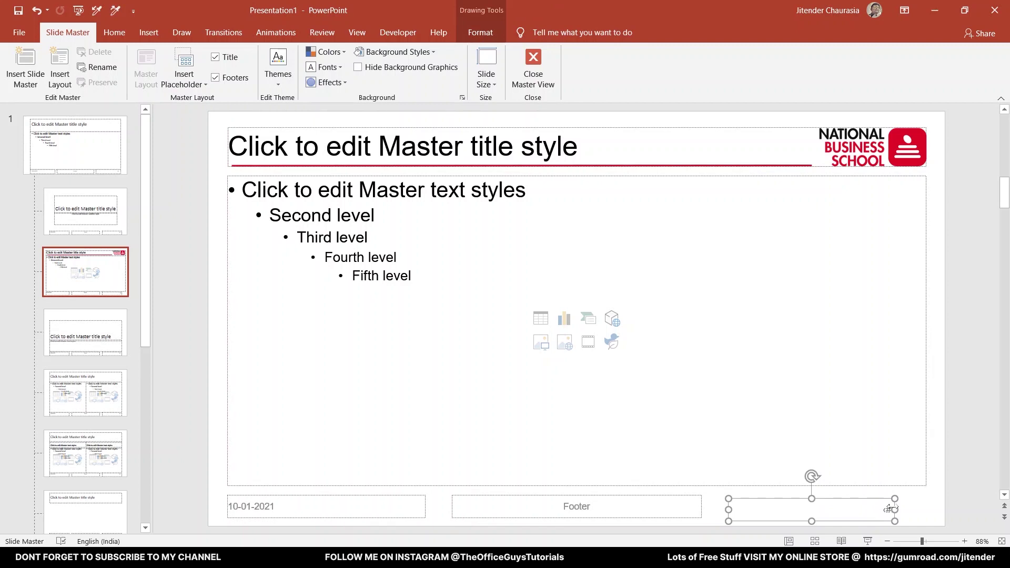
left_click_drag(895, 509, 926, 506)
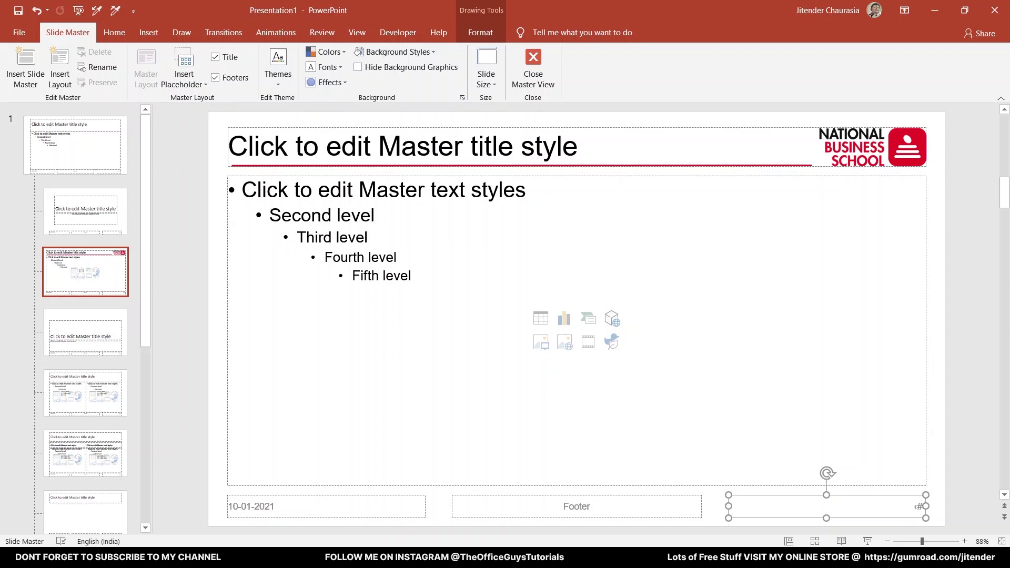
left_click(330, 495)
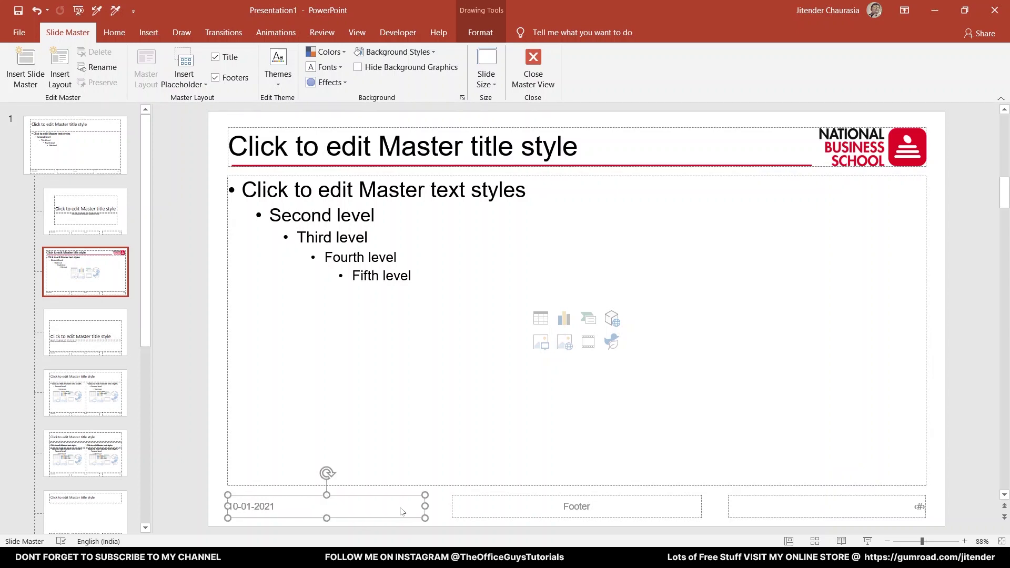
left_click_drag(425, 506, 290, 526)
left_click(731, 509)
left_click_drag(729, 507, 868, 515)
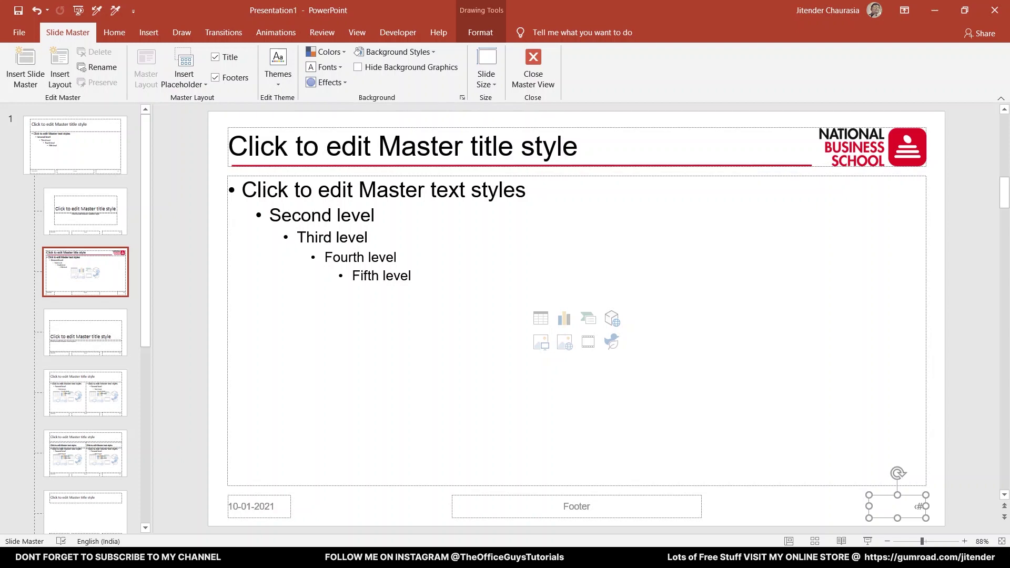
left_click(577, 506)
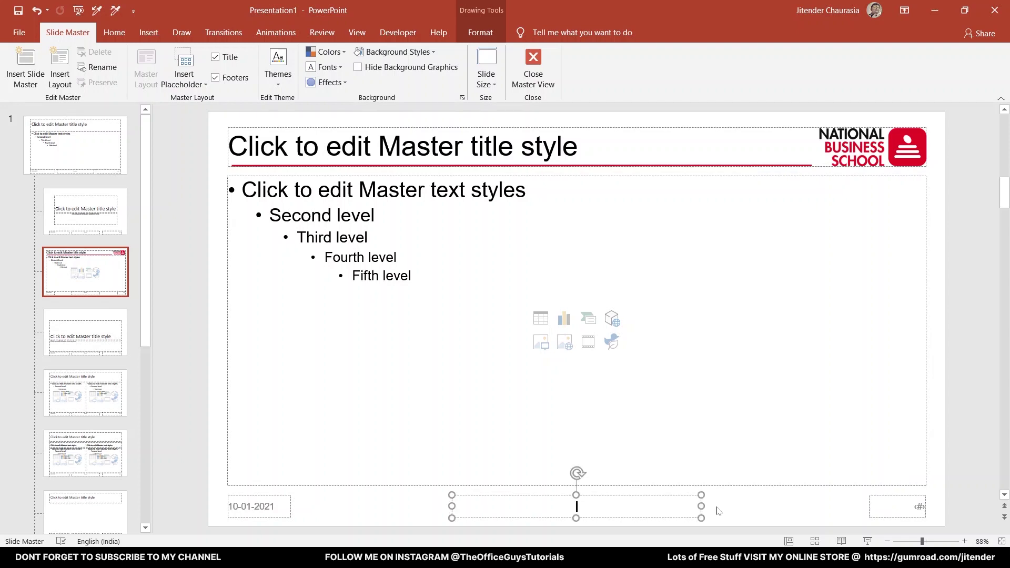
left_click_drag(451, 506, 298, 514)
left_click(196, 406)
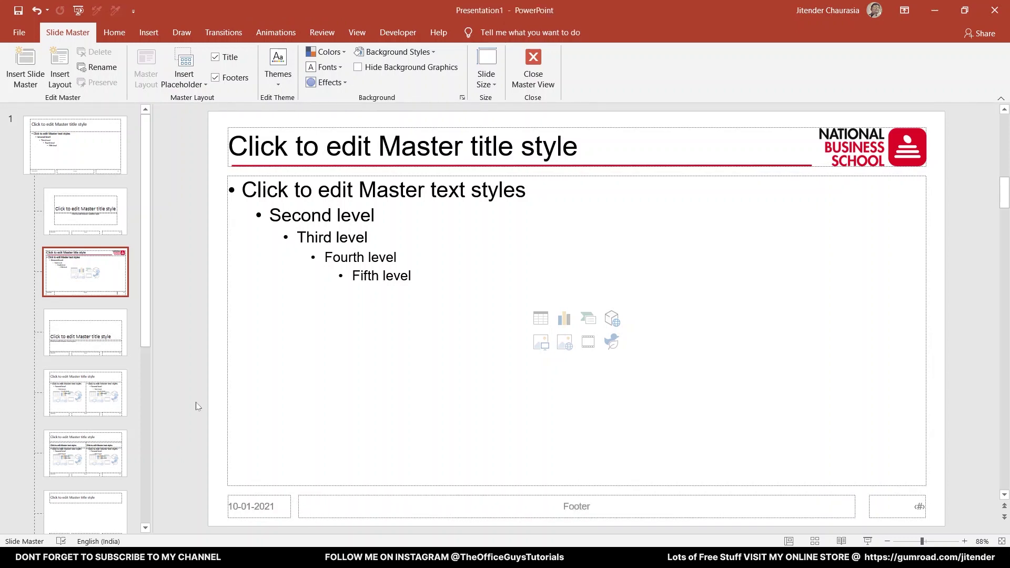
- Check that the red underline starts flush with the title's left edge
left_click(240, 165)
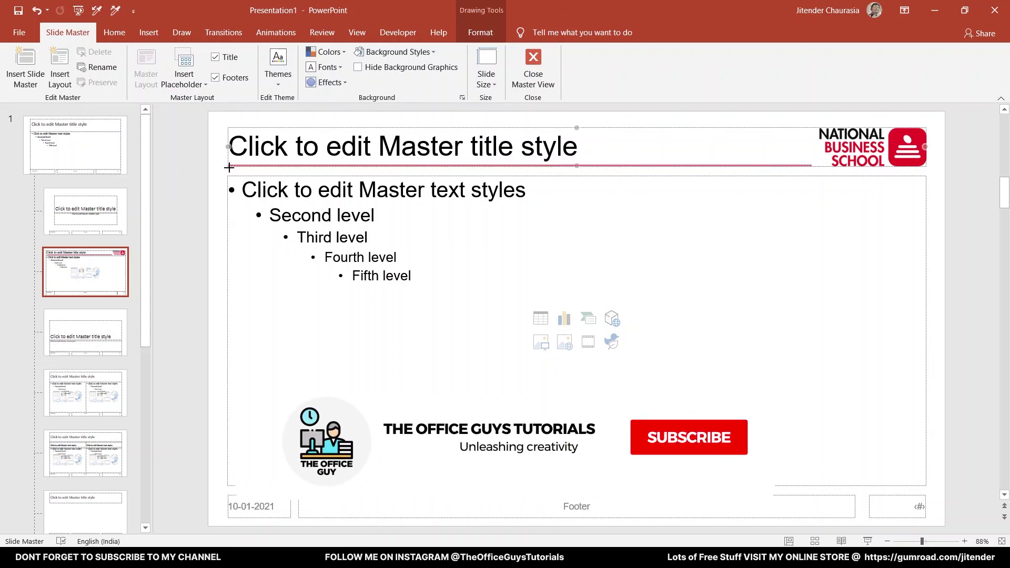
left_click(210, 188)
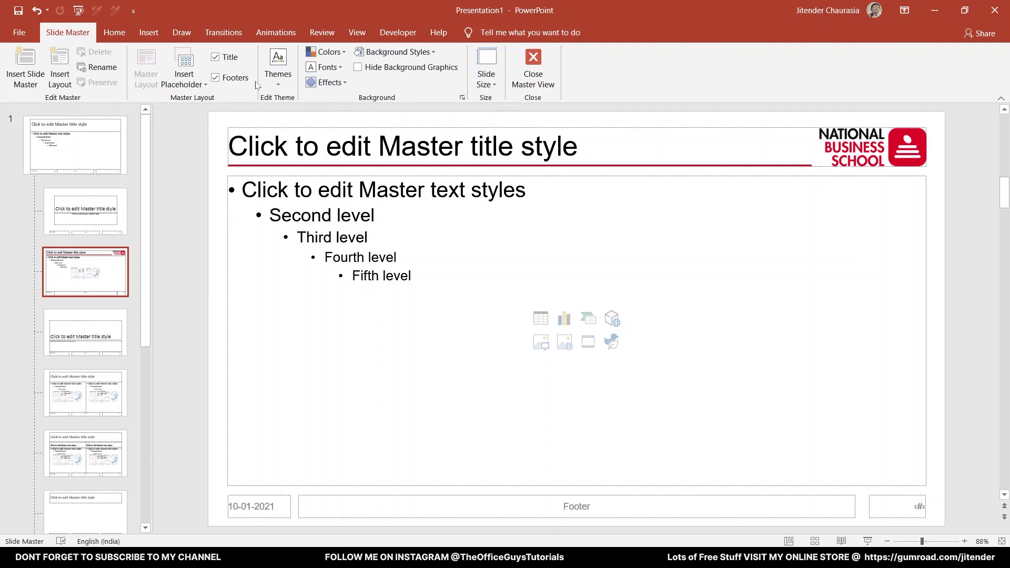
left_click(115, 34)
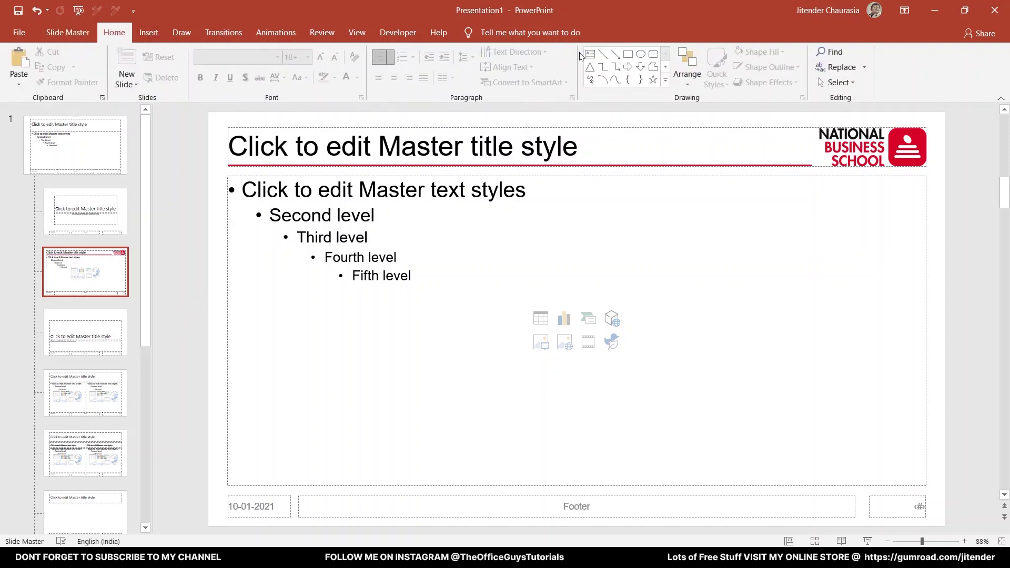
- Draw a red, outline-free rectangle across the bottom of the slide
left_click(627, 54)
left_click_drag(206, 248, 942, 279)
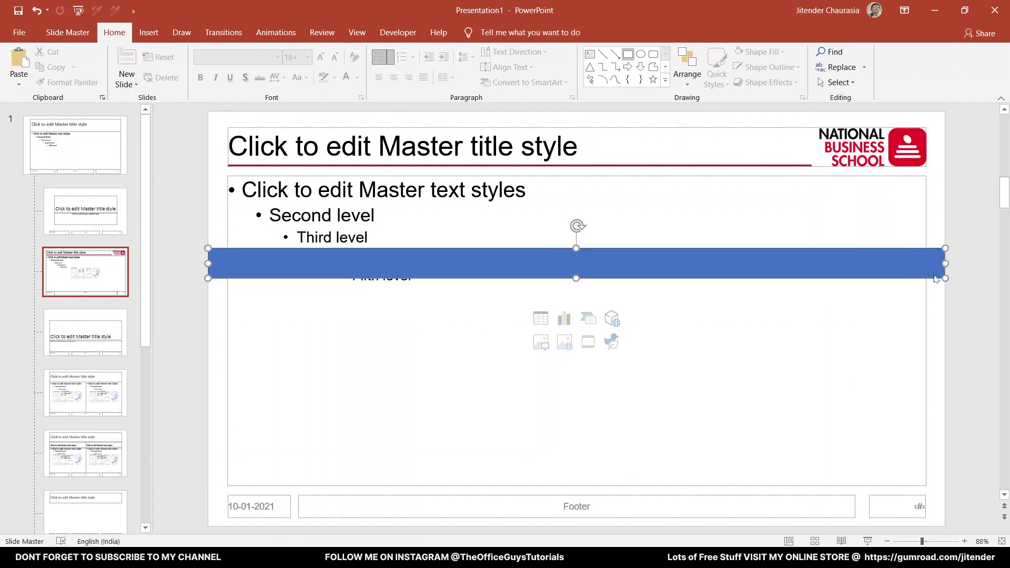
left_click_drag(816, 273, 815, 509)
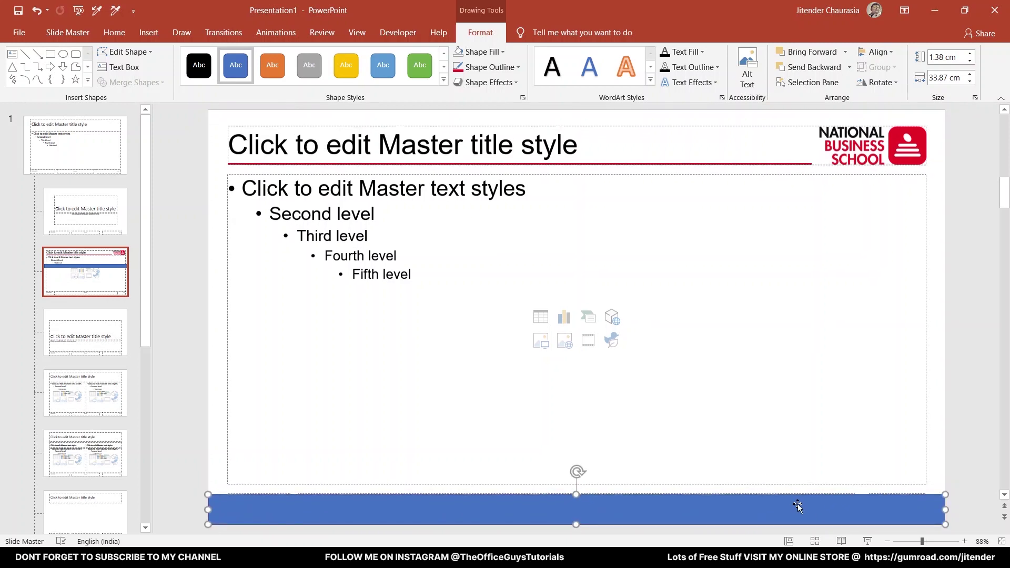
left_click(483, 52)
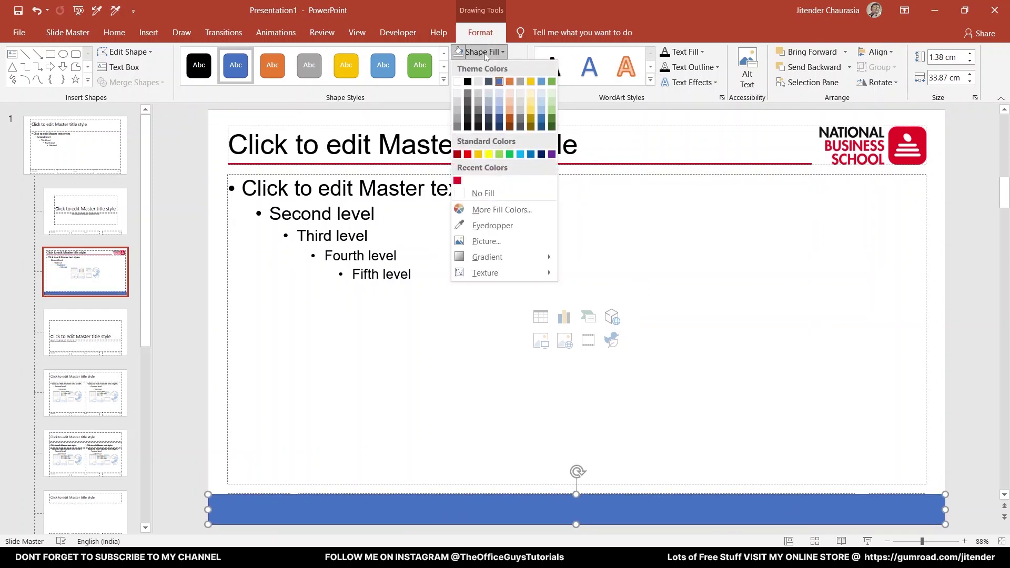
left_click(457, 182)
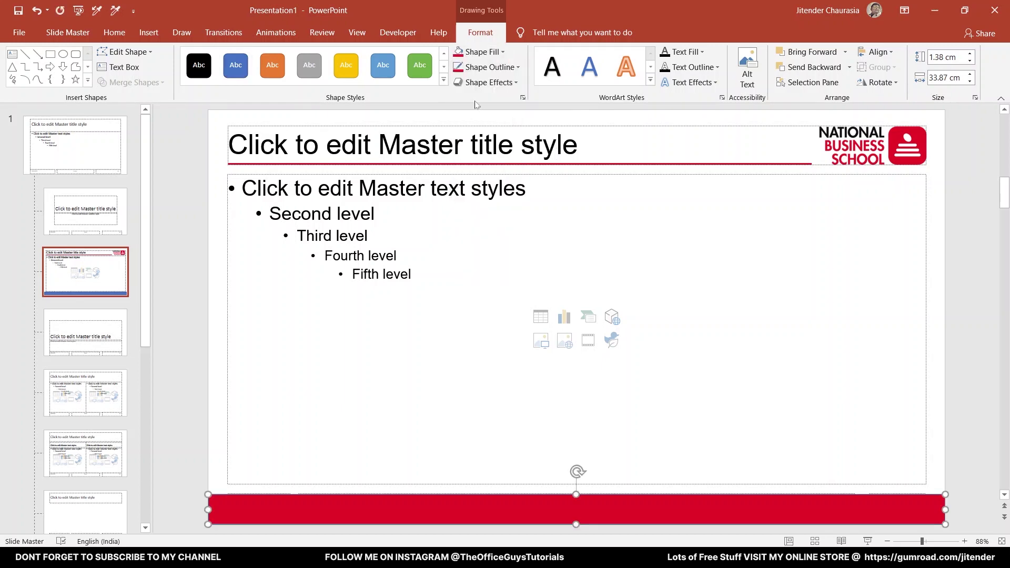
left_click(488, 67)
left_click(481, 211)
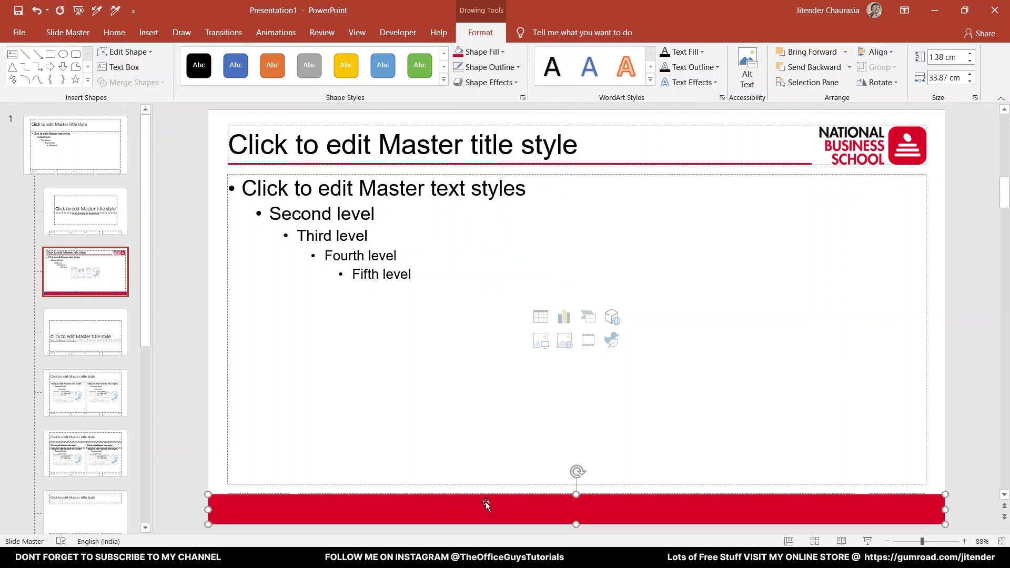
- Send the red bar to the back and select the date, Footer and slide-number boxes
right_click(489, 508)
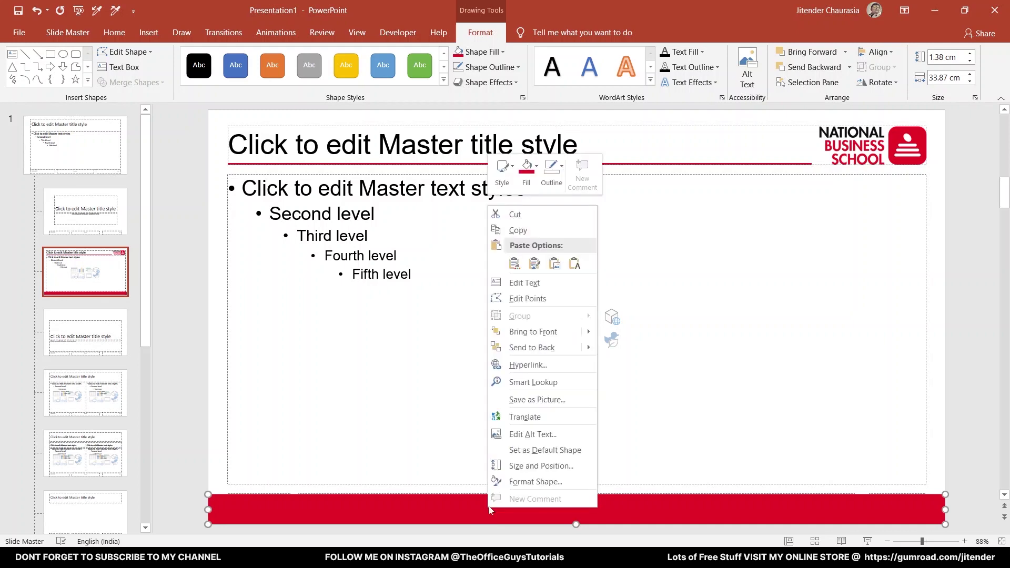
left_click(531, 347)
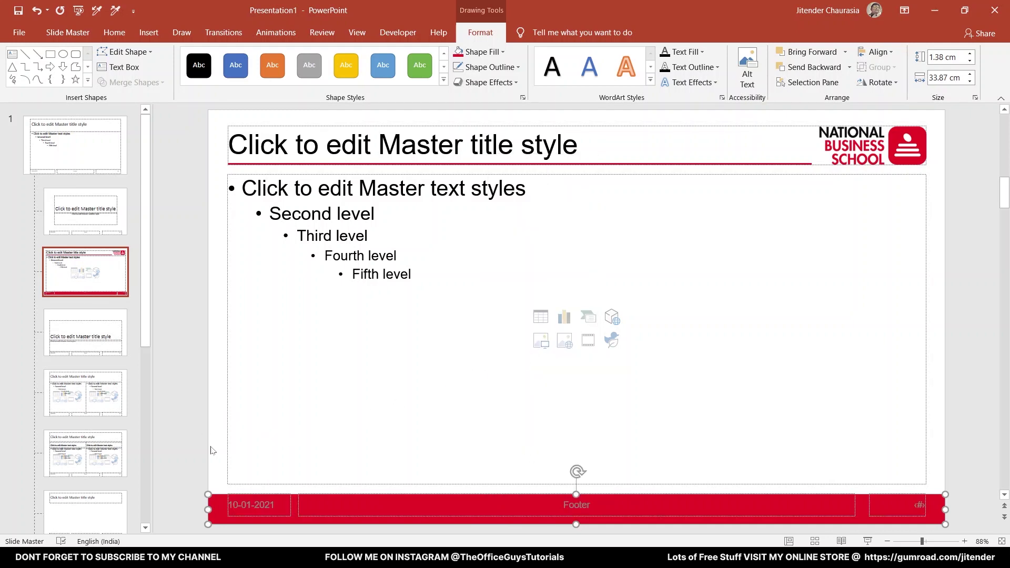
left_click(252, 505)
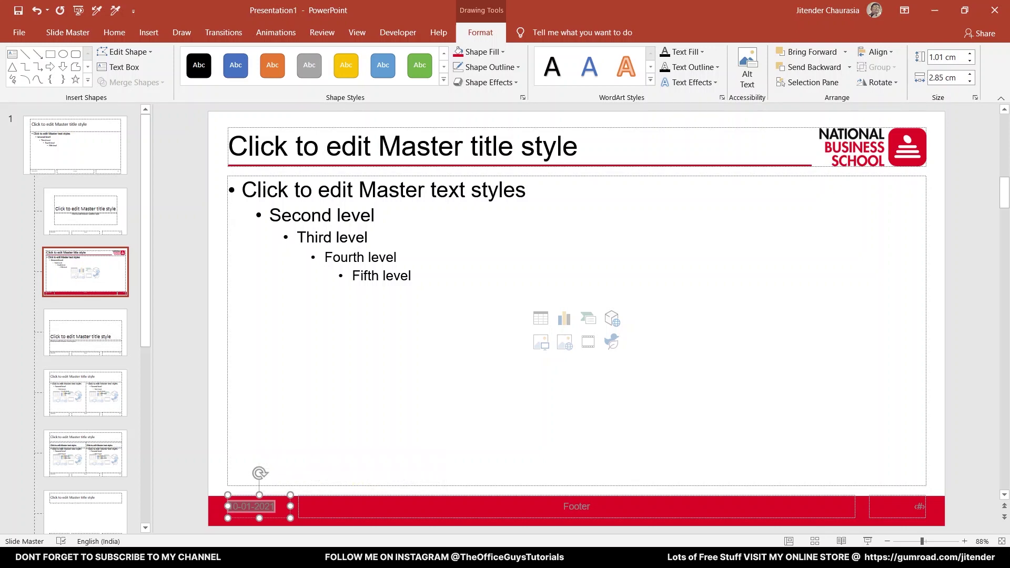
left_click(315, 505, "shift")
left_click(912, 511, "shift")
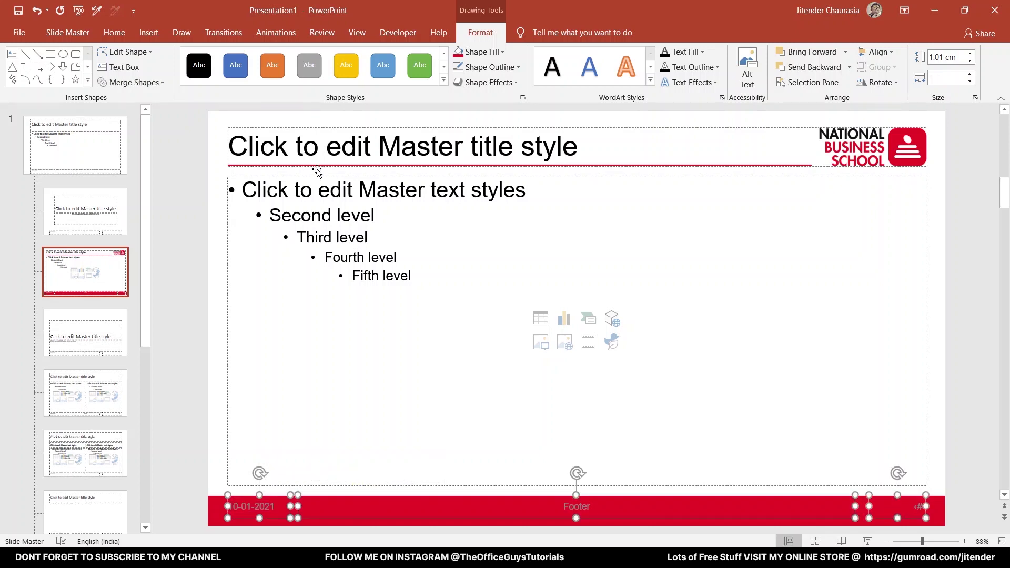
- Make the footer text bold white and nudge the three placeholders down twice
left_click(114, 32)
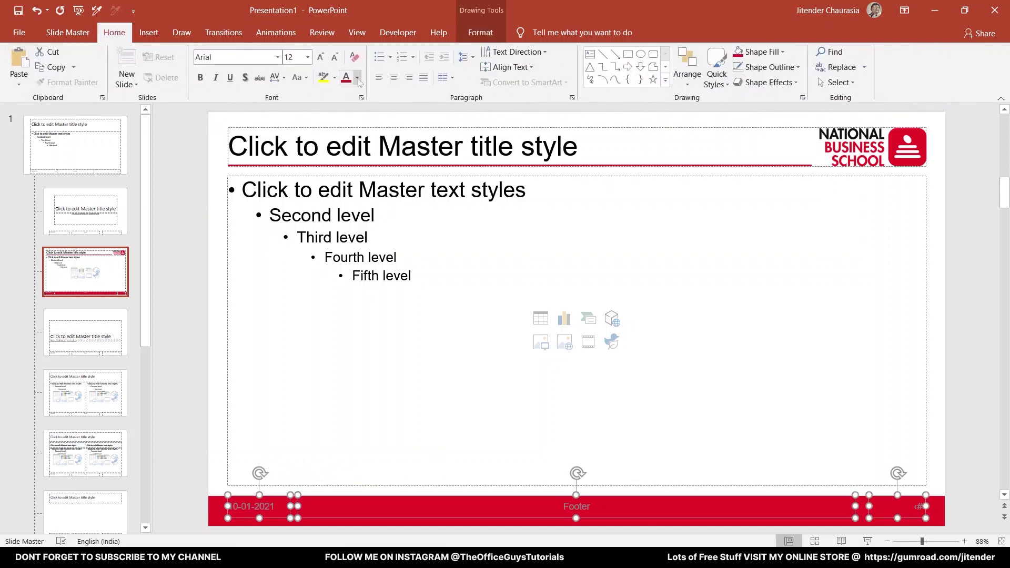
left_click(357, 77)
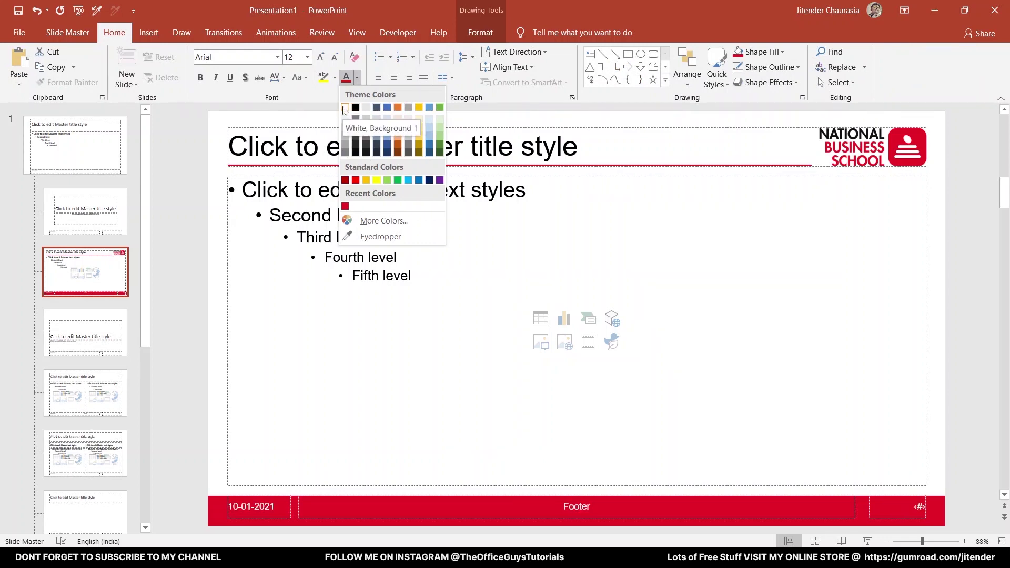
left_click(345, 109)
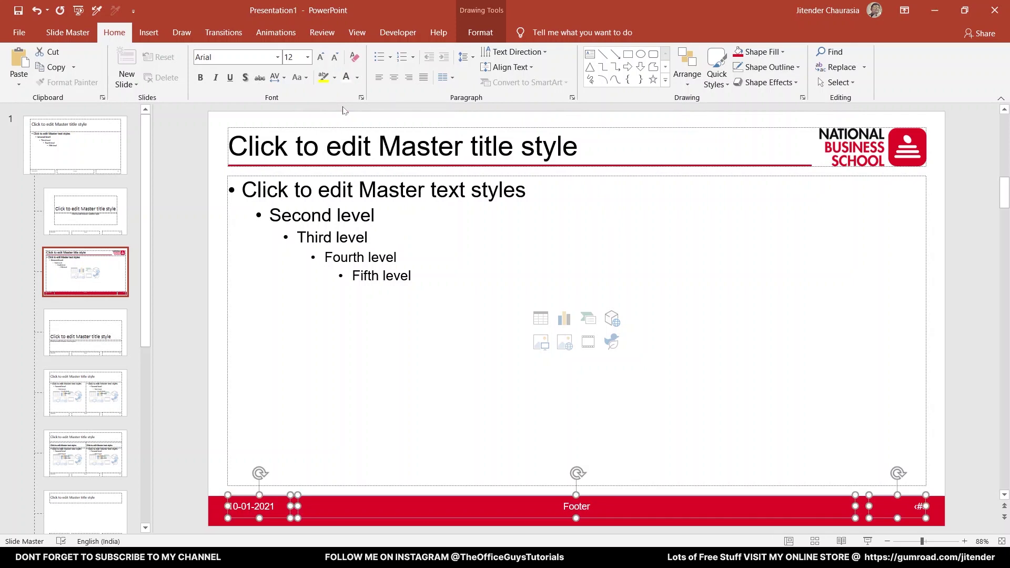
left_click(200, 78)
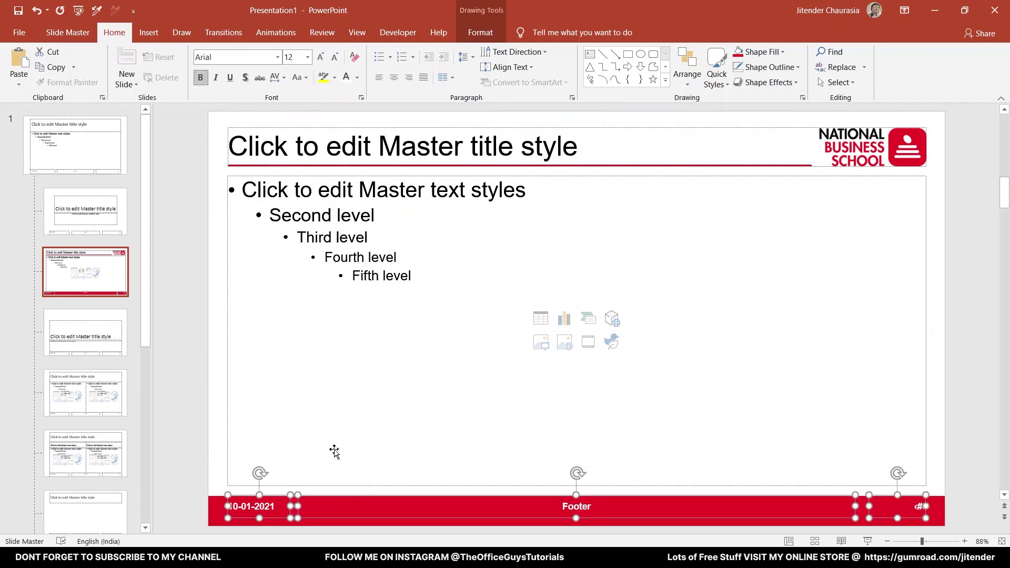
key("ctrl+Down")
key("ctrl+Down")
key("ctrl+Down")
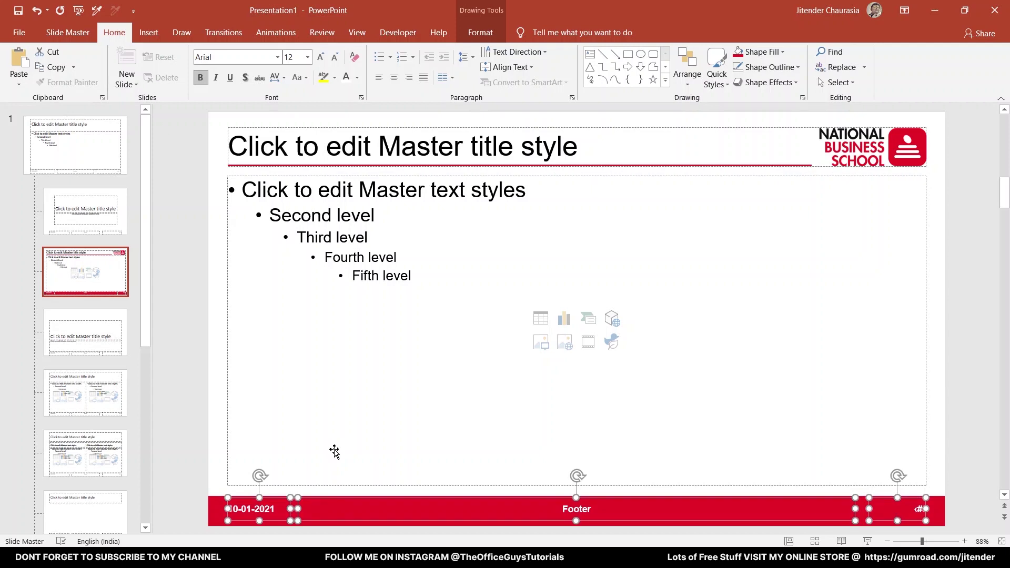
key("ctrl+Down")
key("ctrl+Down")
key("ctrl+Down")
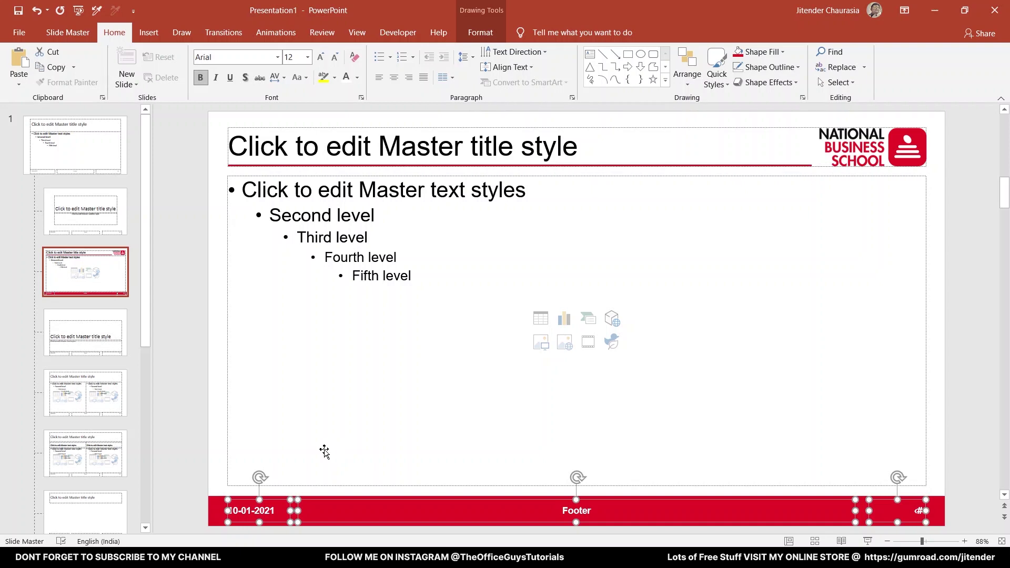
left_click(180, 391)
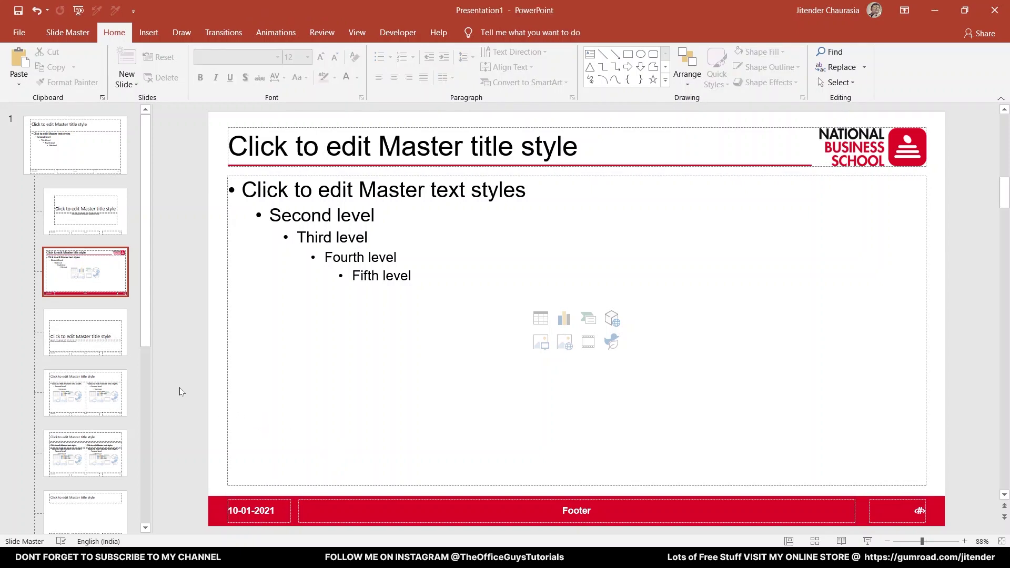